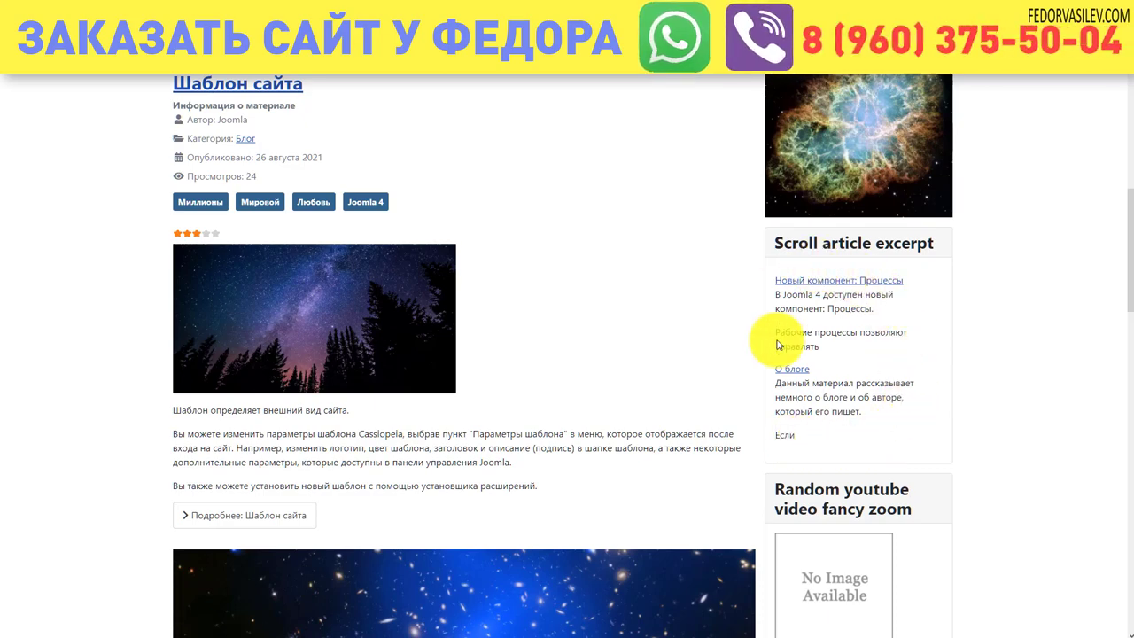
# Look over the site's home page, examining the blog articles and the Scroll article excerpt module
pyautogui.scroll(8, 623, 364)
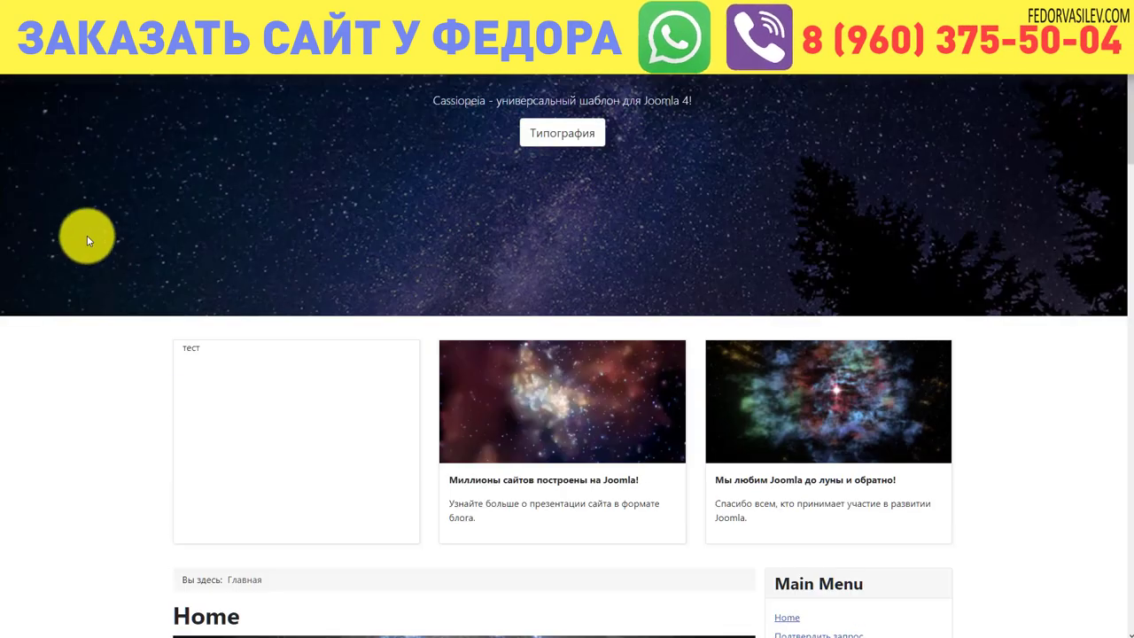
pyautogui.scroll(2, 93, 221)
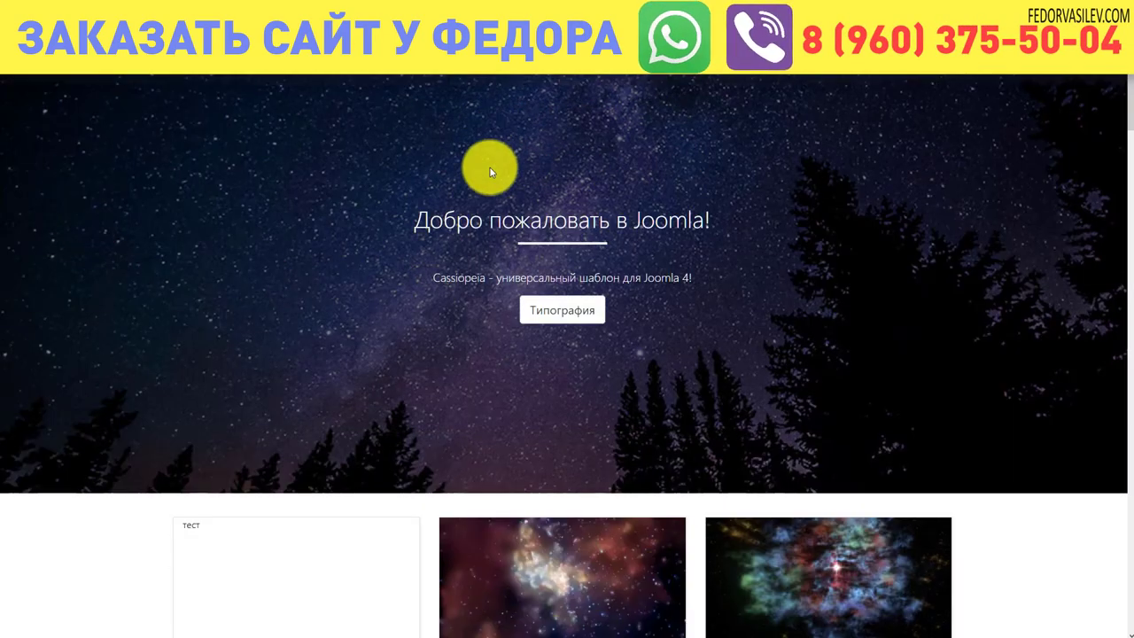
pyautogui.scroll(-5, 277, 141)
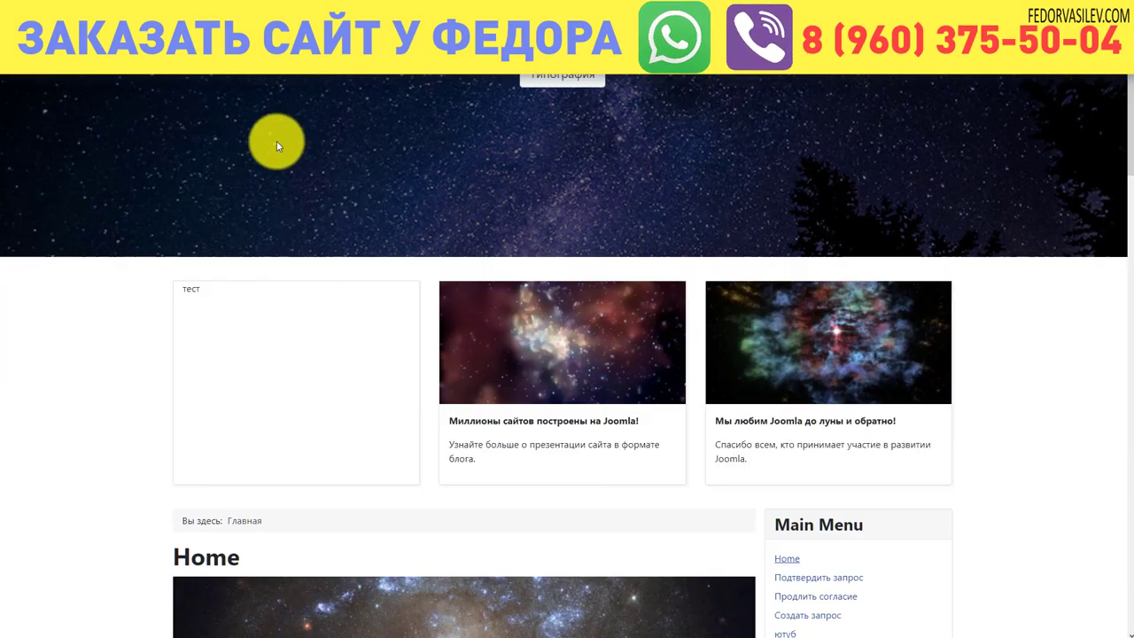
pyautogui.scroll(-6, 276, 146)
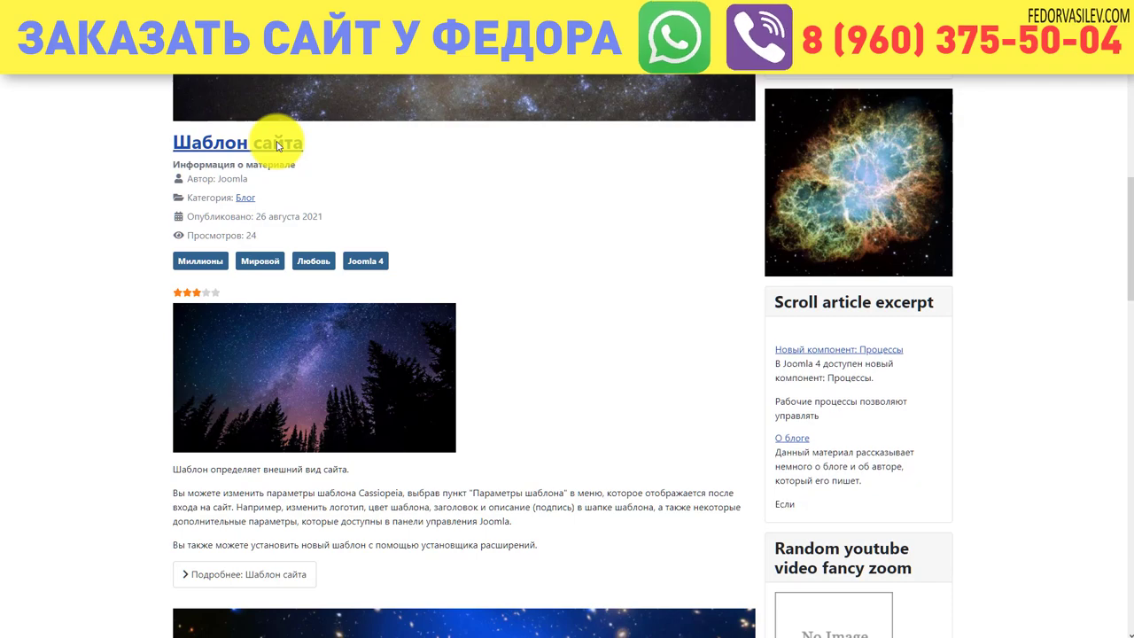
pyautogui.scroll(-4, 519, 296)
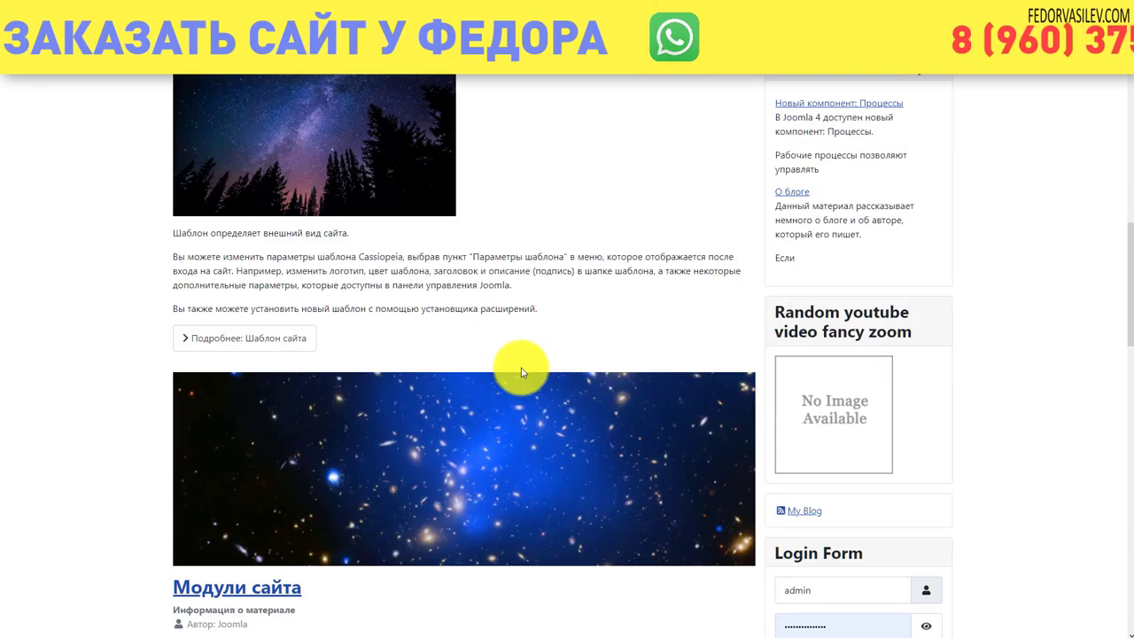
pyautogui.scroll(-3, 520, 354)
pyautogui.scroll(6, 519, 363)
pyautogui.scroll(-1, 520, 362)
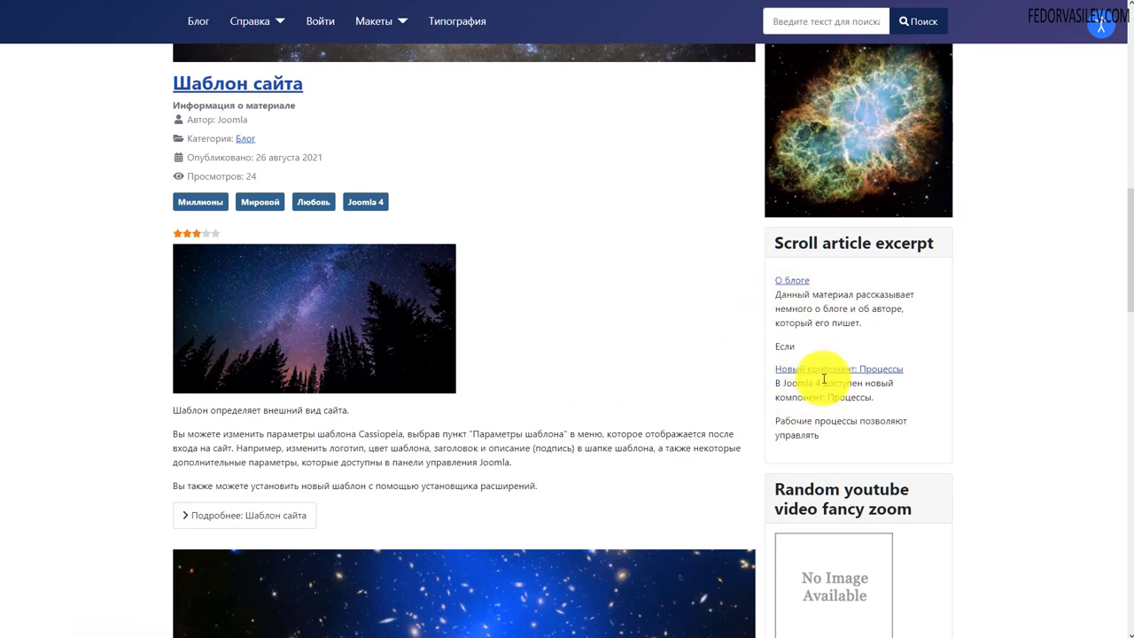
# Open the article «Новый компонент: Процессы» from the Scroll article excerpt module and look over its page
pyautogui.click(824, 377)
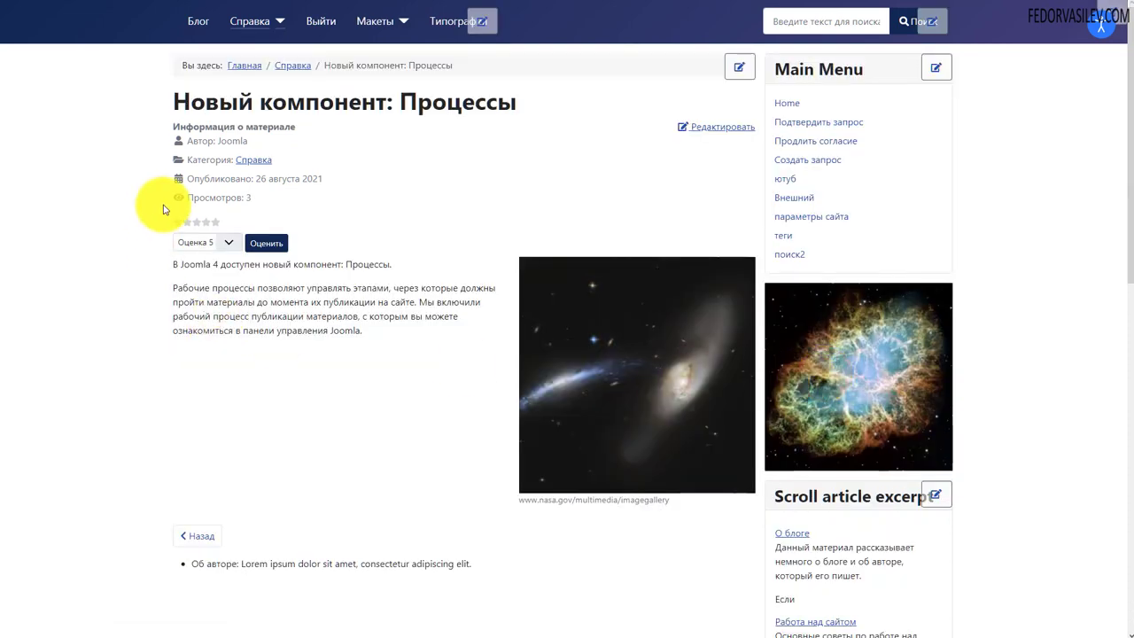
pyautogui.scroll(-9, 488, 215)
pyautogui.scroll(9, 488, 222)
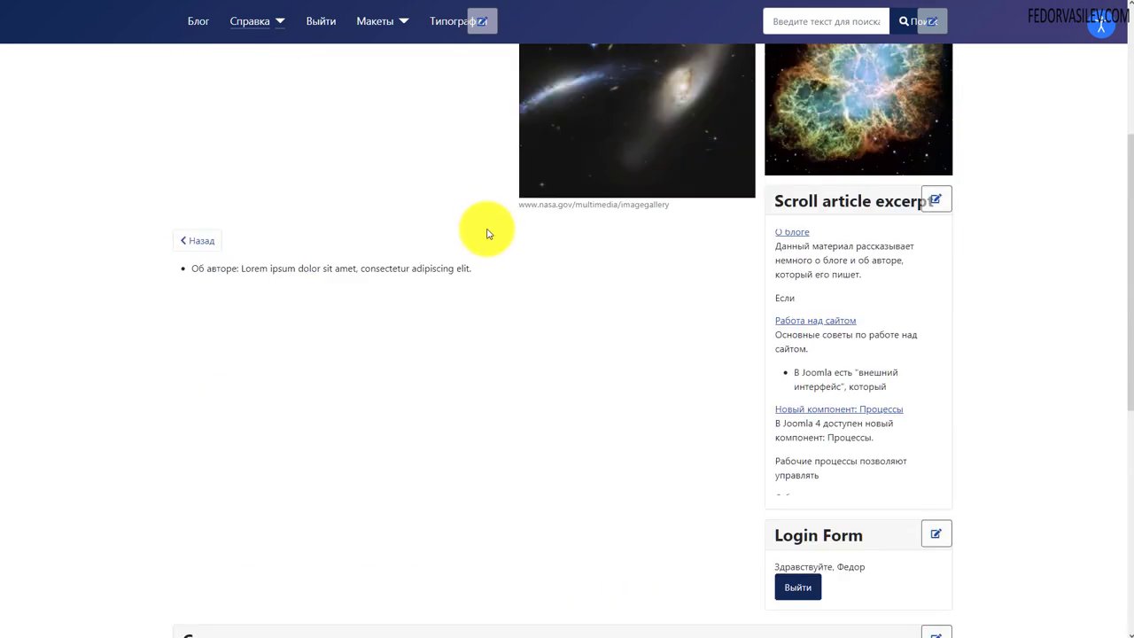
pyautogui.scroll(-4, 415, 253)
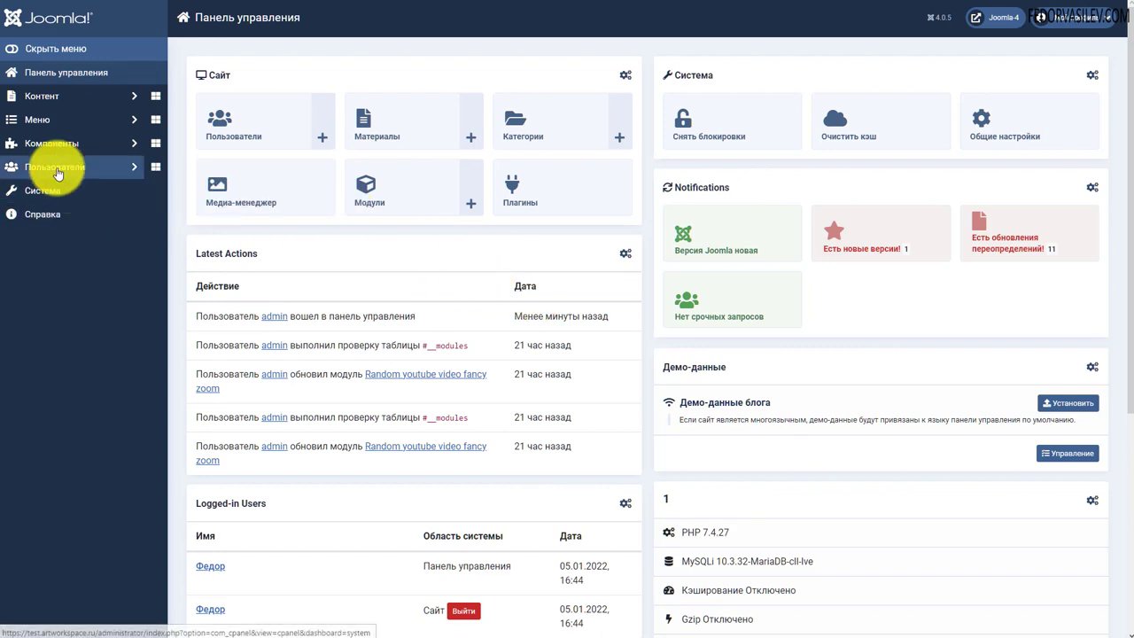
# Open the article list in the Joomla control panel, view the text of the «Joomla 4» article and close it
pyautogui.click(42, 96)
pyautogui.click(31, 122)
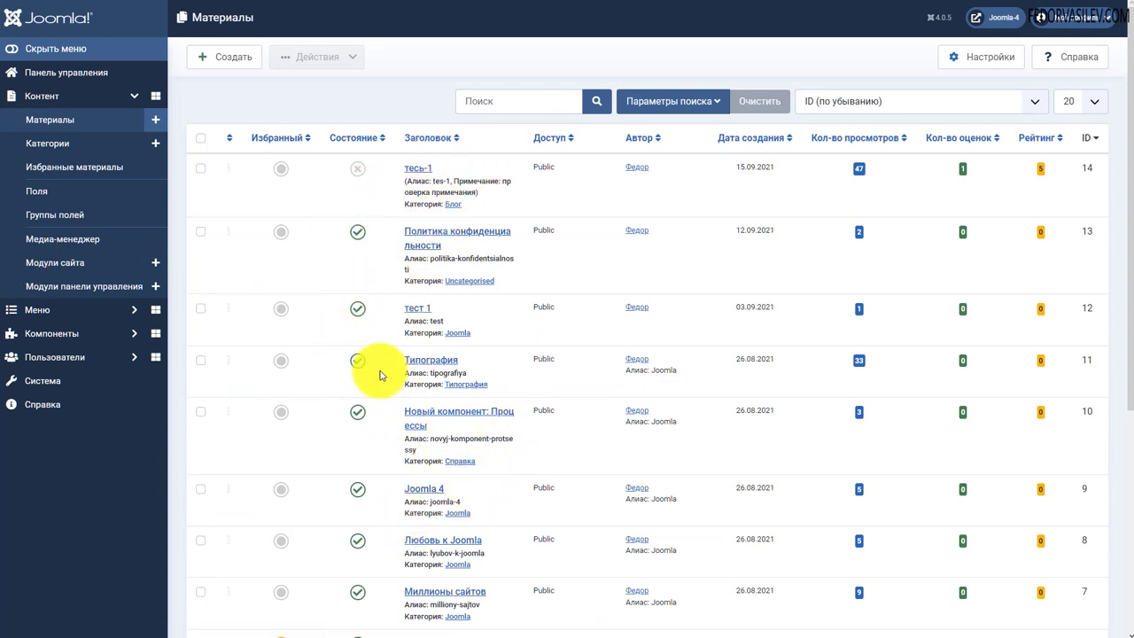
pyautogui.click(424, 488)
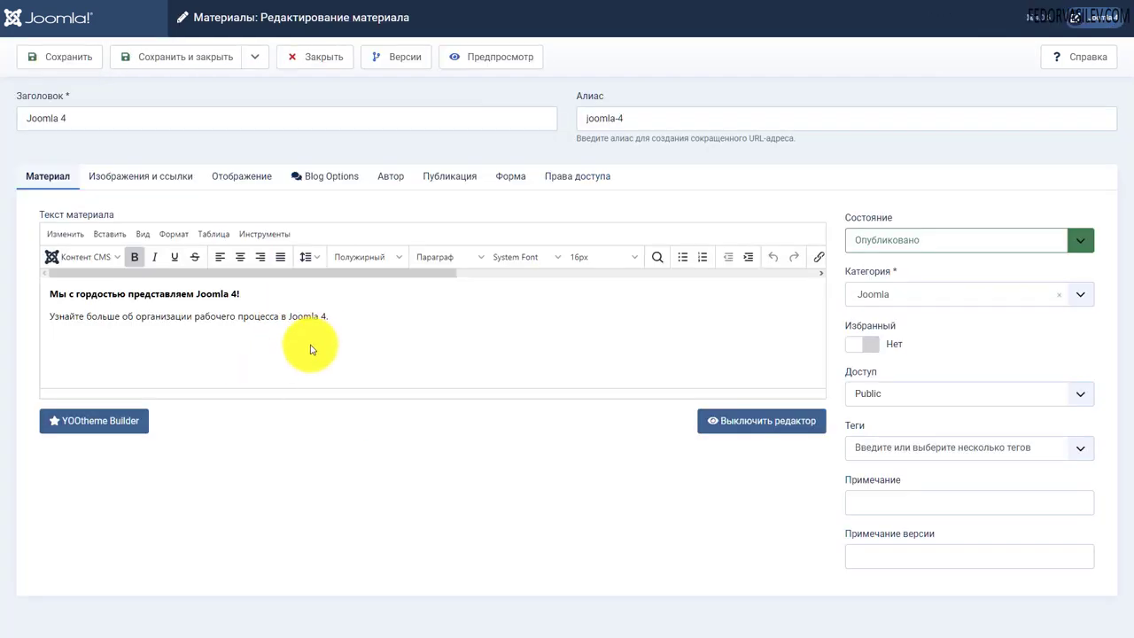
pyautogui.click(336, 56)
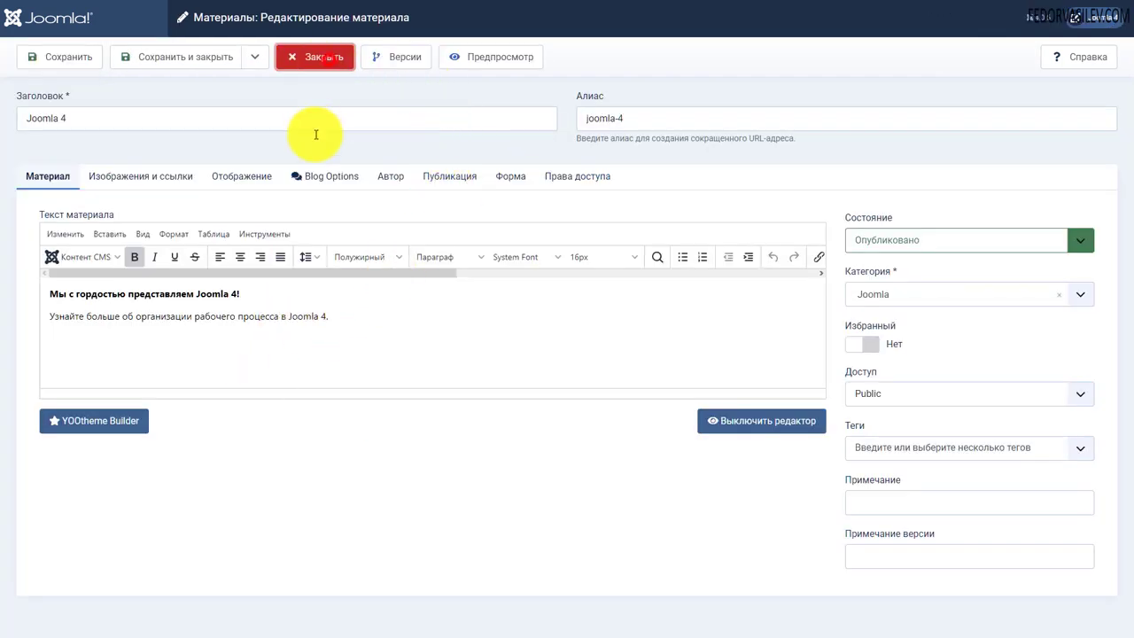
# Open the article «Шаблон сайта» and examine its closing text, the read-more break and the CMS content insert options
pyautogui.scroll(-3, 464, 296)
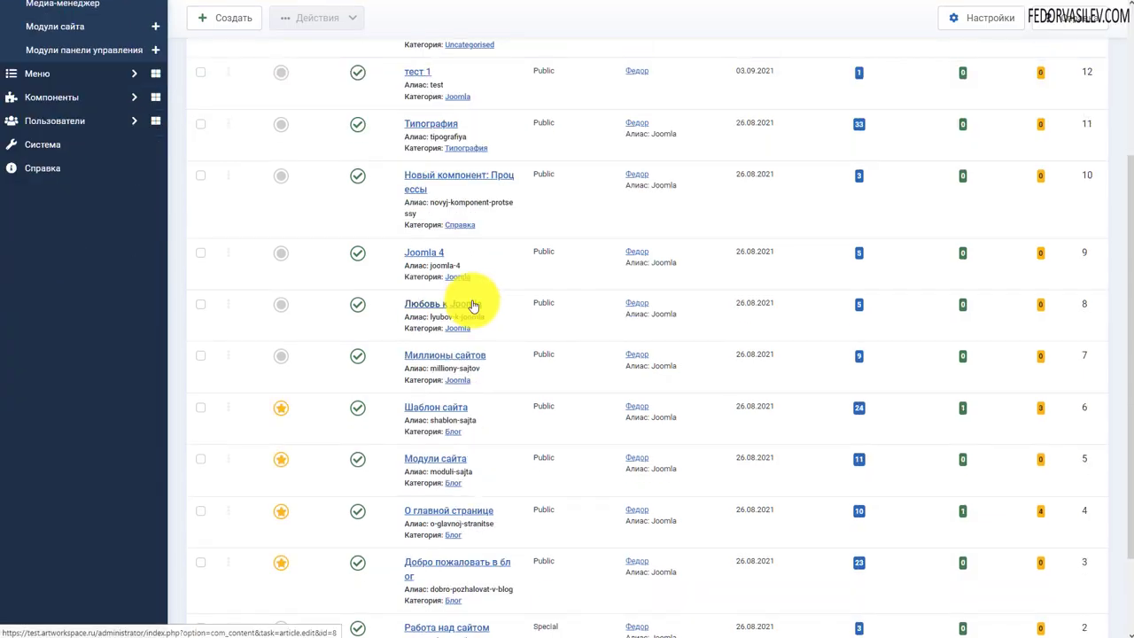
pyautogui.click(429, 407)
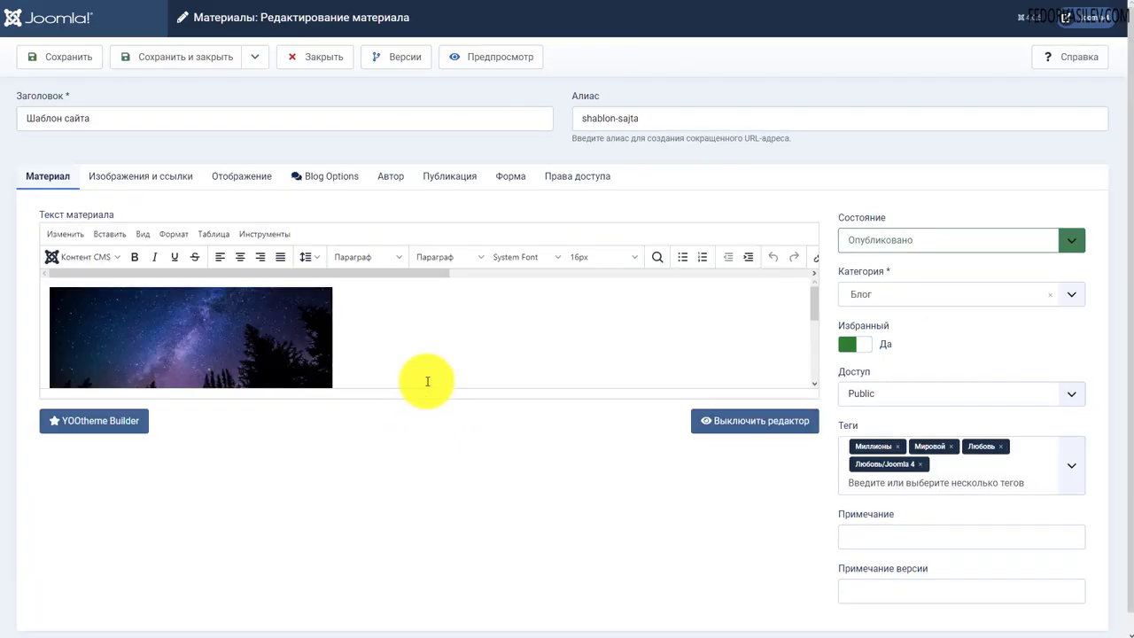
pyautogui.scroll(-2, 429, 342)
pyautogui.scroll(-2, 429, 342)
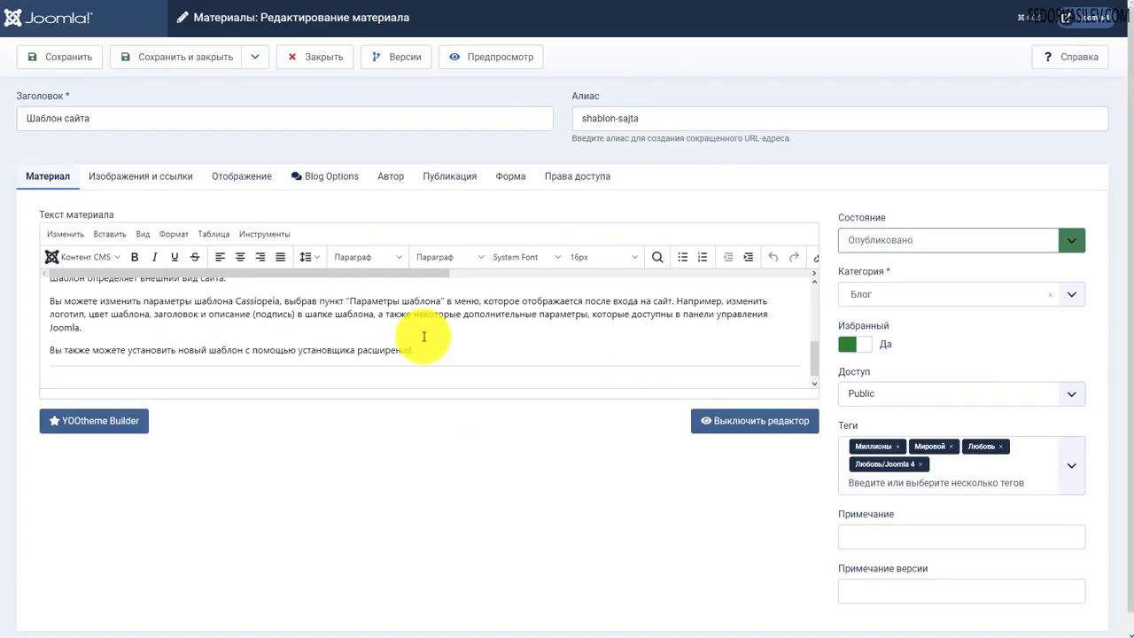
pyautogui.moveTo(423, 350); pyautogui.dragTo(286, 314)
pyautogui.click(381, 350)
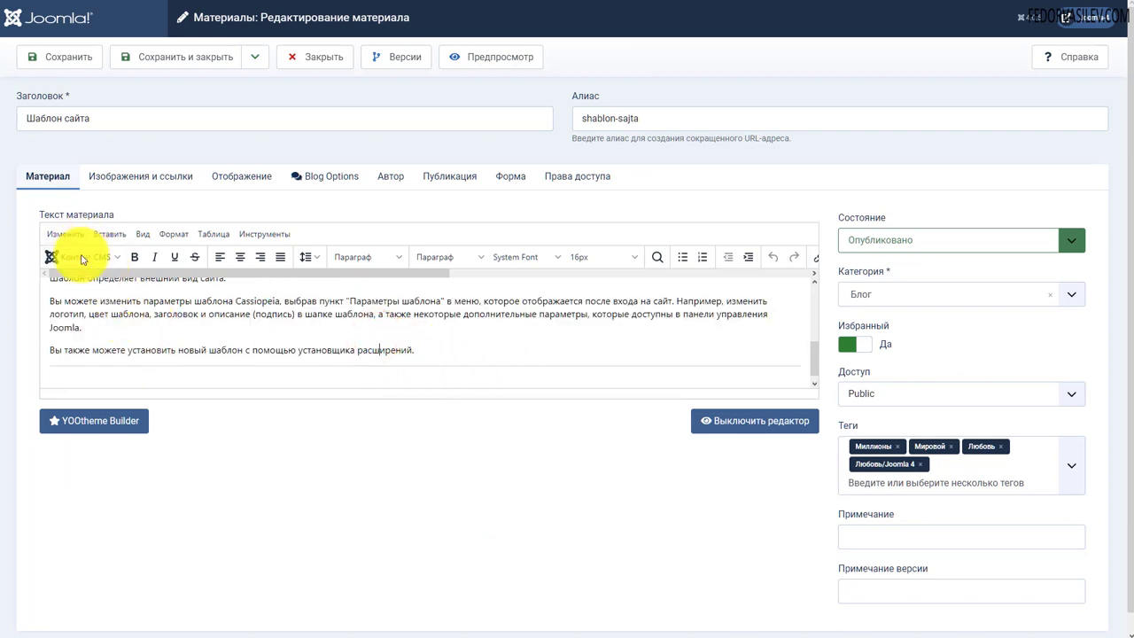
pyautogui.click(110, 257)
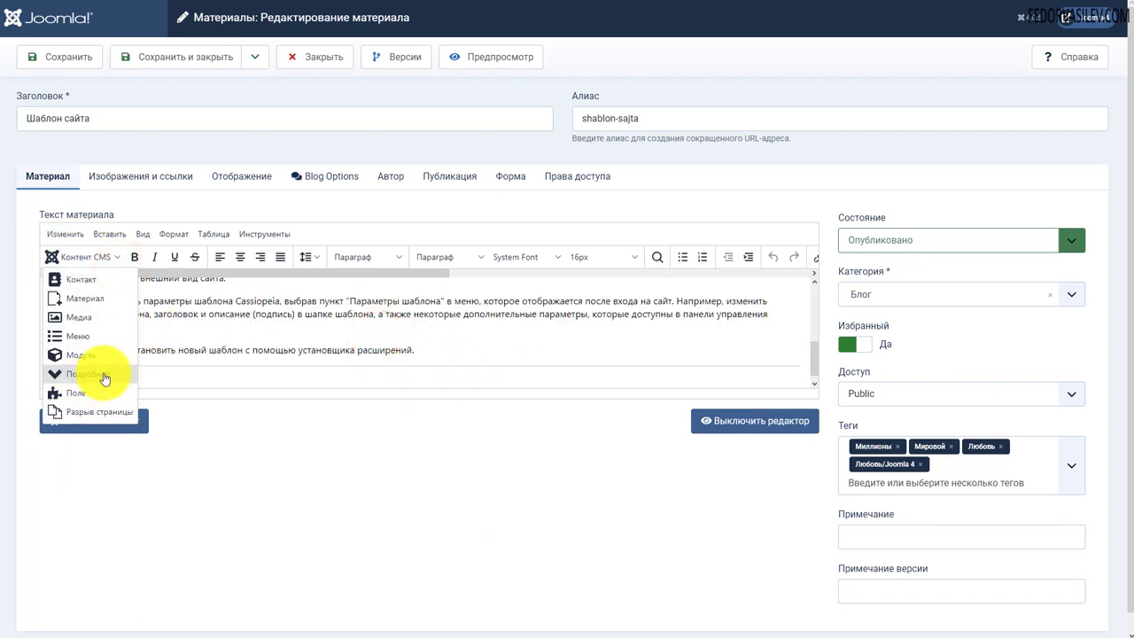
pyautogui.click(375, 310)
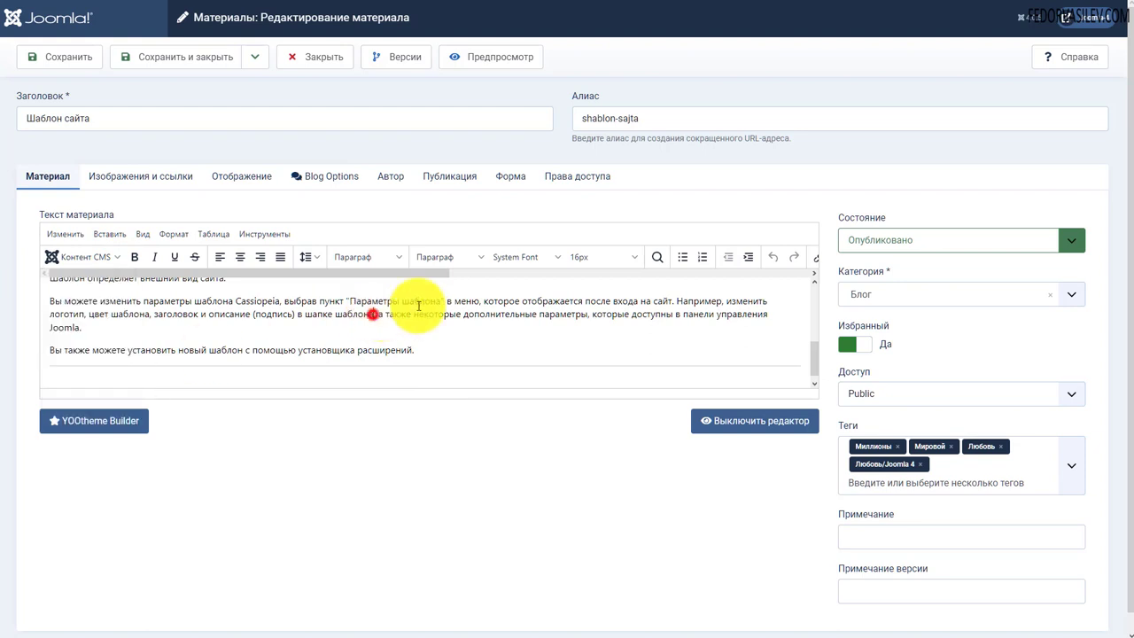
# Examine the <hr id="system-readmore" /> tag and the text before it in the article's source code, and close the article without changes
pyautogui.click(793, 274)
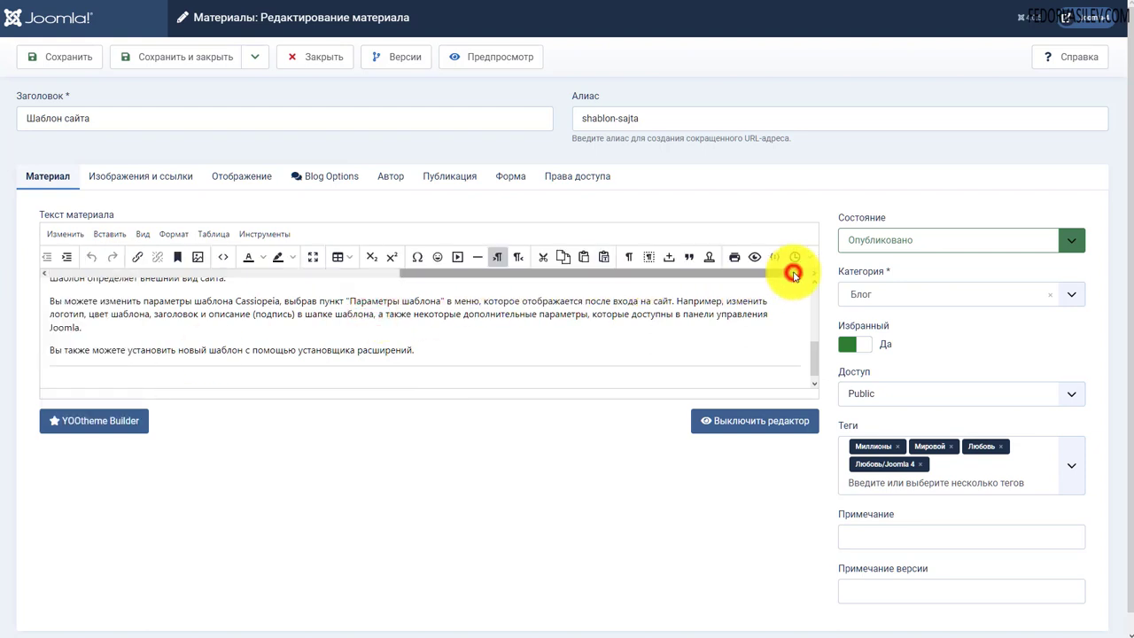
pyautogui.click(222, 257)
pyautogui.moveTo(367, 257); pyautogui.dragTo(217, 261)
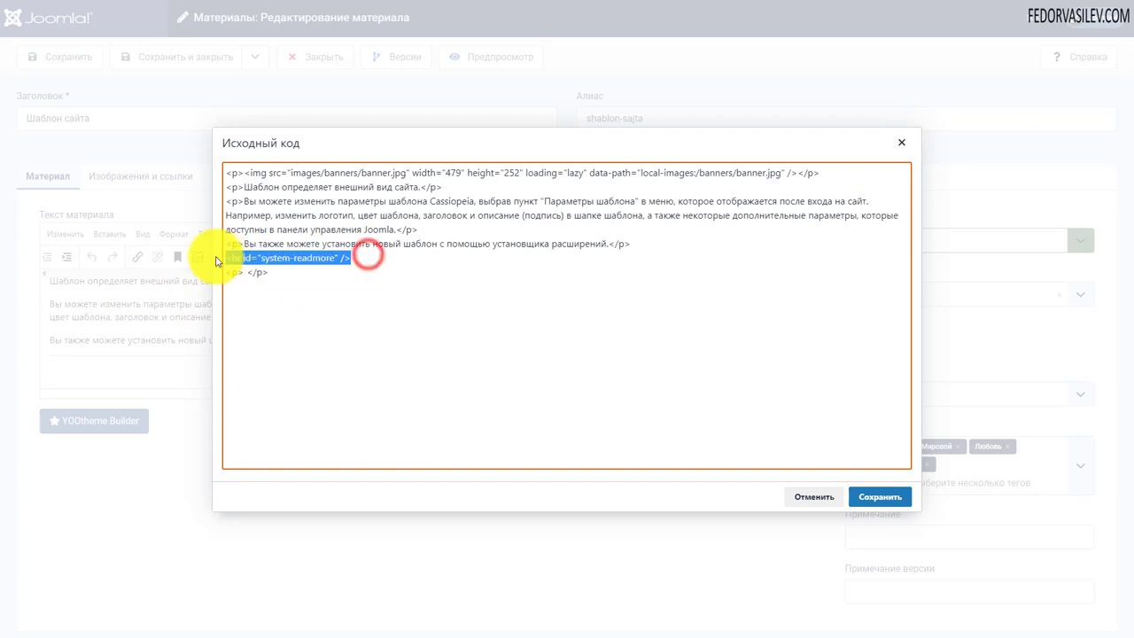
pyautogui.click(277, 261)
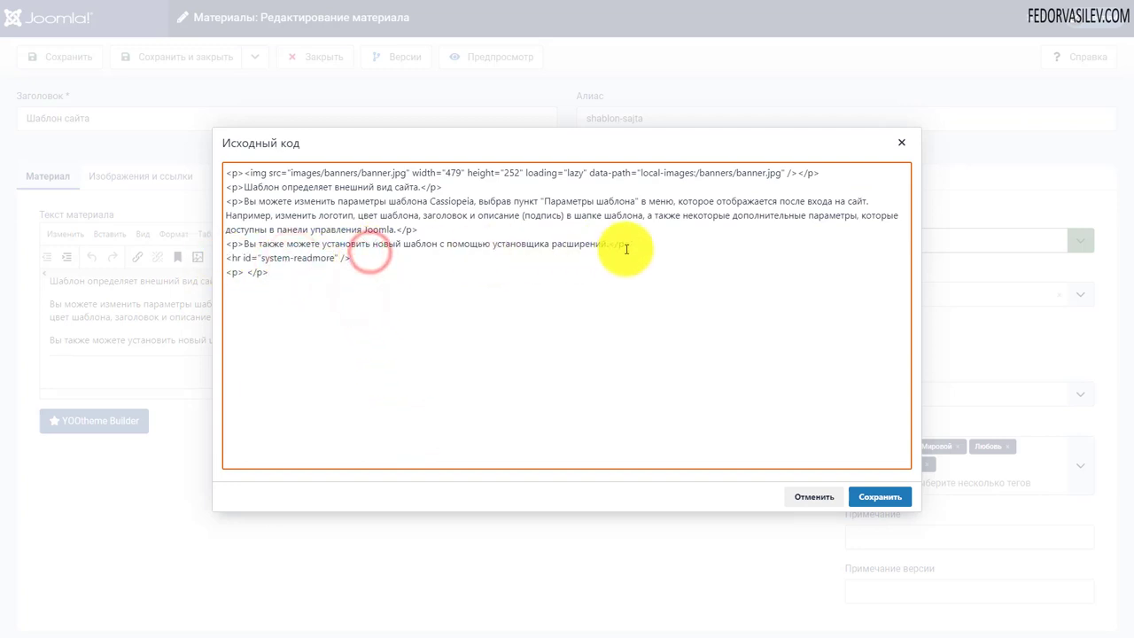
pyautogui.moveTo(527, 243); pyautogui.dragTo(144, 198)
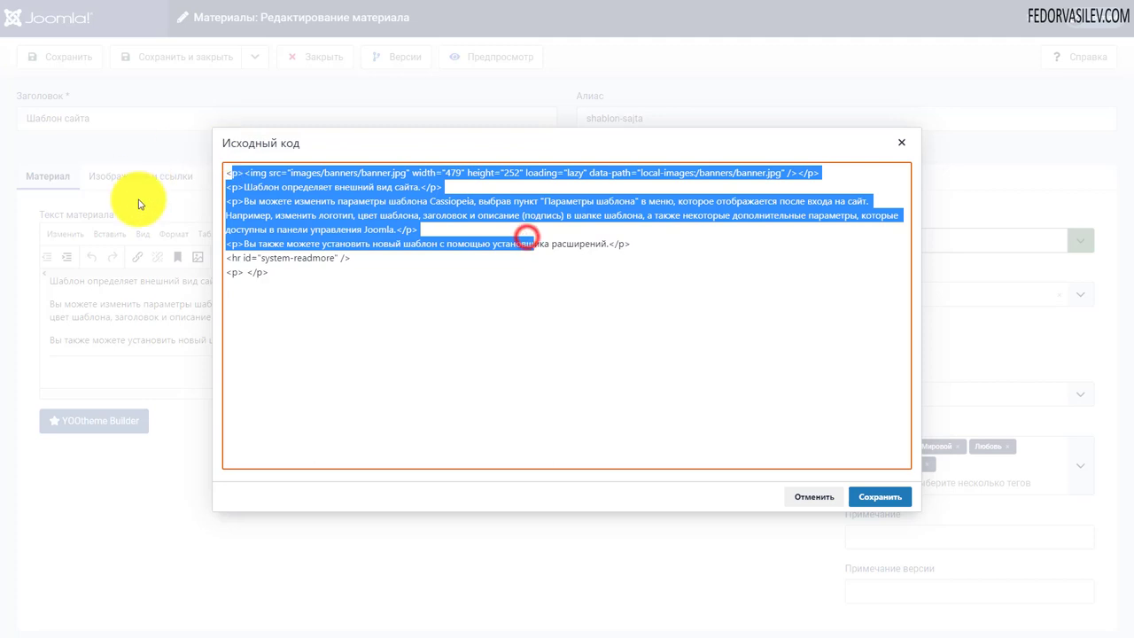
pyautogui.click(420, 245)
pyautogui.moveTo(354, 257); pyautogui.dragTo(251, 254)
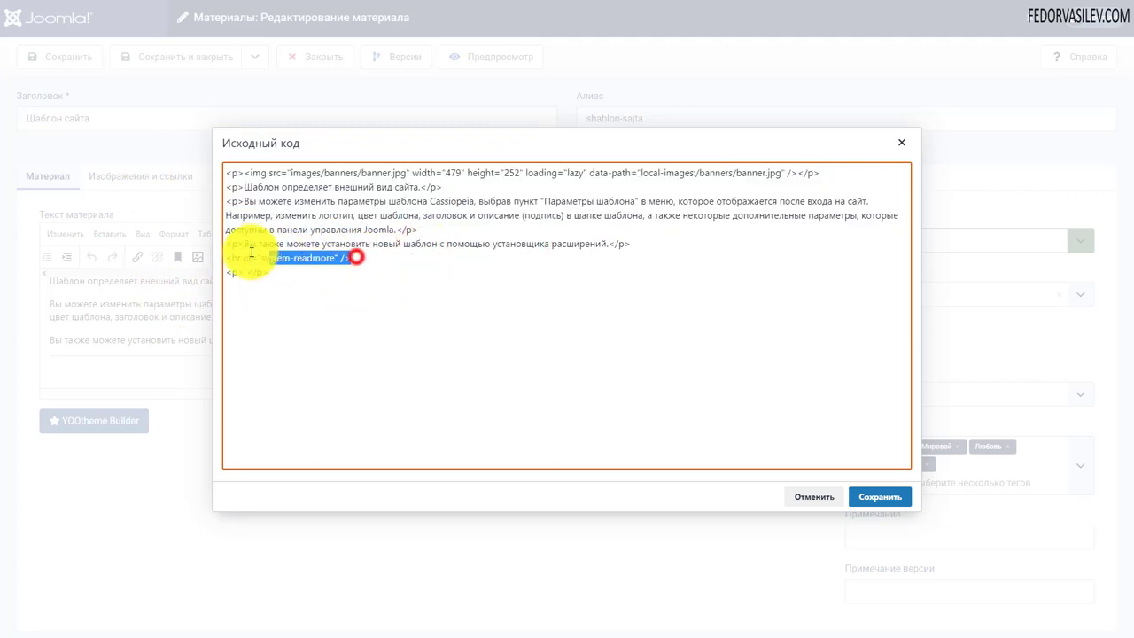
pyautogui.click(228, 280)
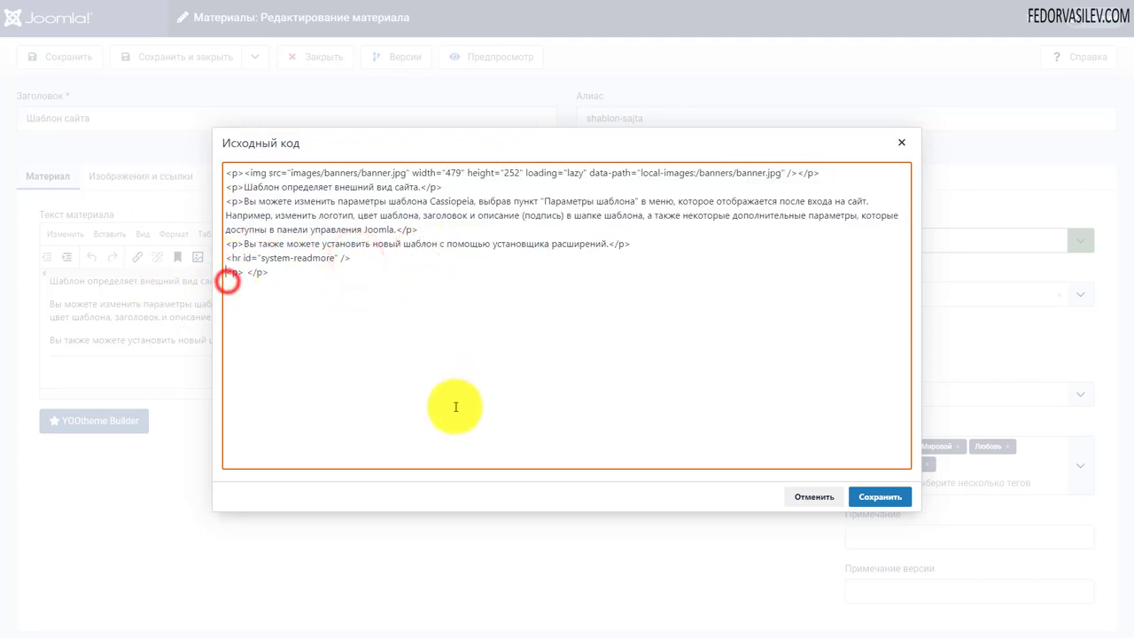
pyautogui.click(790, 499)
pyautogui.click(325, 57)
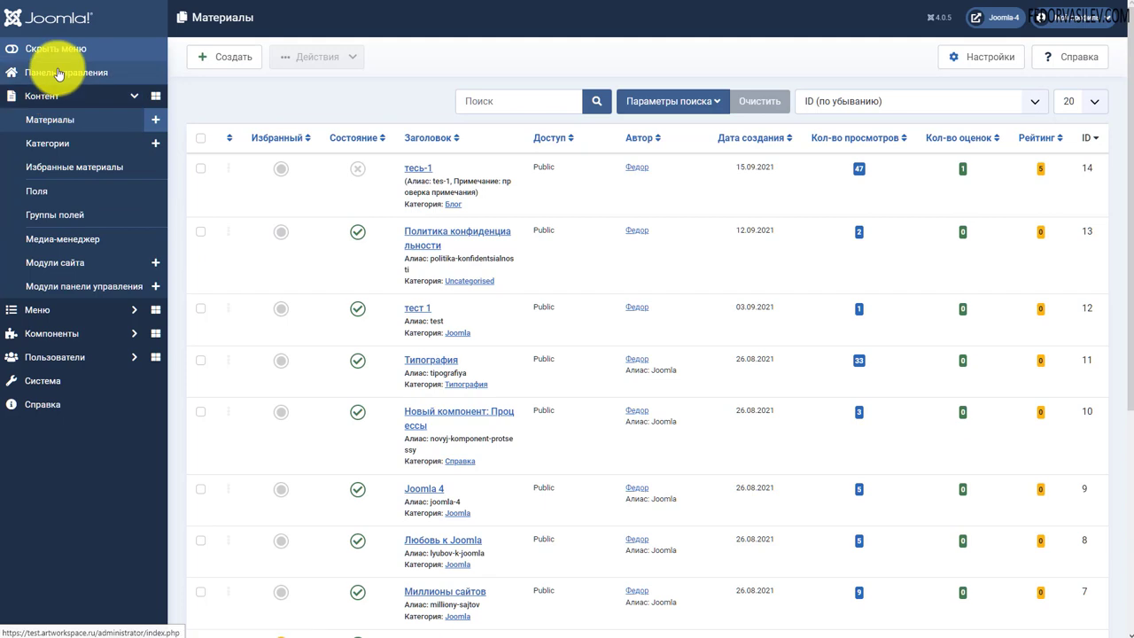
# Open the extension installation page for uploading a package file
pyautogui.click(24, 379)
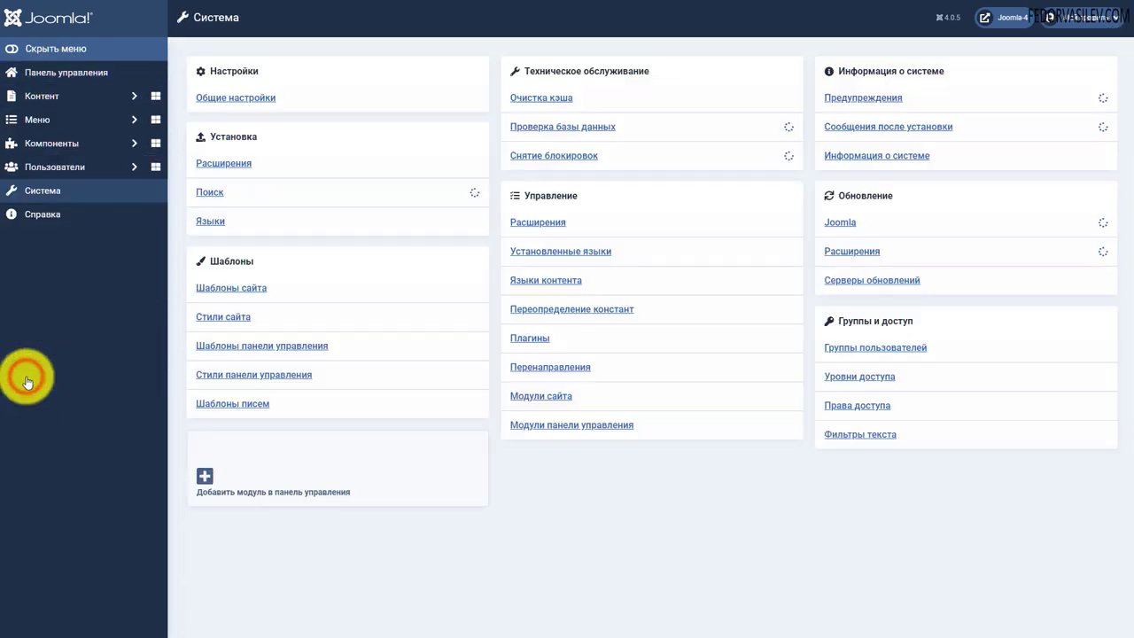
pyautogui.click(214, 163)
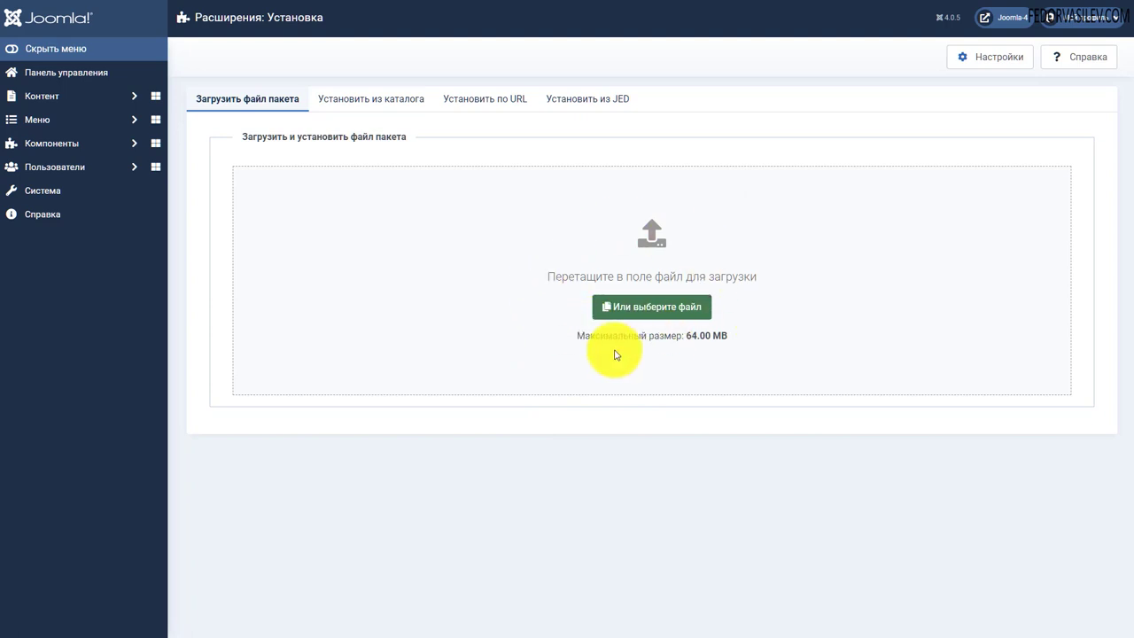
# Open the list of site modules and sort it by ID in descending order
pyautogui.click(23, 78)
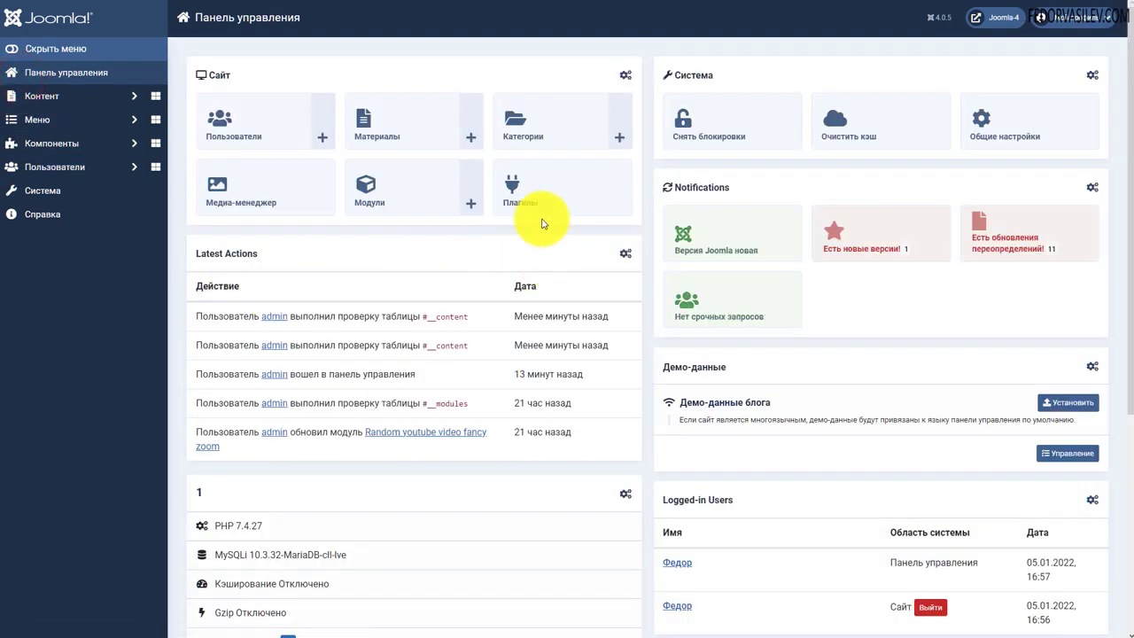
pyautogui.click(373, 193)
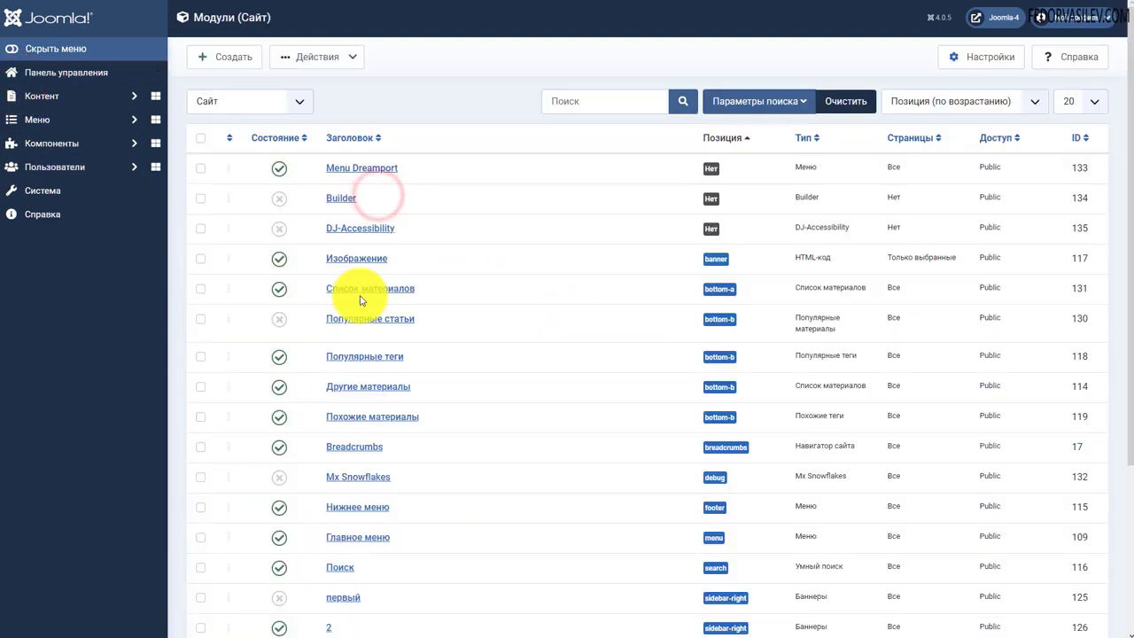
pyautogui.click(1077, 139)
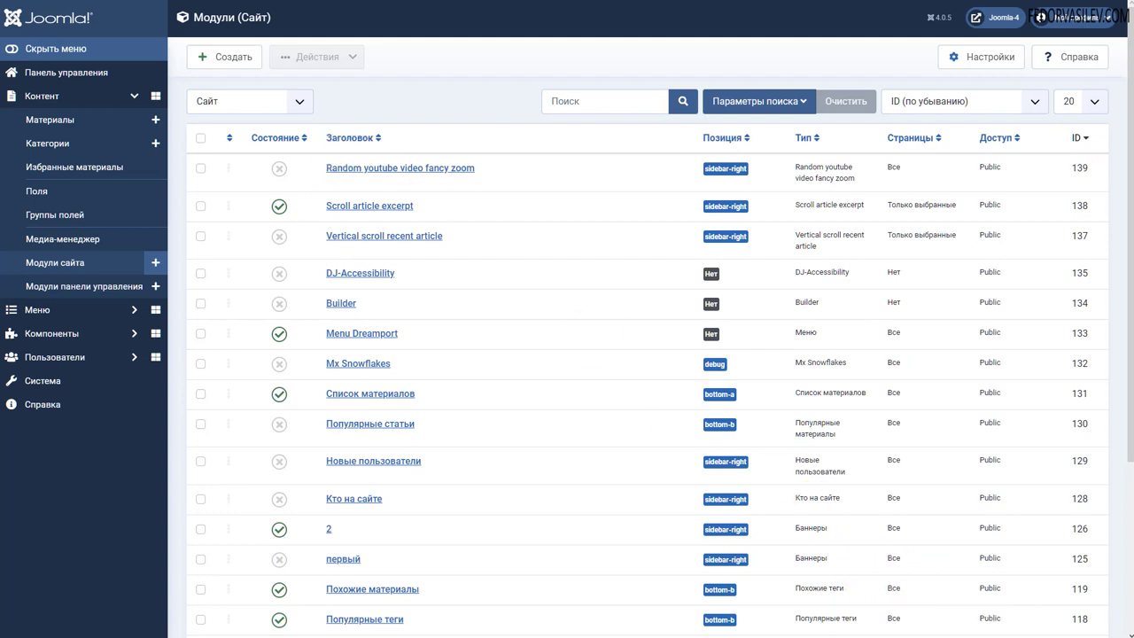
# Open the Scroll article excerpt module and look over its settings
pyautogui.moveTo(442, 203); pyautogui.dragTo(342, 203)
pyautogui.moveTo(462, 199); pyautogui.dragTo(350, 213)
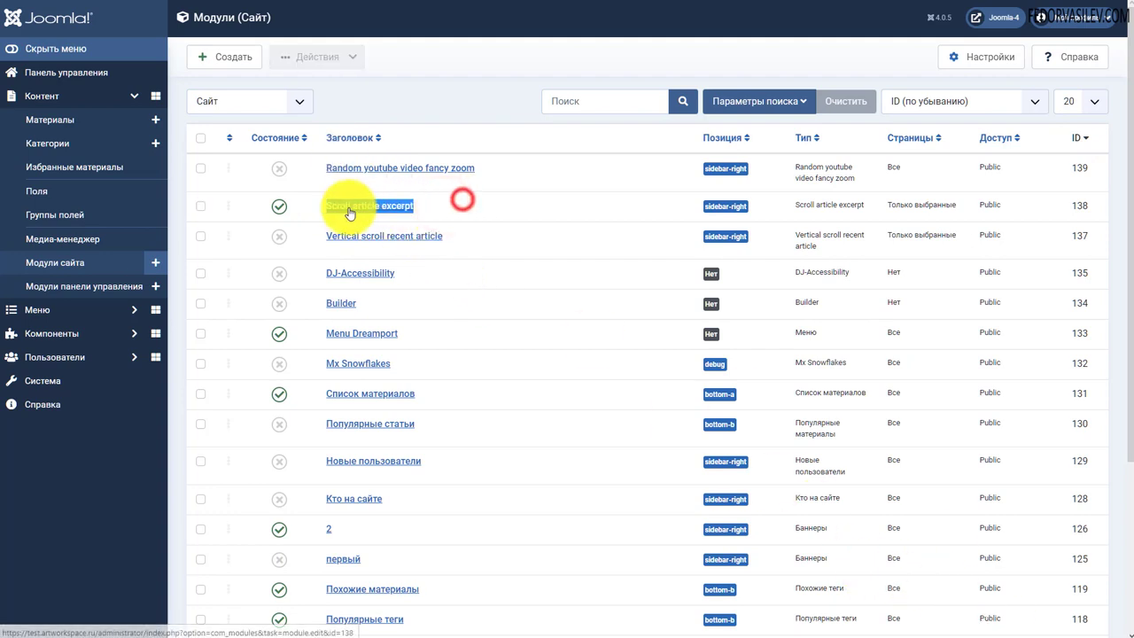
pyautogui.click(363, 204)
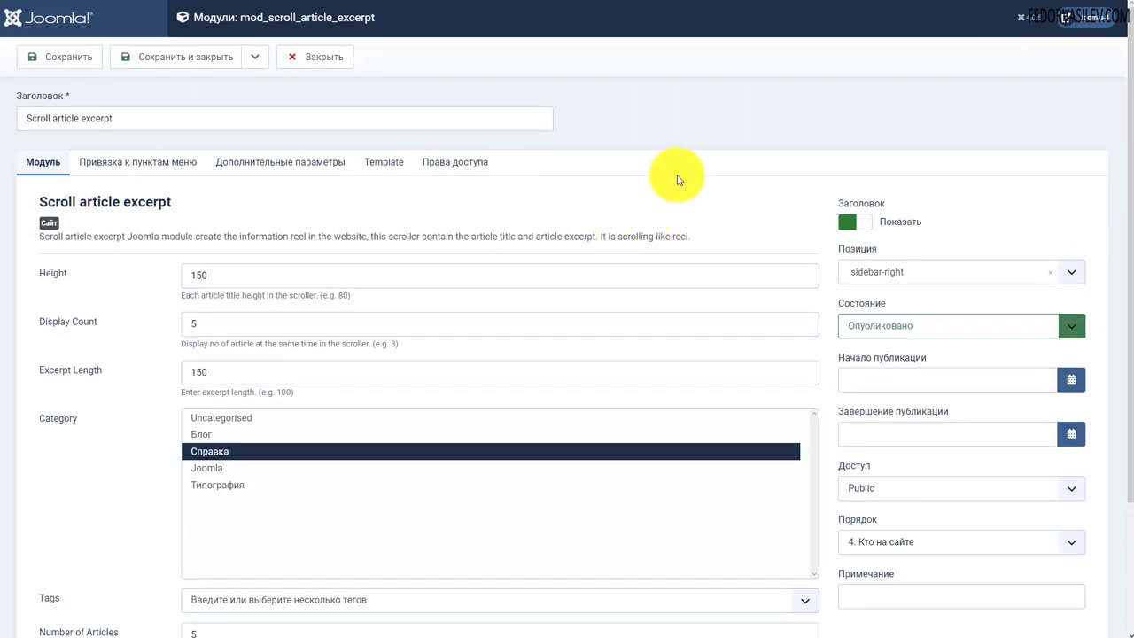
pyautogui.scroll(-1, 677, 180)
pyautogui.moveTo(841, 133); pyautogui.dragTo(838, 132)
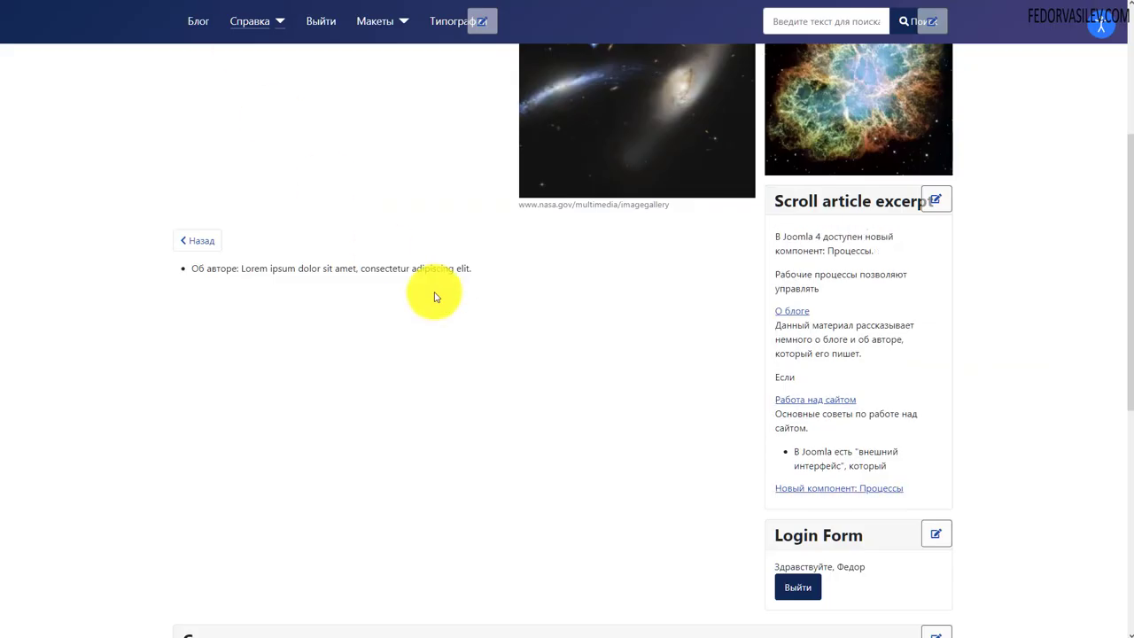
# Switch to the public site, return from the article to the home page and view its content
pyautogui.scroll(3, 620, 299)
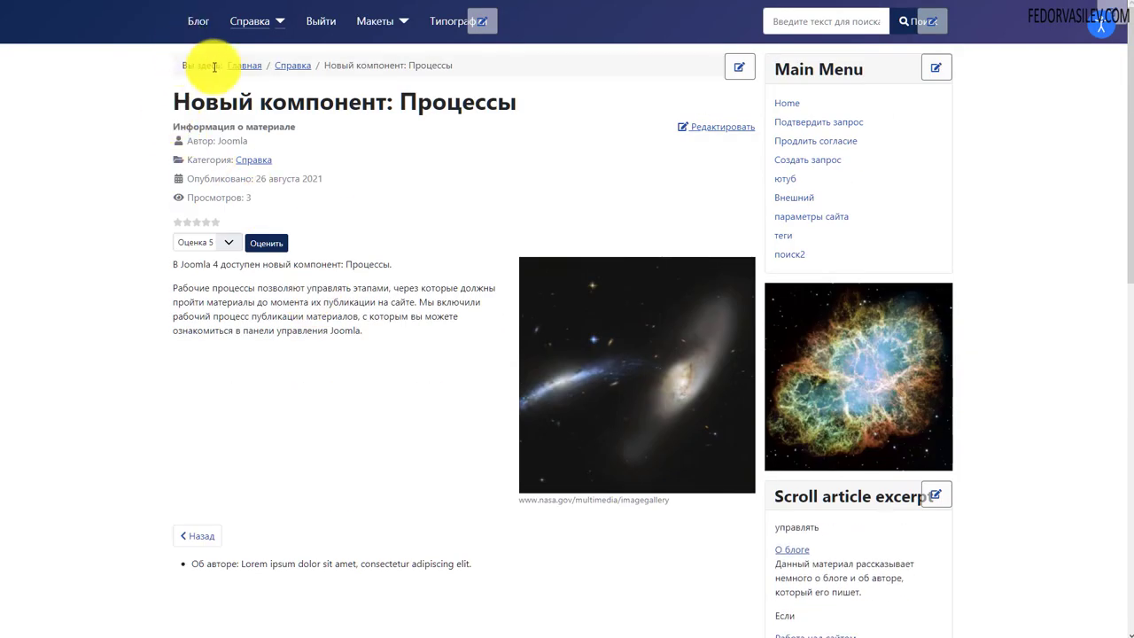
pyautogui.click(242, 66)
pyautogui.scroll(-6, 336, 240)
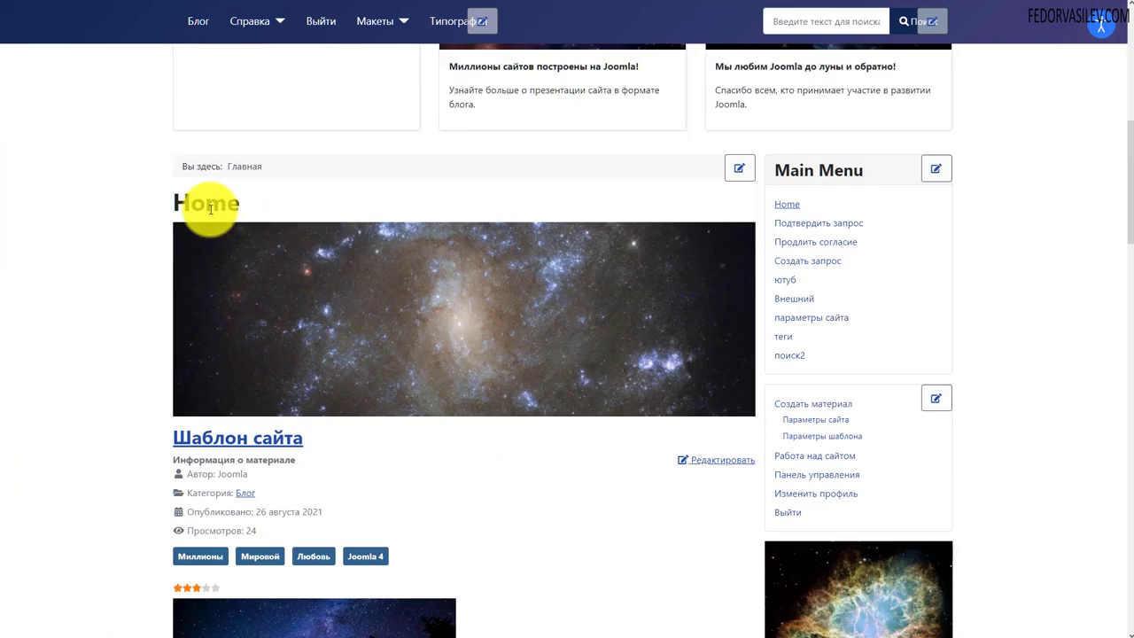
# Look over the module's available template positions and its title, comparing them with the module's place on the public home page
pyautogui.scroll(-4, 208, 210)
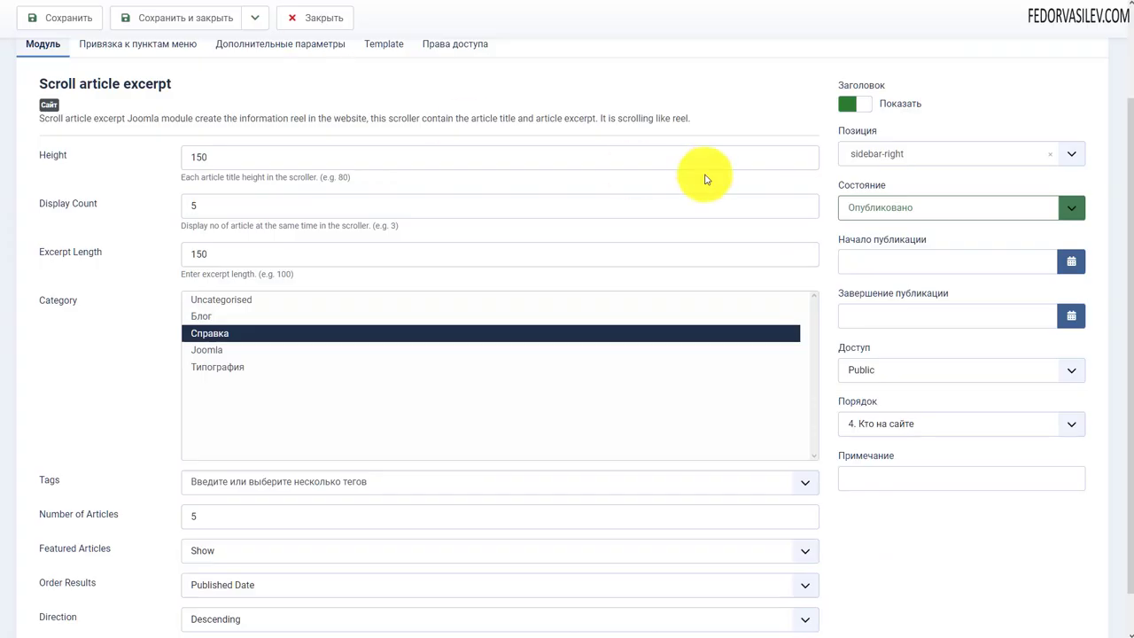
pyautogui.click(895, 158)
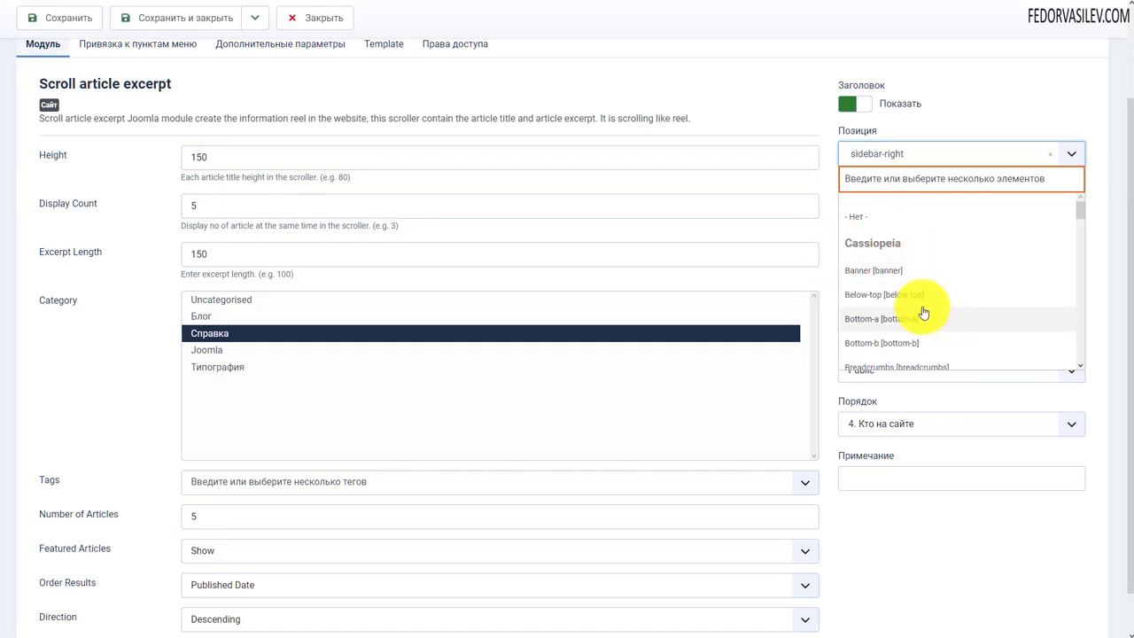
pyautogui.scroll(-1, 921, 306)
pyautogui.scroll(1, 869, 280)
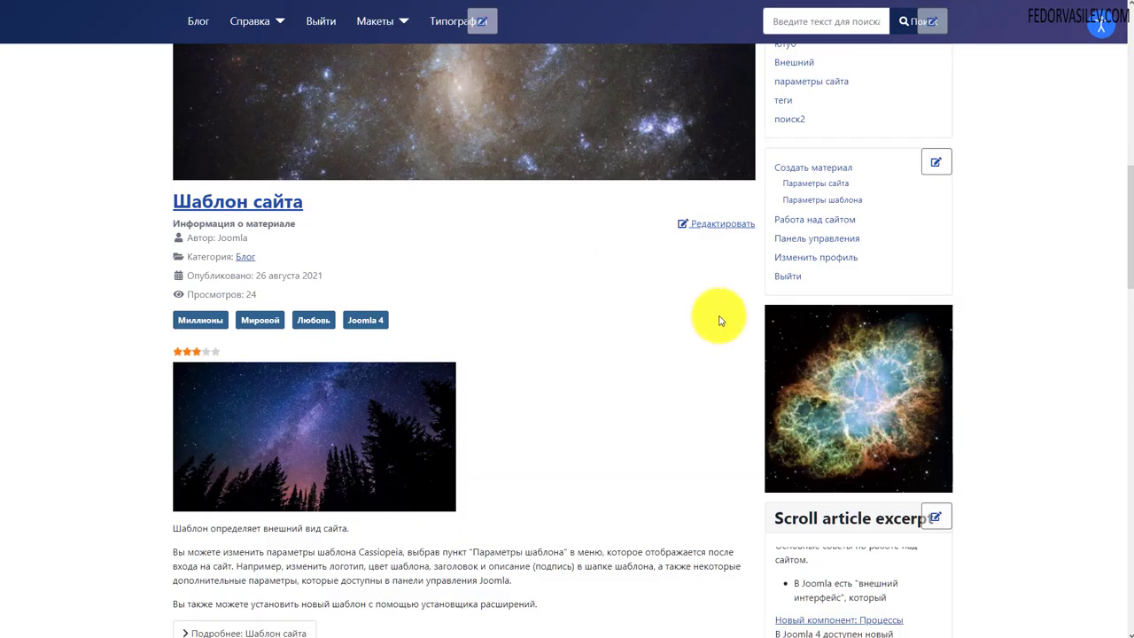
pyautogui.scroll(5, 797, 316)
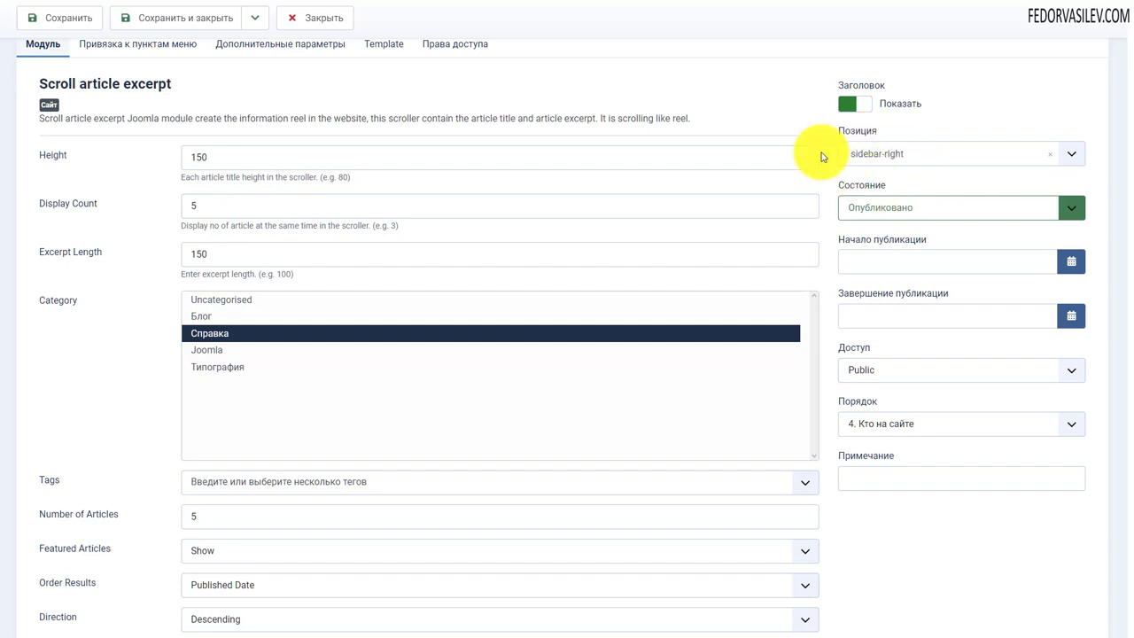
pyautogui.click(892, 164)
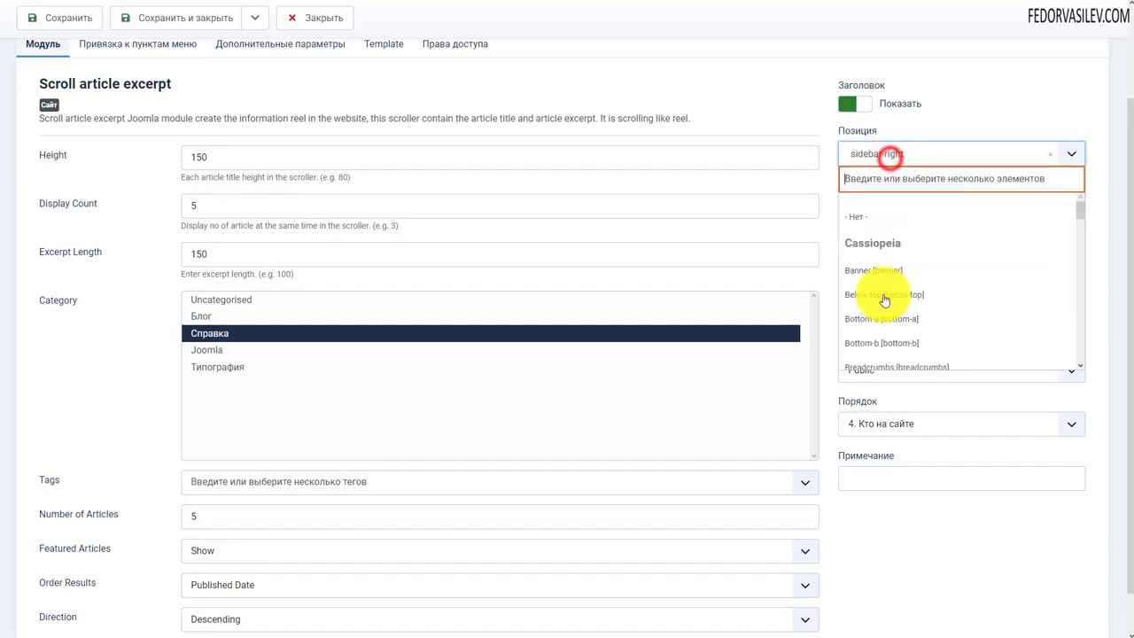
pyautogui.click(954, 112)
pyautogui.scroll(2, 465, 253)
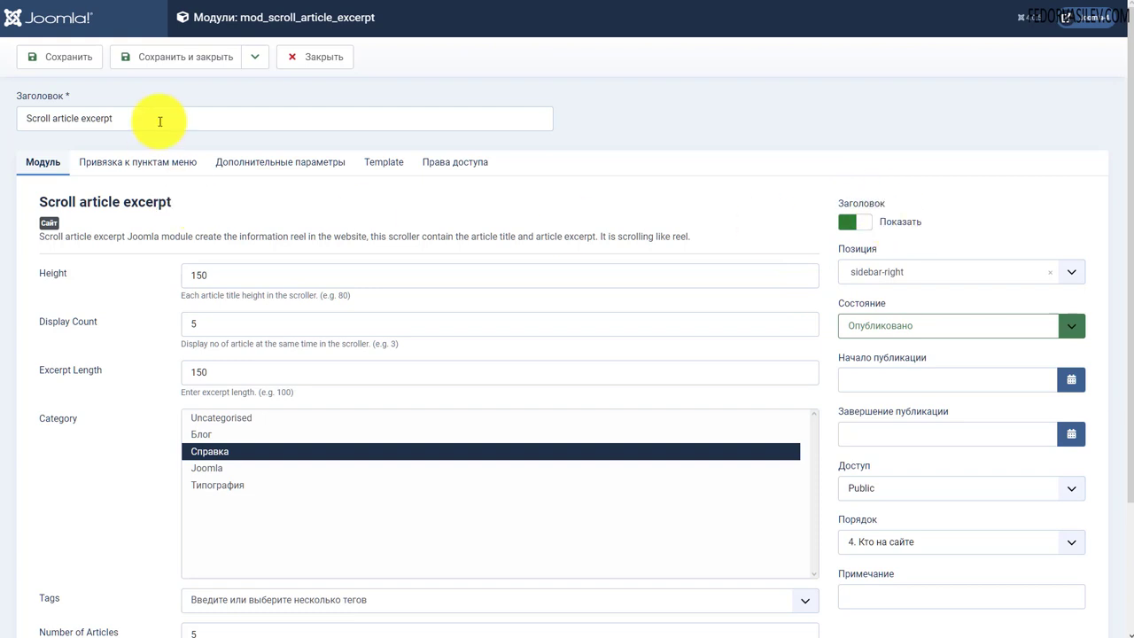
pyautogui.moveTo(159, 120); pyautogui.dragTo(2, 124)
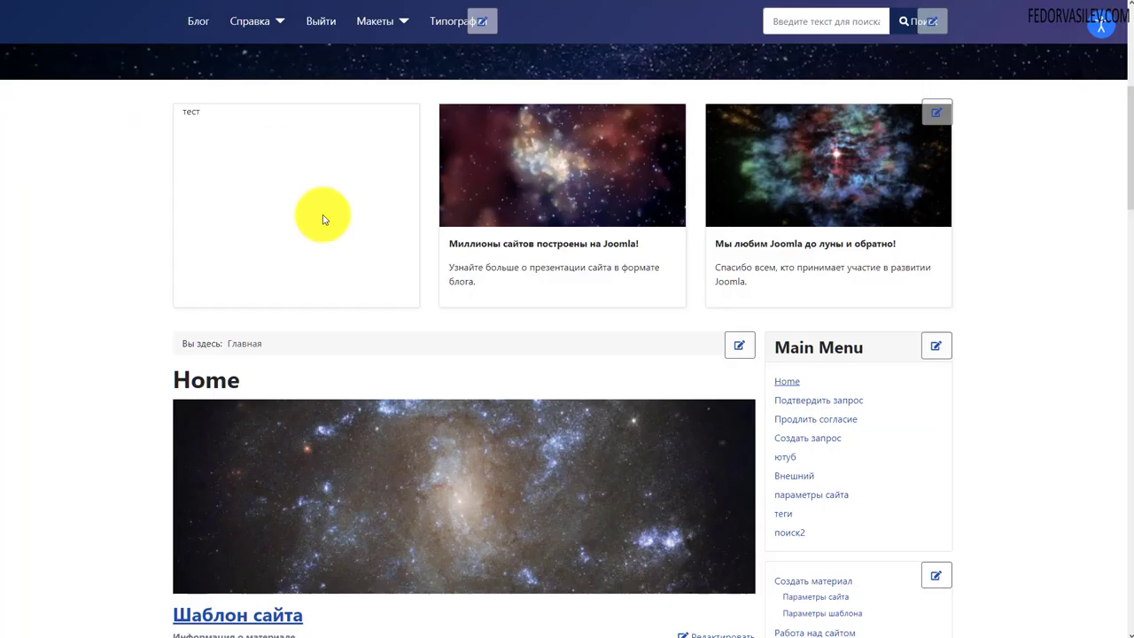
# Log out of the public site through the Login Form and return to the module area of the home page
pyautogui.scroll(-5, 316, 216)
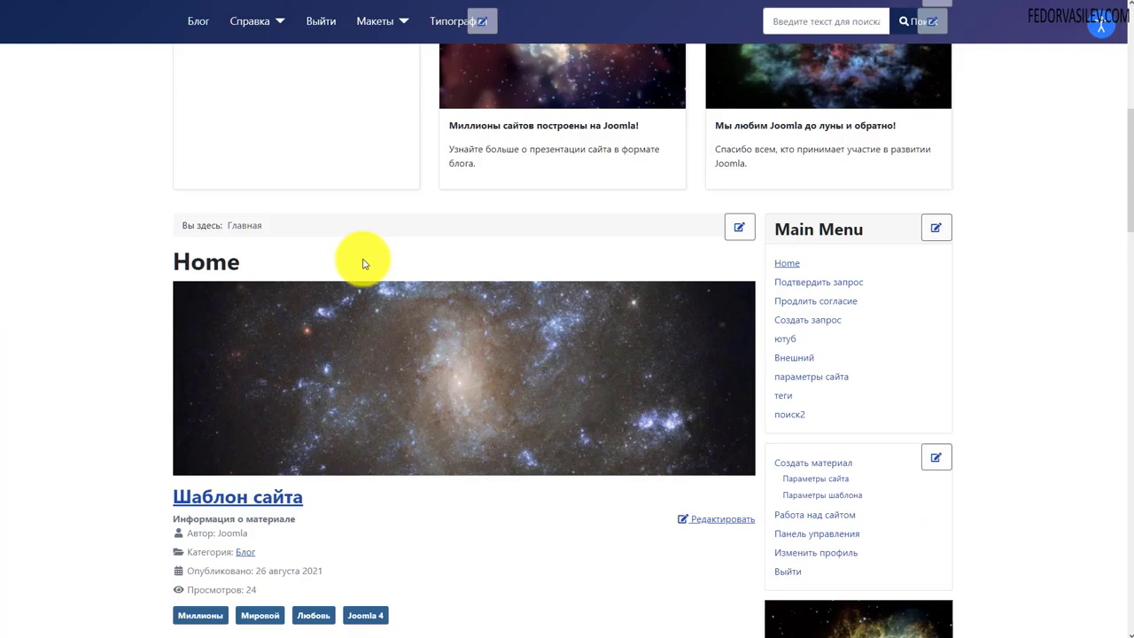
pyautogui.scroll(-2, 374, 256)
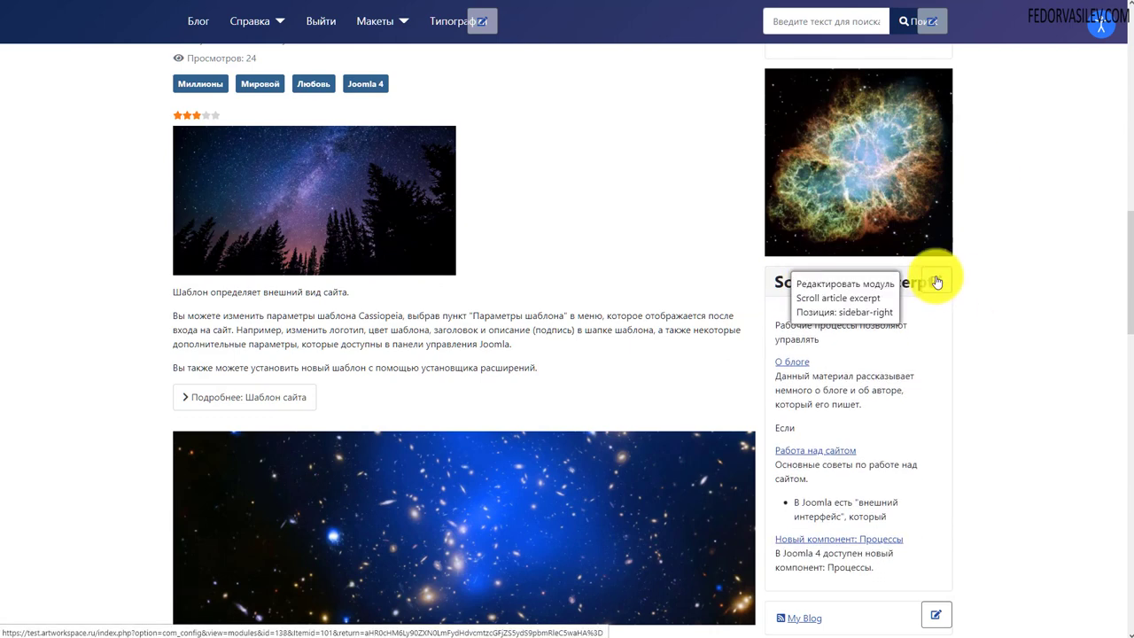
pyautogui.scroll(-3, 937, 281)
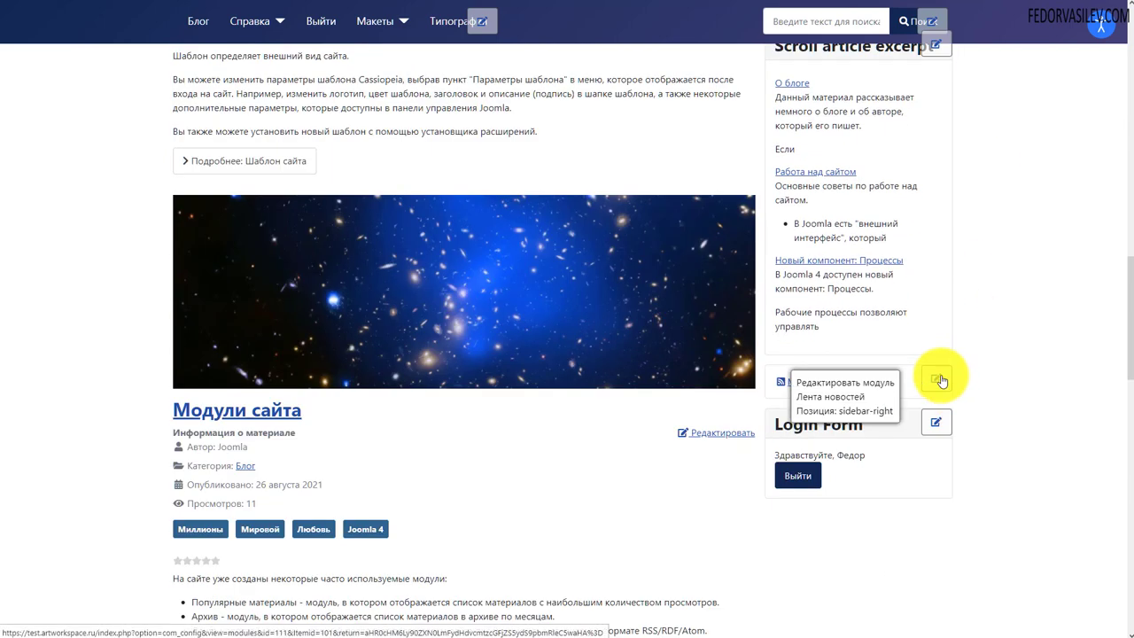
pyautogui.click(797, 474)
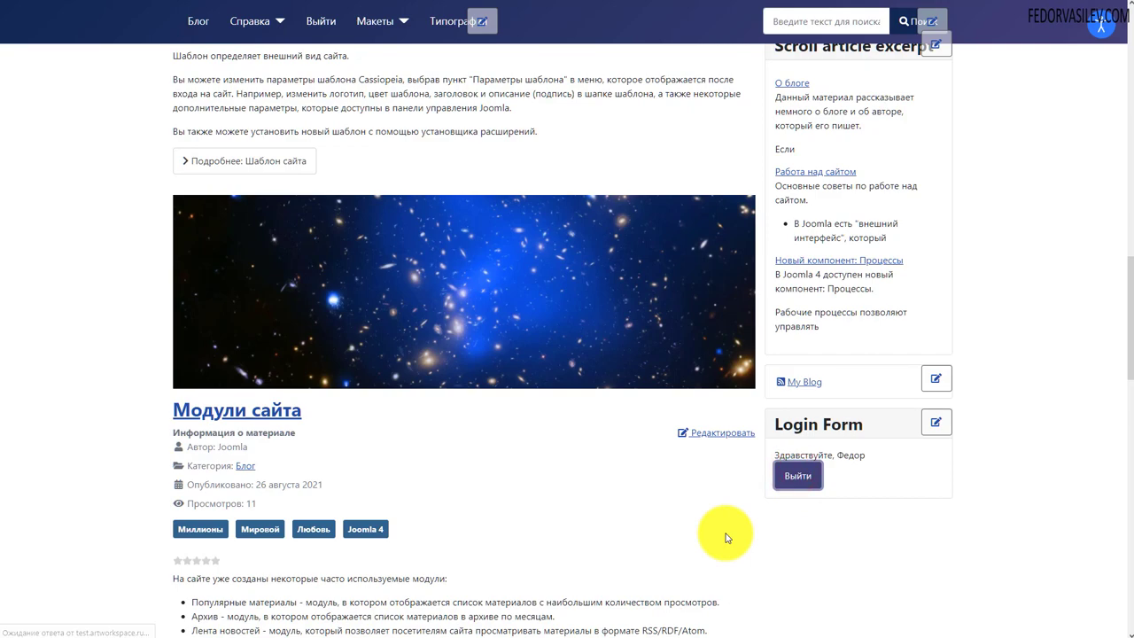
pyautogui.scroll(-10, 722, 499)
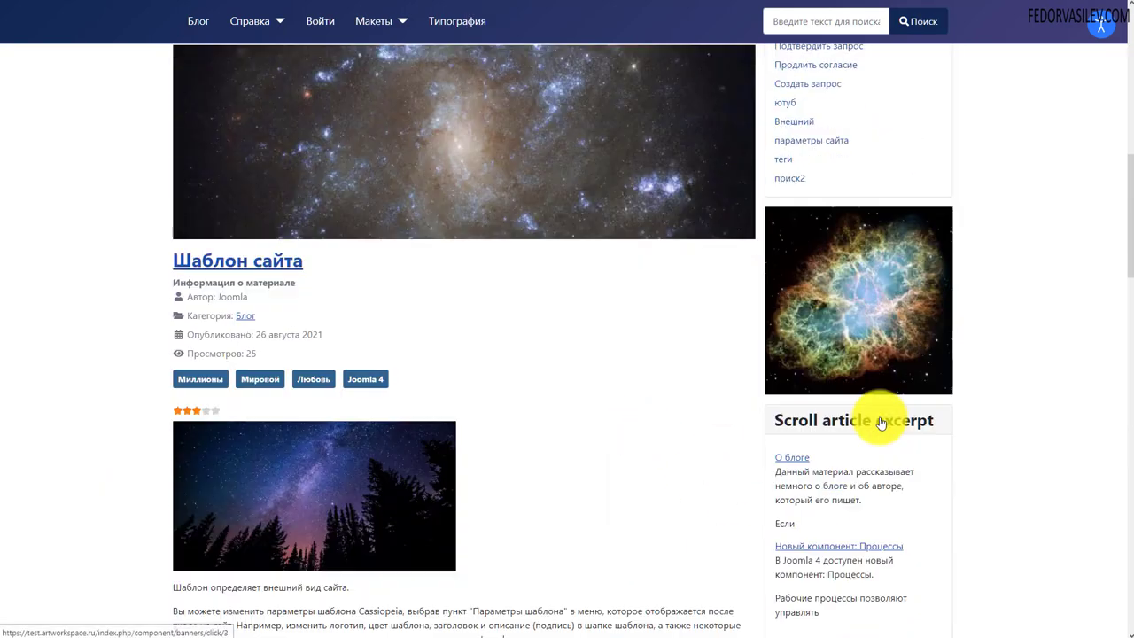
# Examine the Scroll article excerpt module's heading and scrolling excerpts on the home page as a guest
pyautogui.scroll(-1, 895, 372)
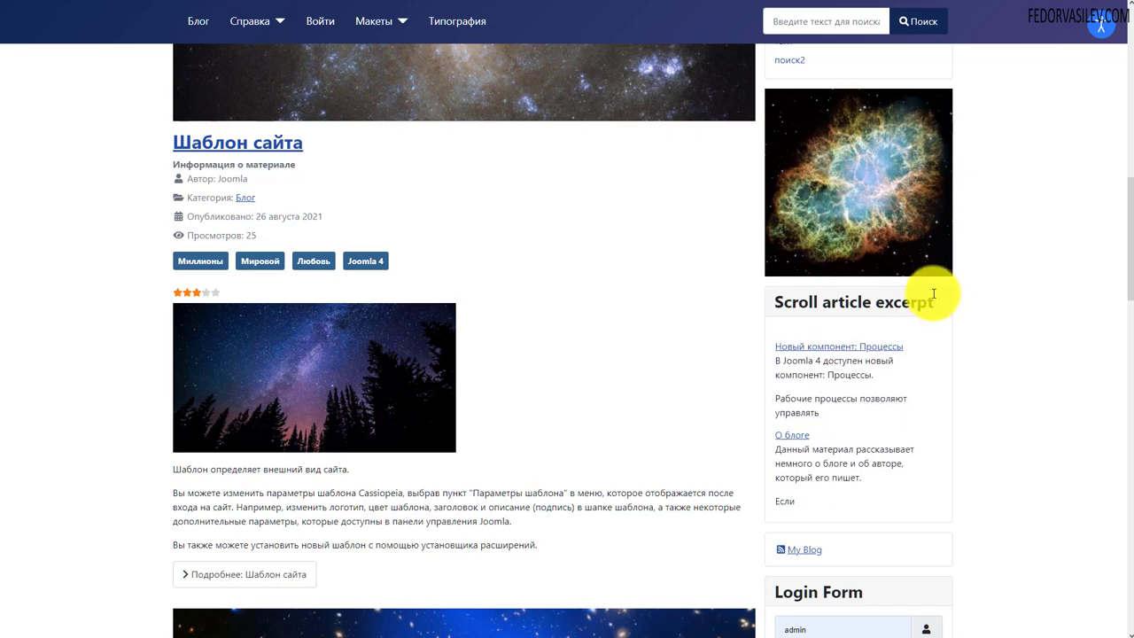
pyautogui.scroll(-2, 974, 372)
pyautogui.scroll(2, 1007, 420)
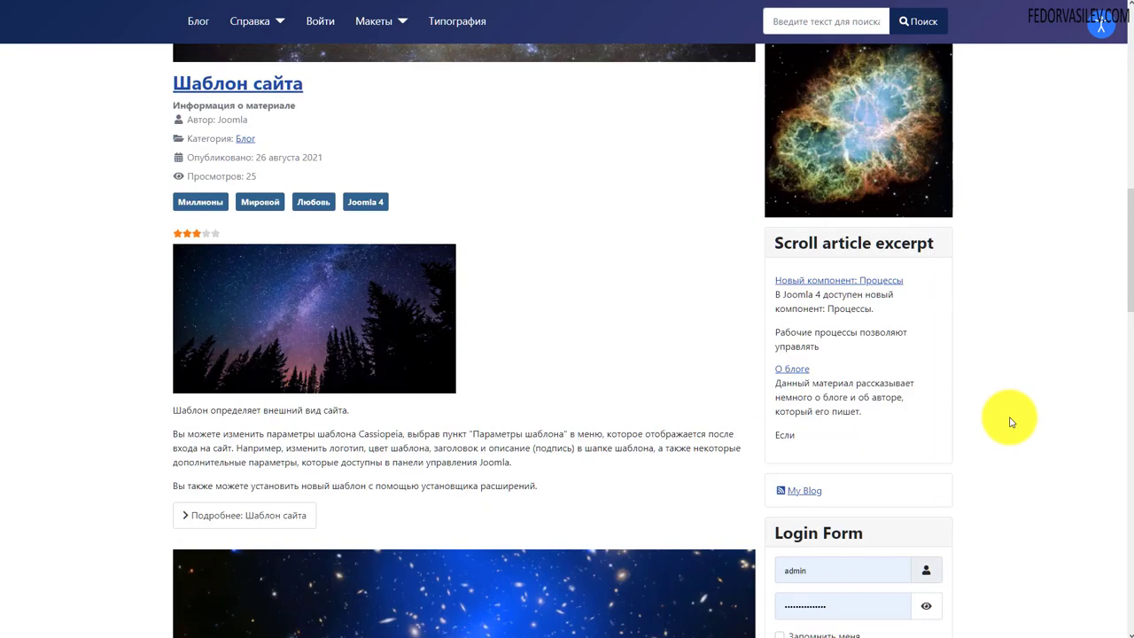
pyautogui.moveTo(774, 242)
pyautogui.mouseDown()
pyautogui.moveTo(948, 242)
pyautogui.moveTo(770, 246)
pyautogui.mouseUp()
pyautogui.click(929, 245)
pyautogui.click(706, 286)
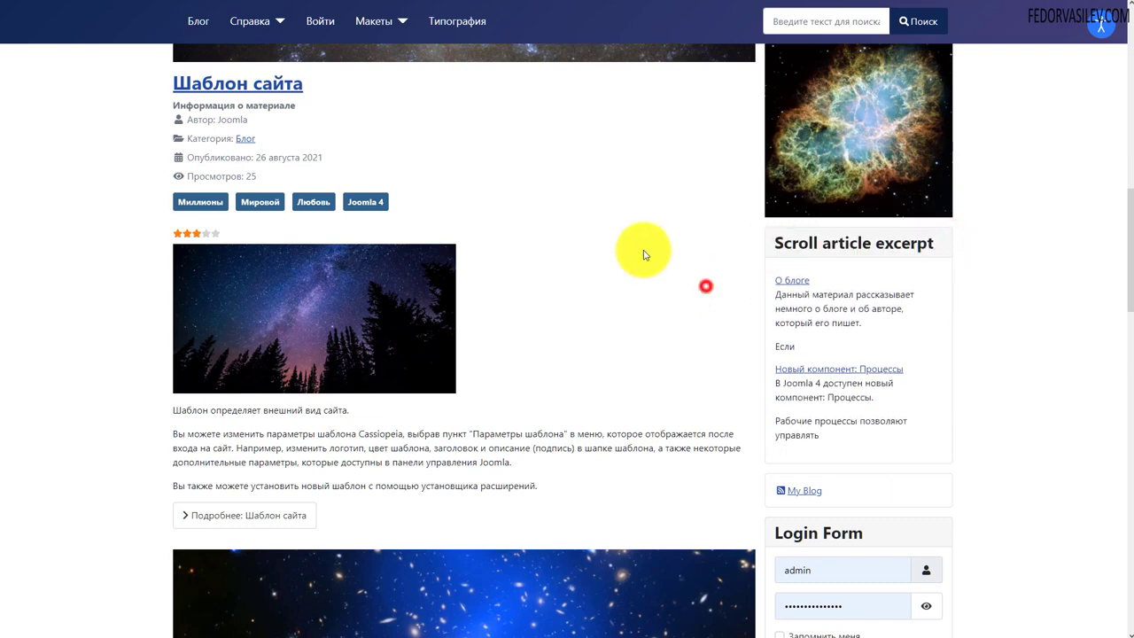
# Return to the module's settings, hide the Scroll article excerpt title on the site and save the module
pyautogui.hotkey('ctrl', 'Tab')
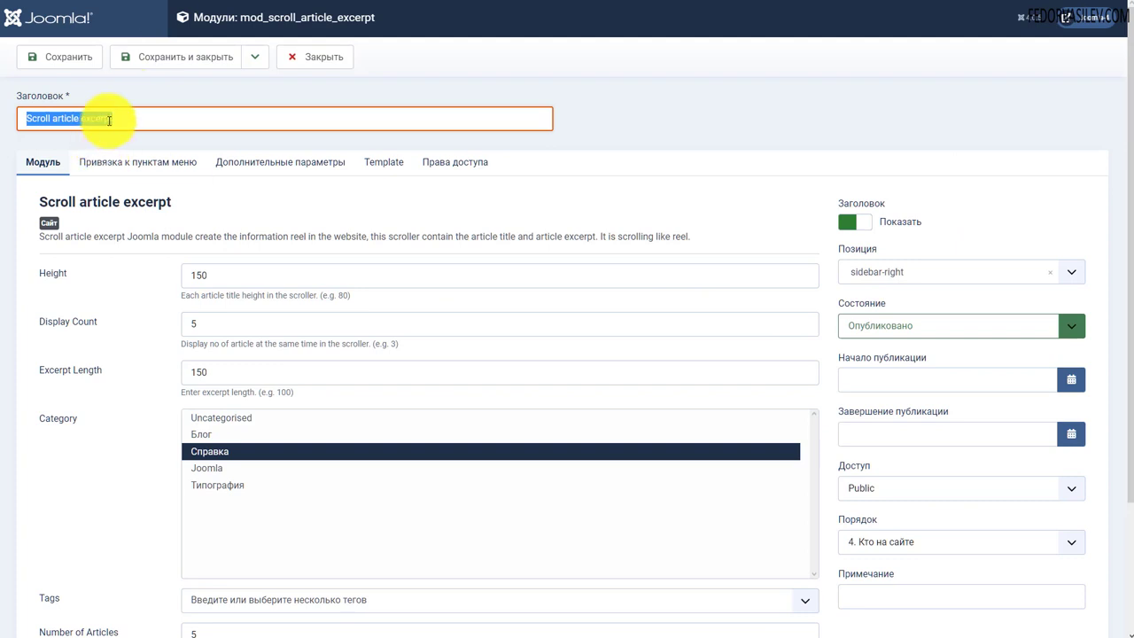
pyautogui.moveTo(139, 117); pyautogui.dragTo(3, 113)
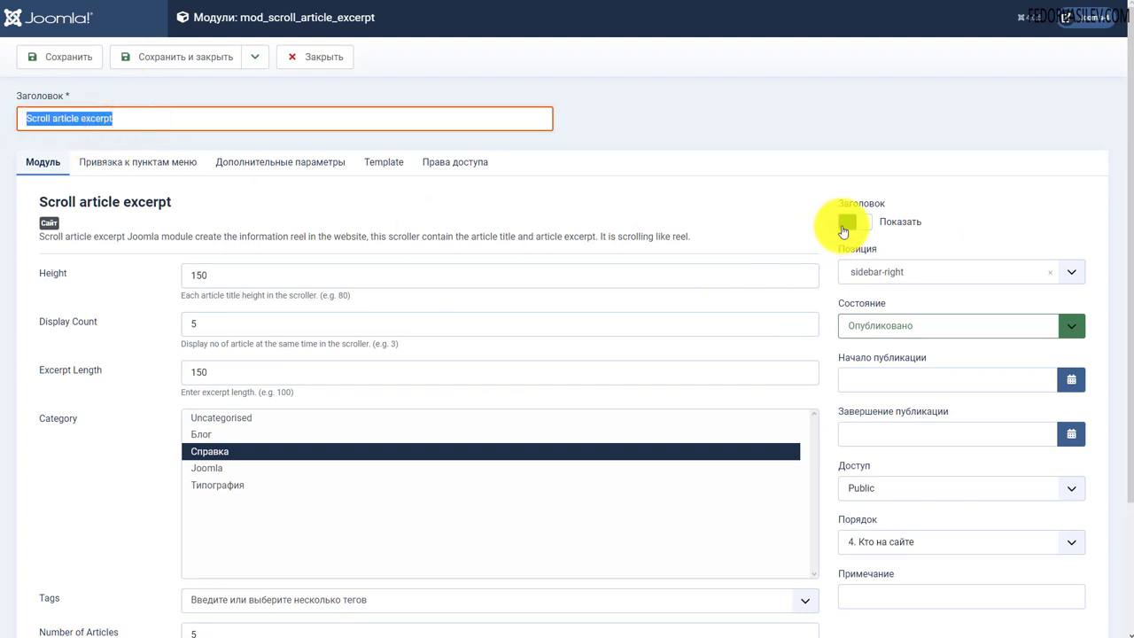
pyautogui.click(847, 223)
pyautogui.click(59, 56)
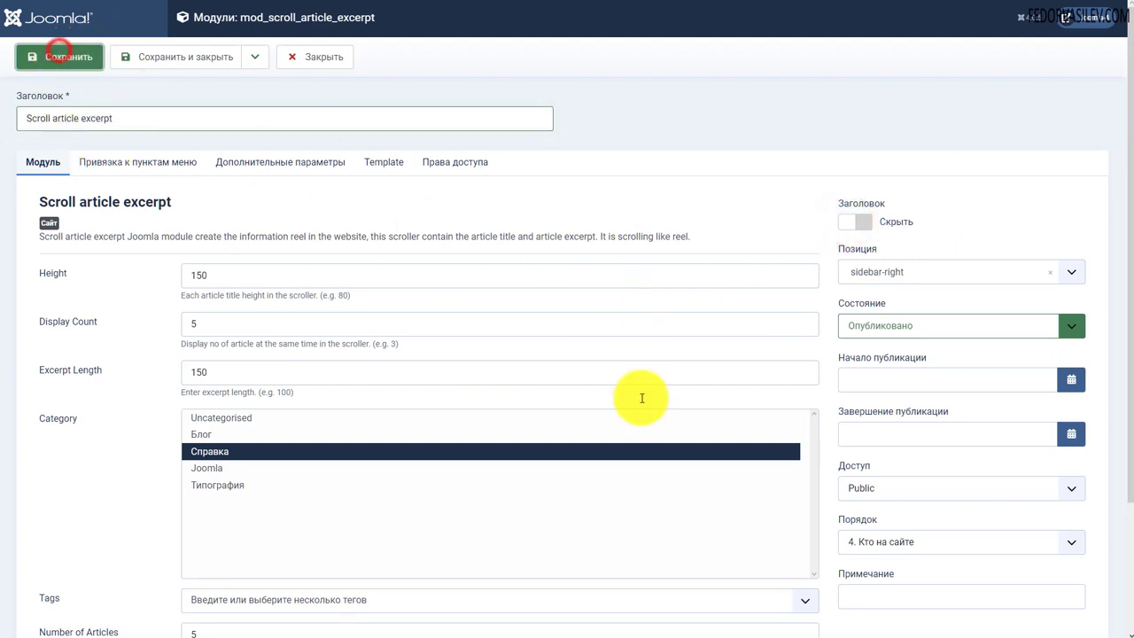
# Check on the public home page how the scroller is displayed with its title hidden
pyautogui.hotkey('ctrl', 'Tab')
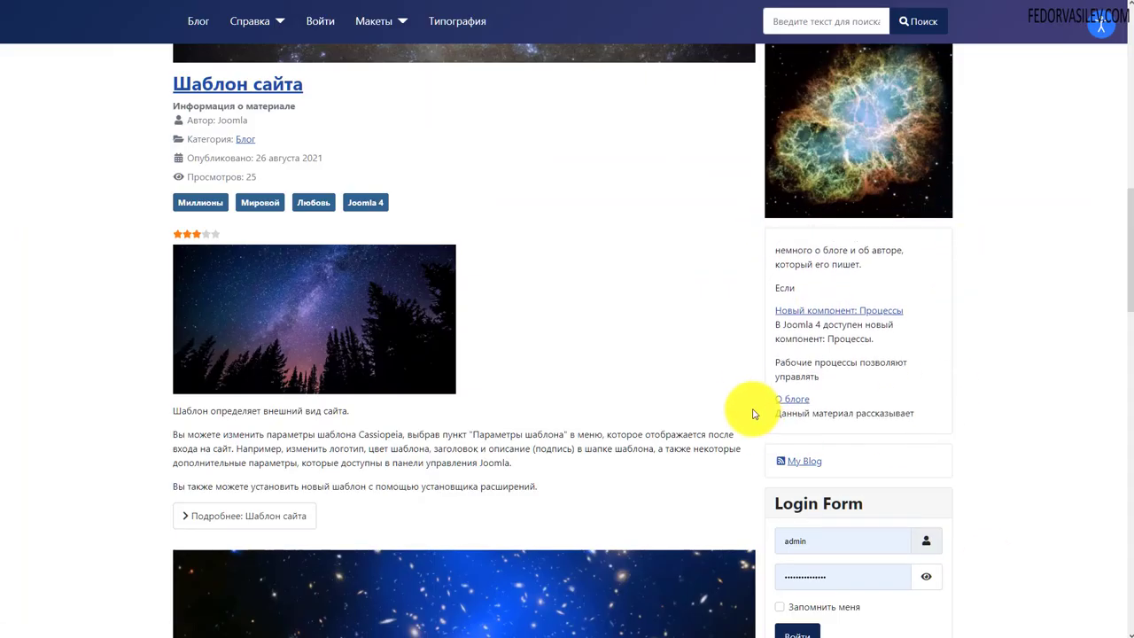
pyautogui.scroll(5, 451, 404)
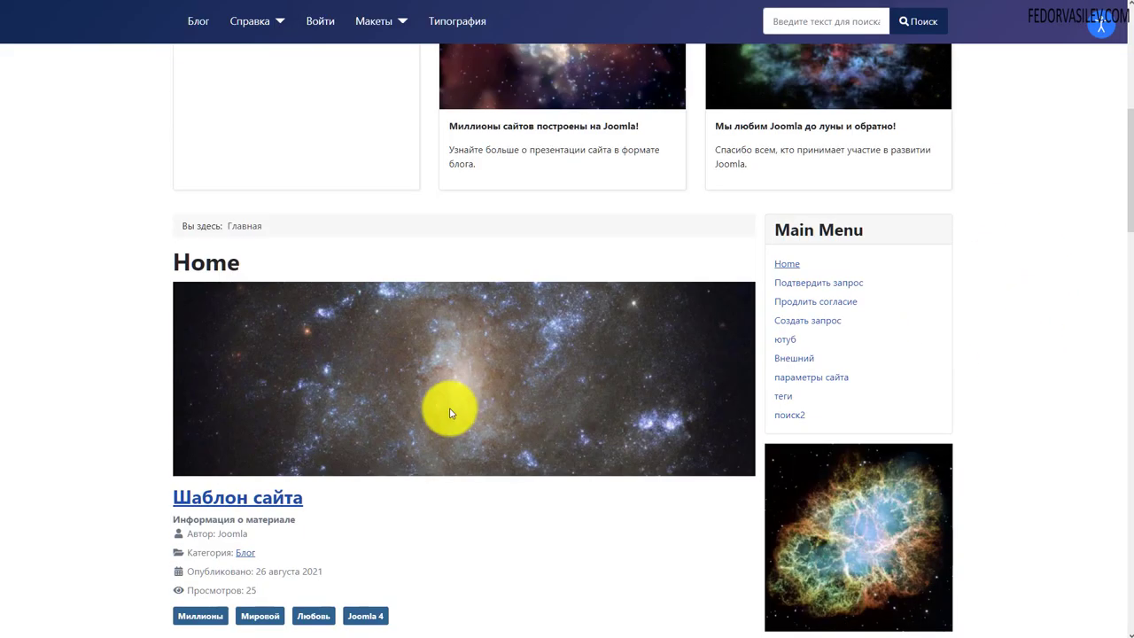
pyautogui.scroll(-3, 528, 253)
pyautogui.scroll(-1, 528, 253)
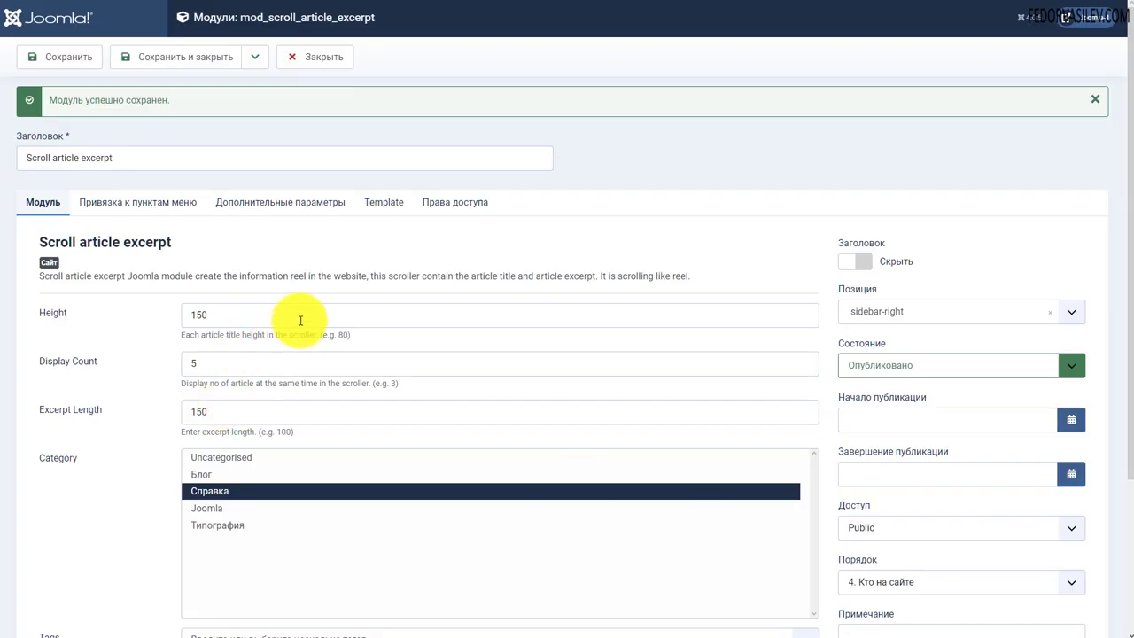
# Open the module's menu assignment and set it to "На всех страницах"
pyautogui.scroll(-3, 326, 542)
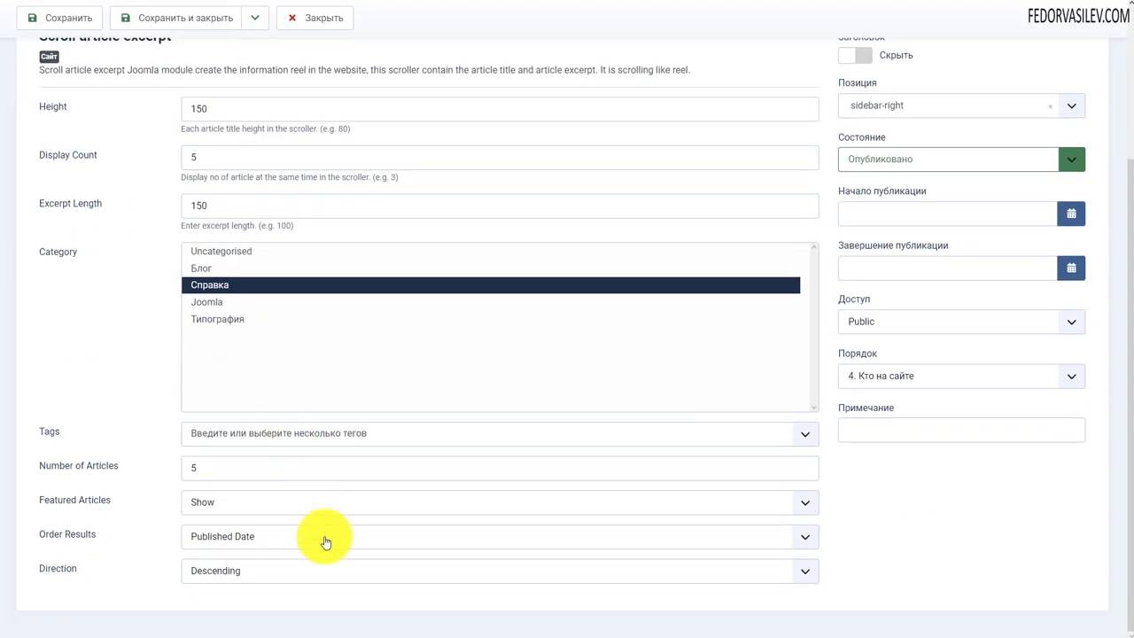
pyautogui.scroll(3, 326, 543)
pyautogui.click(152, 203)
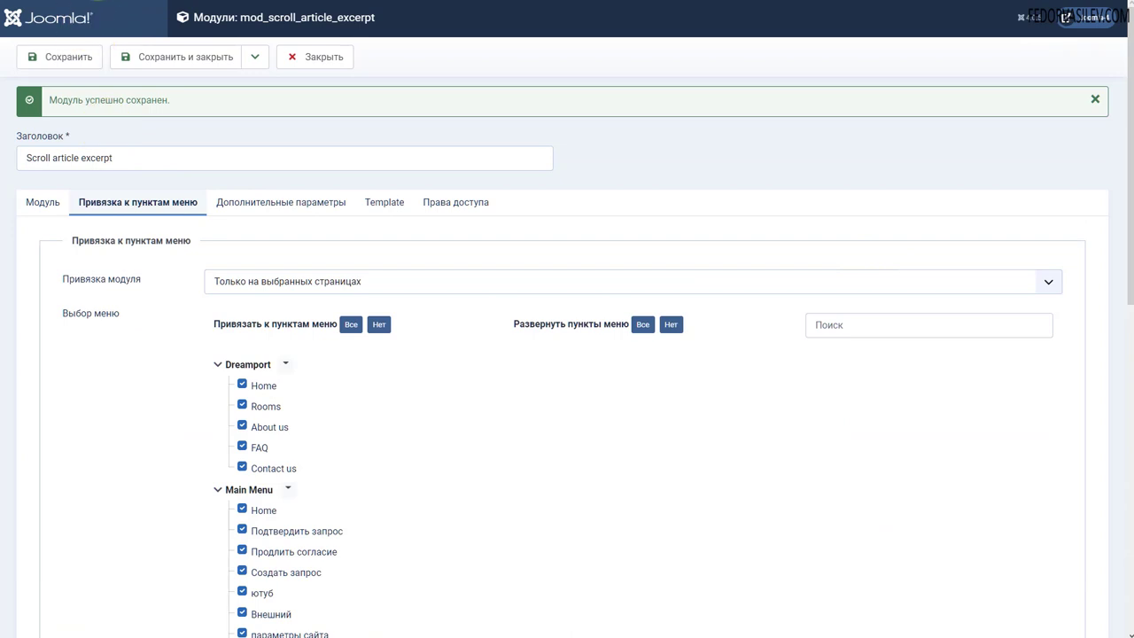
pyautogui.click(226, 283)
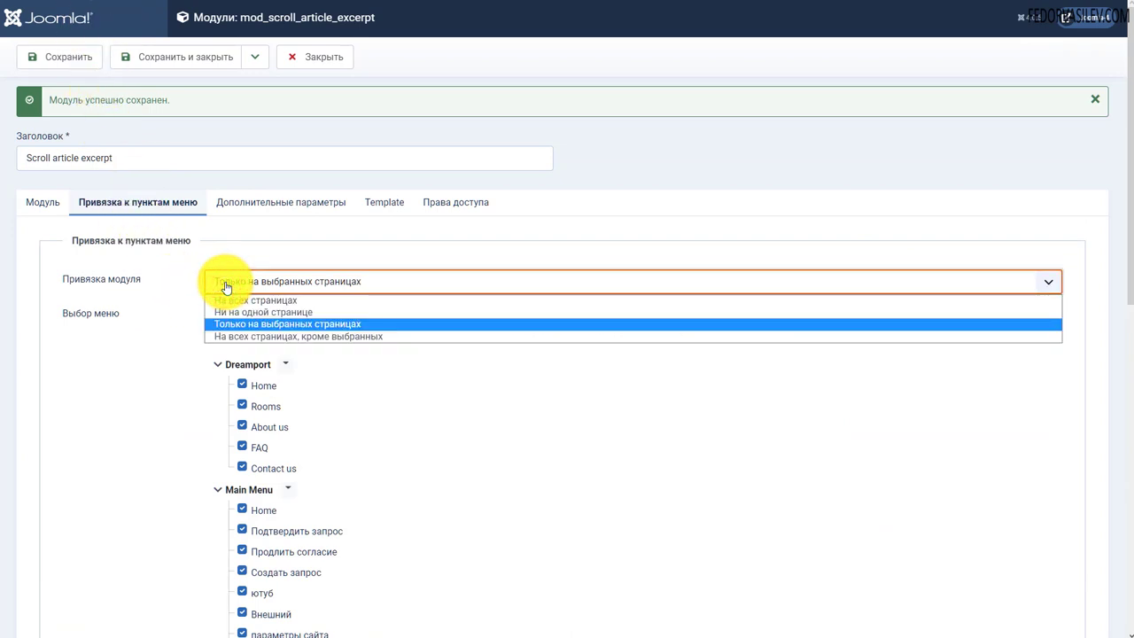
pyautogui.click(251, 300)
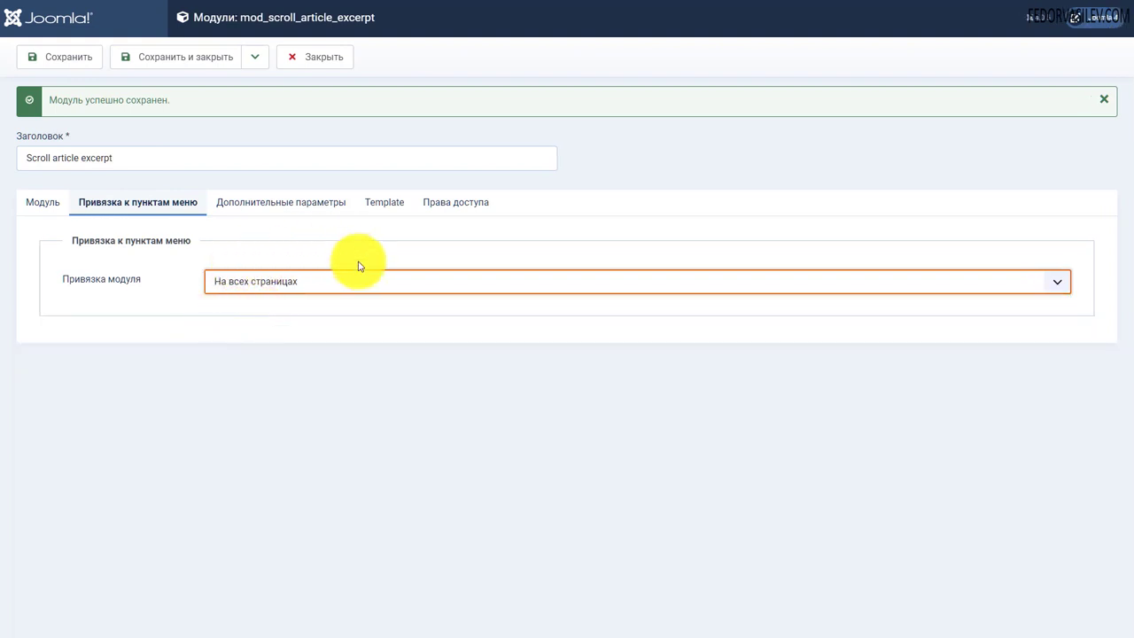
# Restrict the module to "Только на выбранных страницах" and exclude the Main Menu items теги and поиск2
pyautogui.click(319, 284)
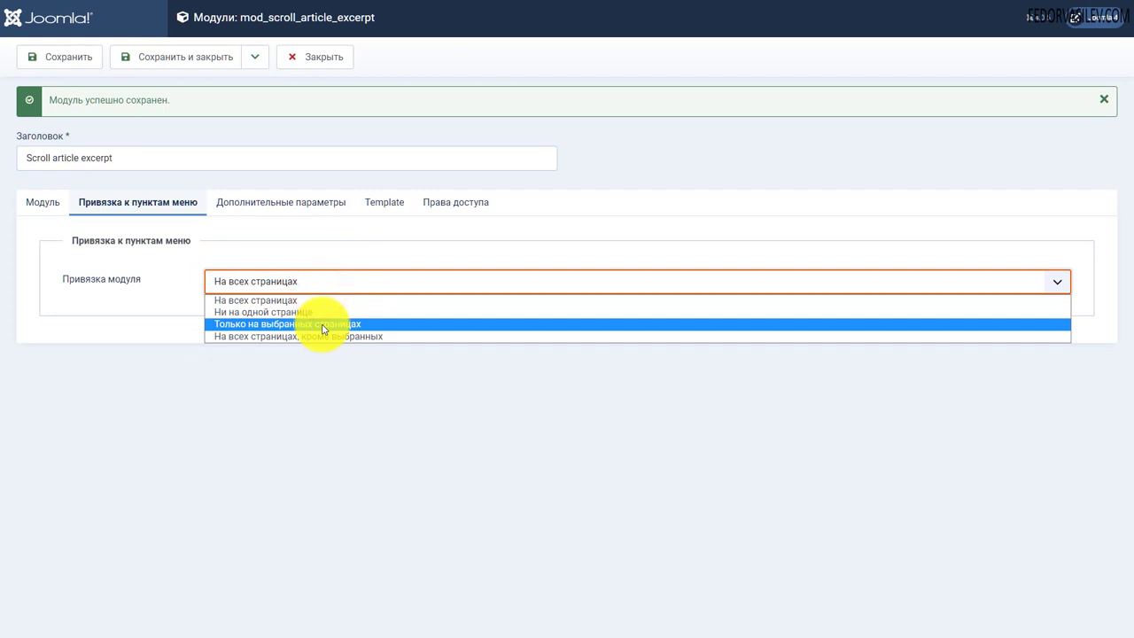
pyautogui.click(276, 323)
pyautogui.scroll(-2, 186, 350)
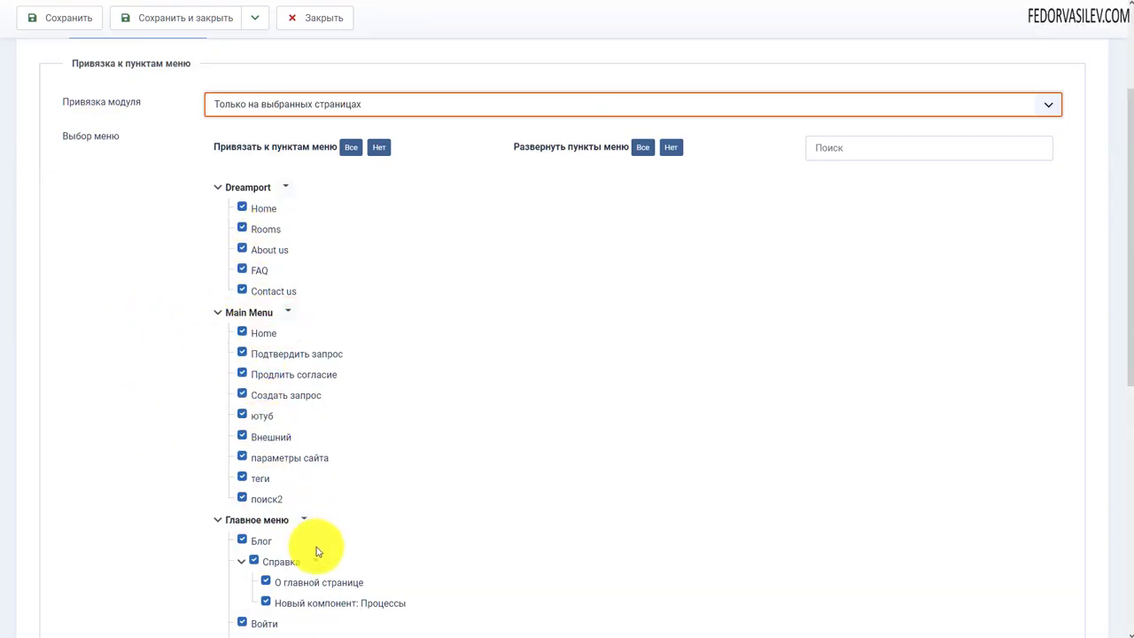
pyautogui.scroll(-2, 230, 293)
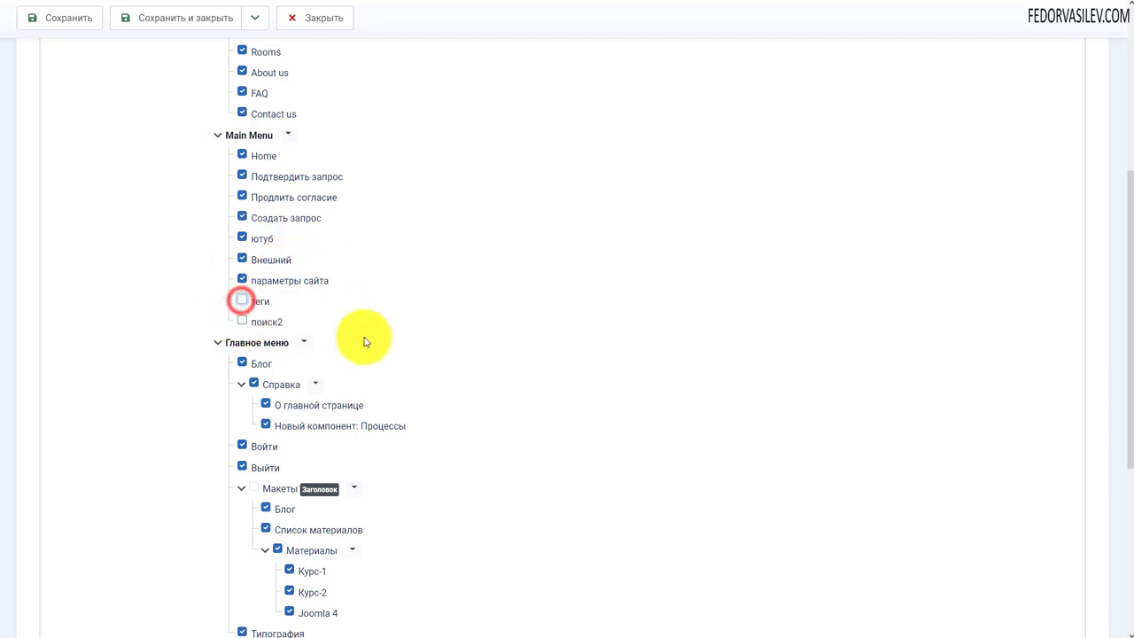
pyautogui.scroll(3, 240, 316)
# Switch the module assignment back to "На всех страницах"
pyautogui.click(243, 166)
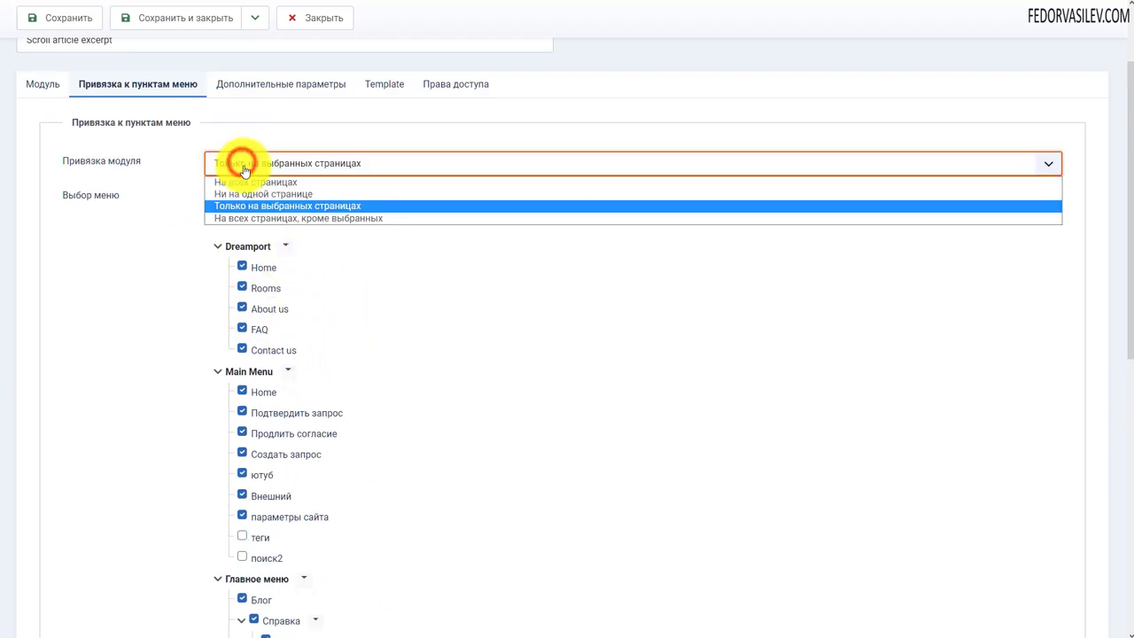
pyautogui.click(254, 181)
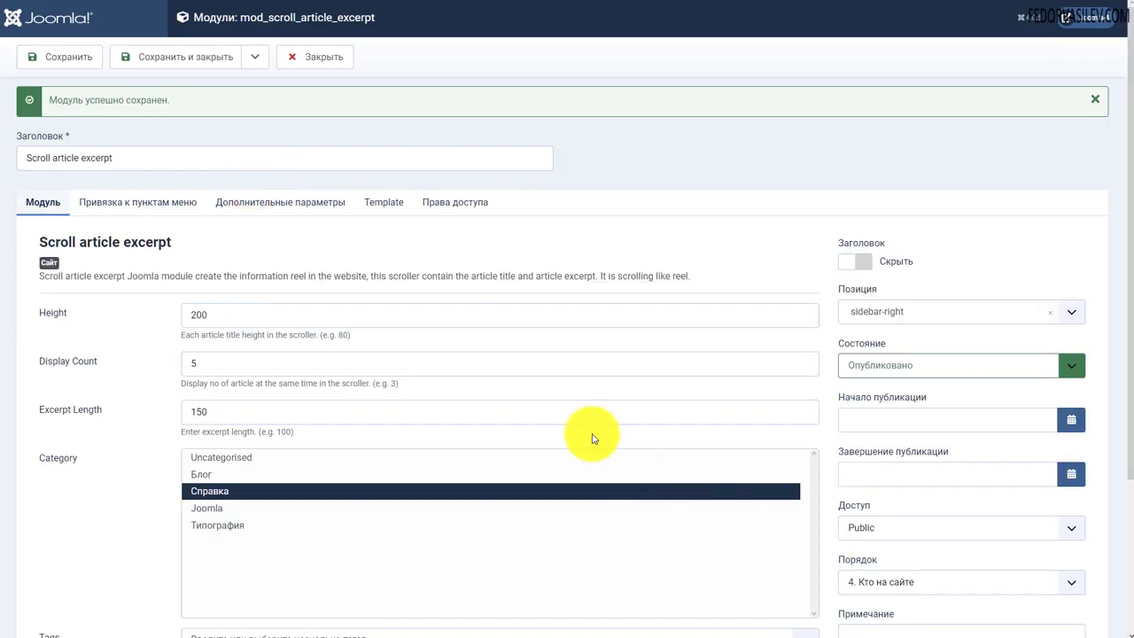
# Examine the hint for the Height setting and the spacing between articles in the scroller on the home page
pyautogui.moveTo(336, 334); pyautogui.dragTo(188, 337)
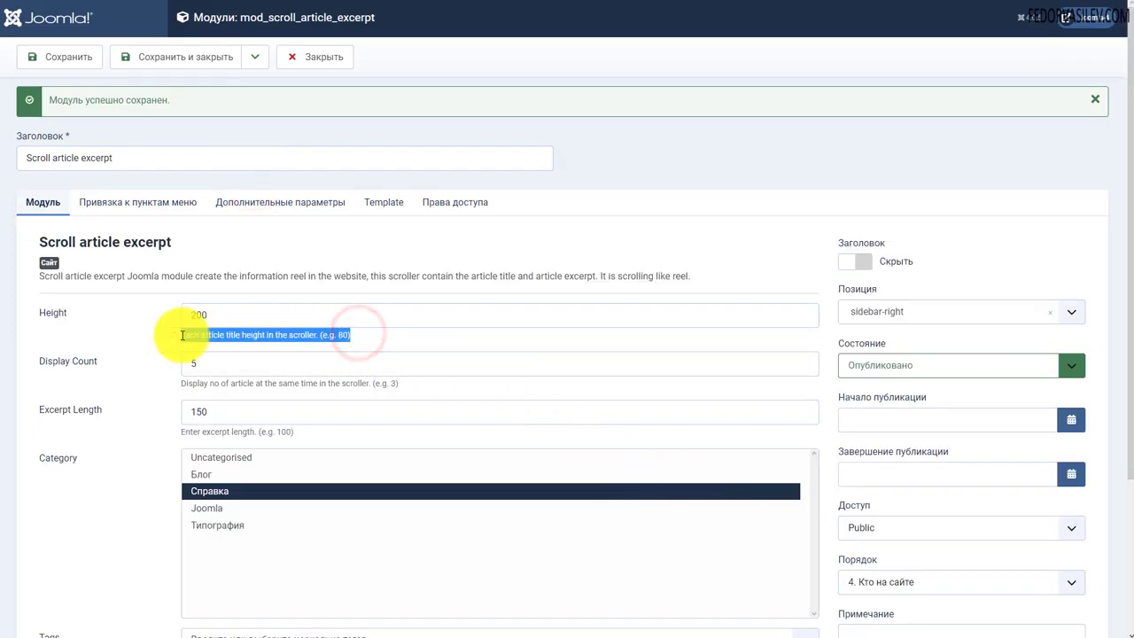
pyautogui.click(138, 334)
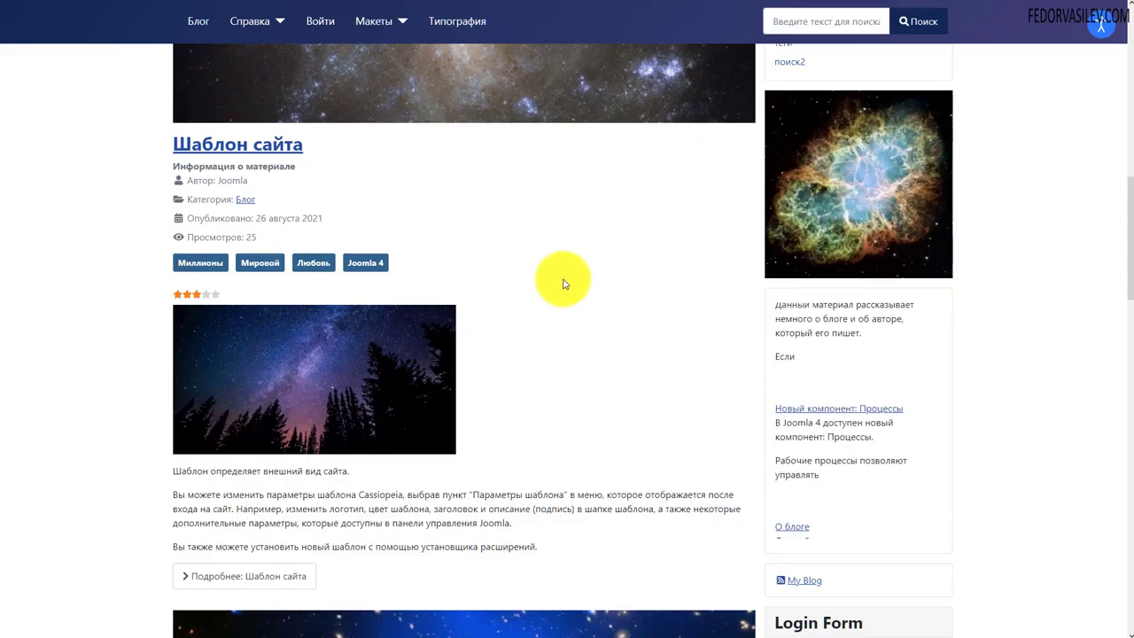
pyautogui.scroll(-1, 561, 281)
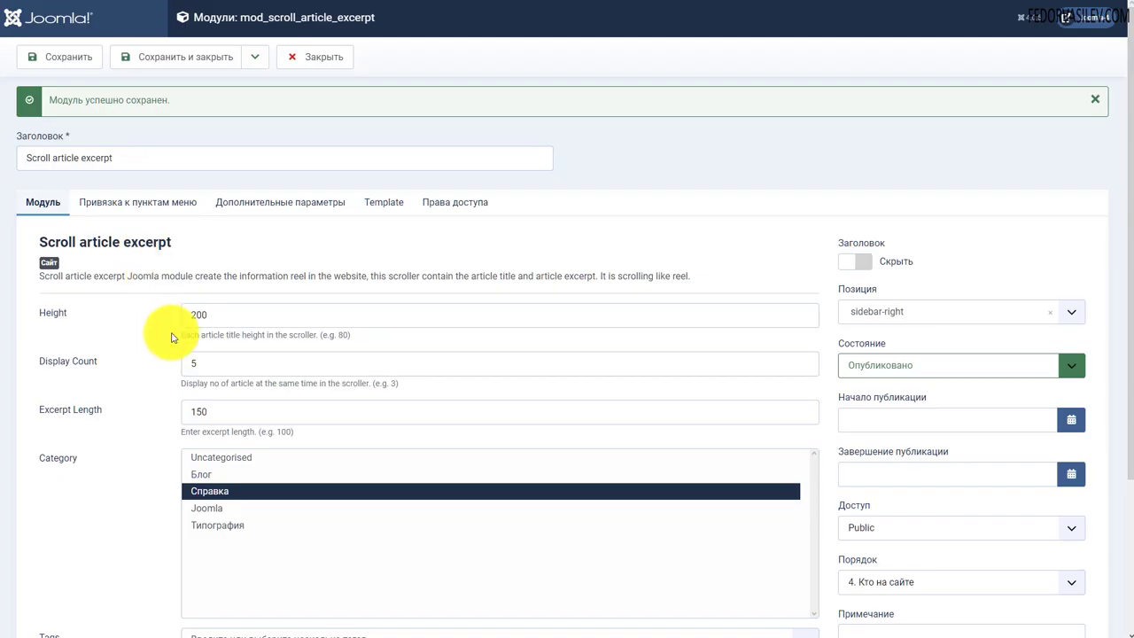
# Set the module's Height to 150 and save the module
pyautogui.doubleClick(216, 315)
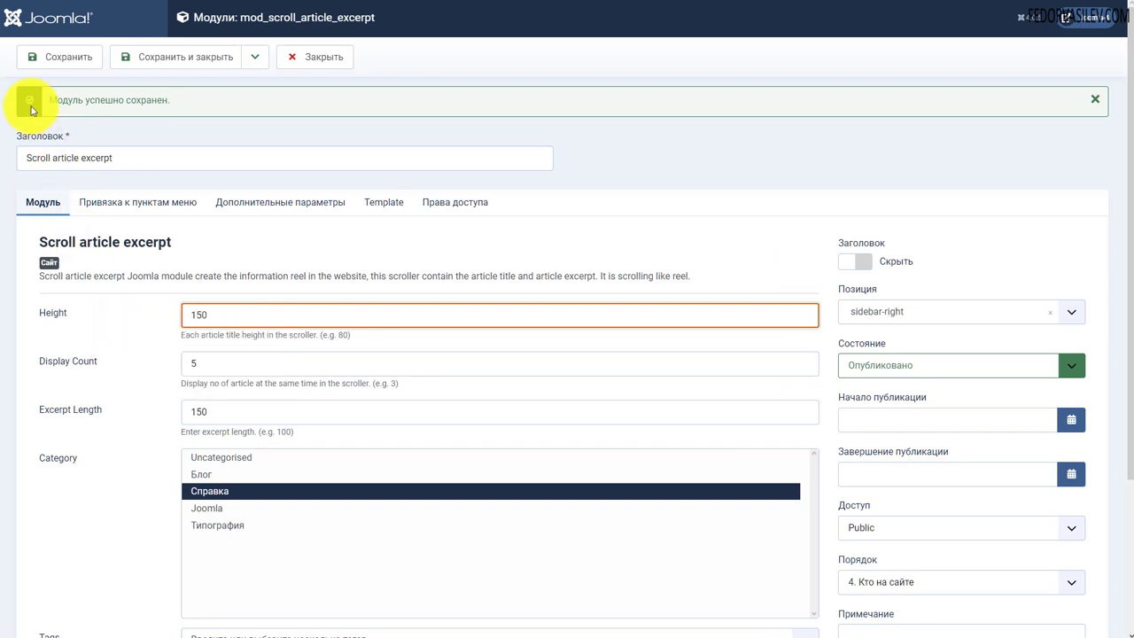
pyautogui.click(46, 56)
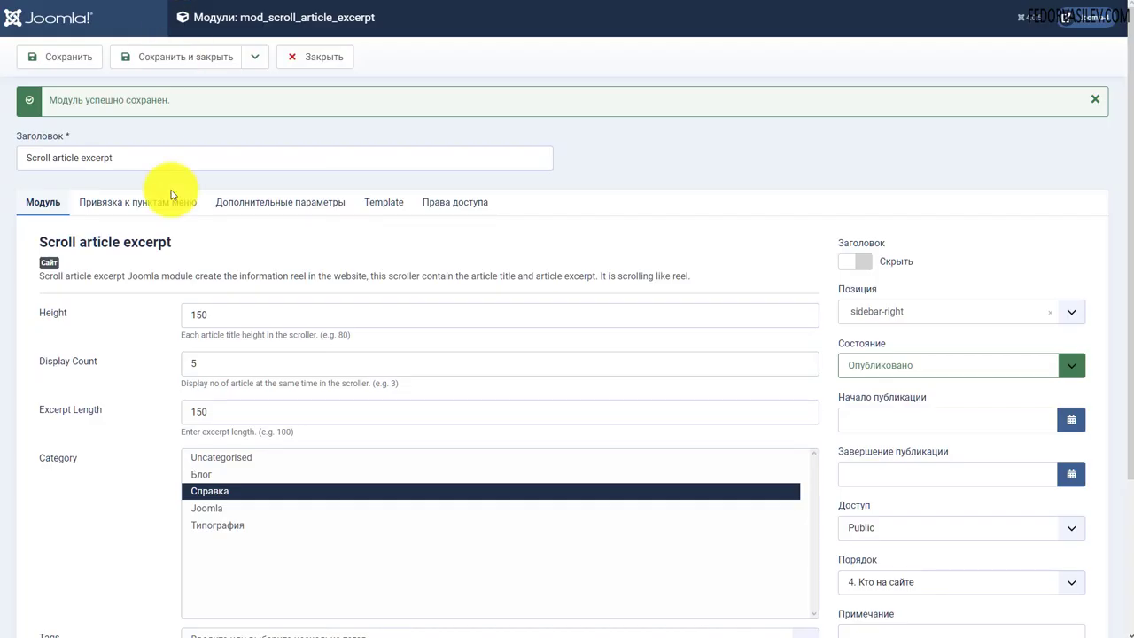
# Examine the Display Count setting's hint and compare it with the articles shown at once in the scroller on the site
pyautogui.scroll(-3, 174, 189)
pyautogui.doubleClick(219, 138)
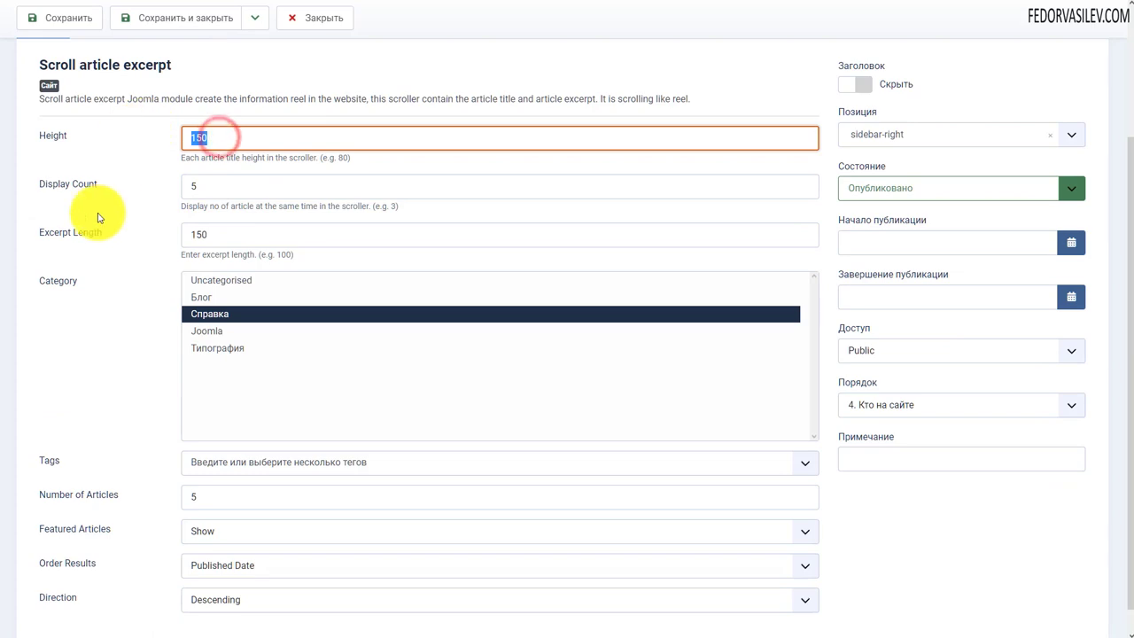
pyautogui.scroll(1, 266, 372)
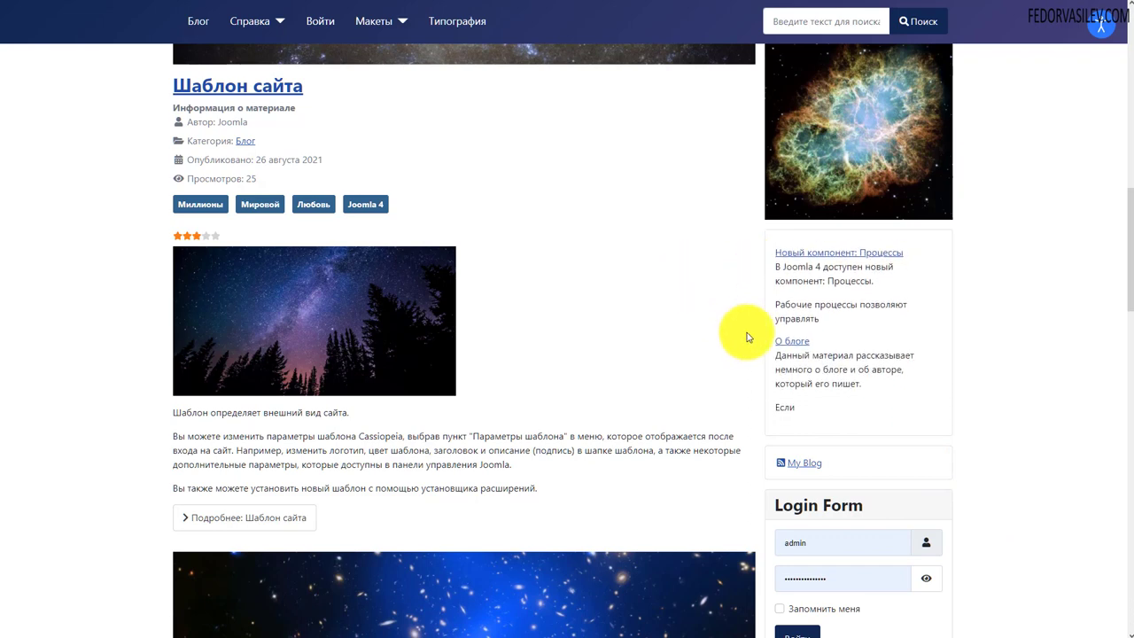
pyautogui.click(221, 0)
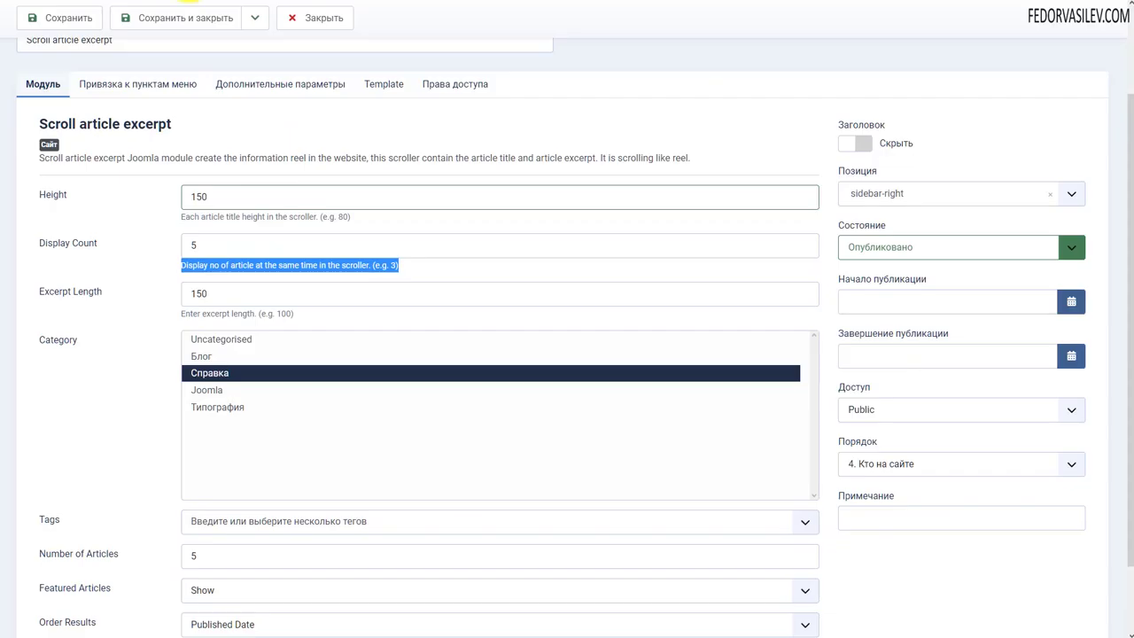
pyautogui.click(139, 270)
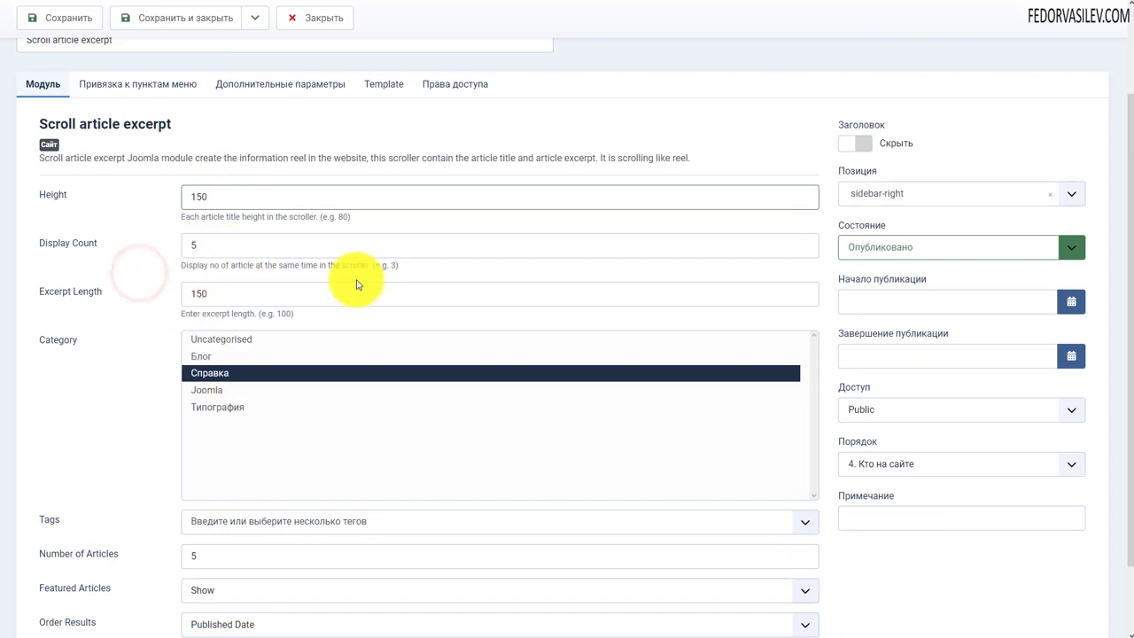
pyautogui.moveTo(401, 264); pyautogui.dragTo(248, 265)
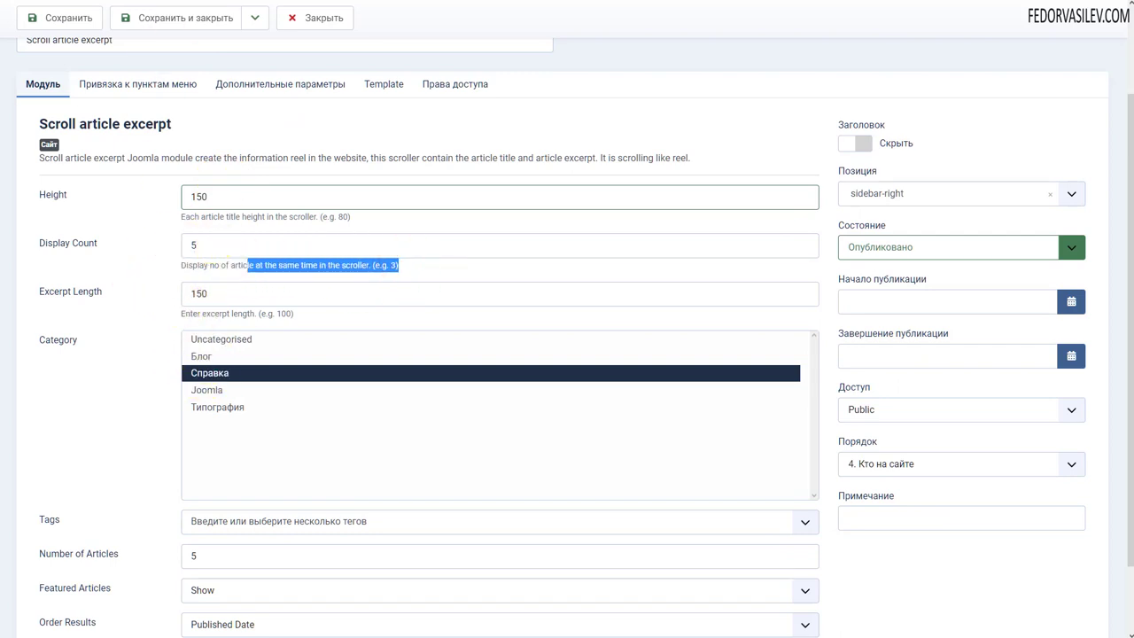
pyautogui.hotkey('ctrl', 'Tab')
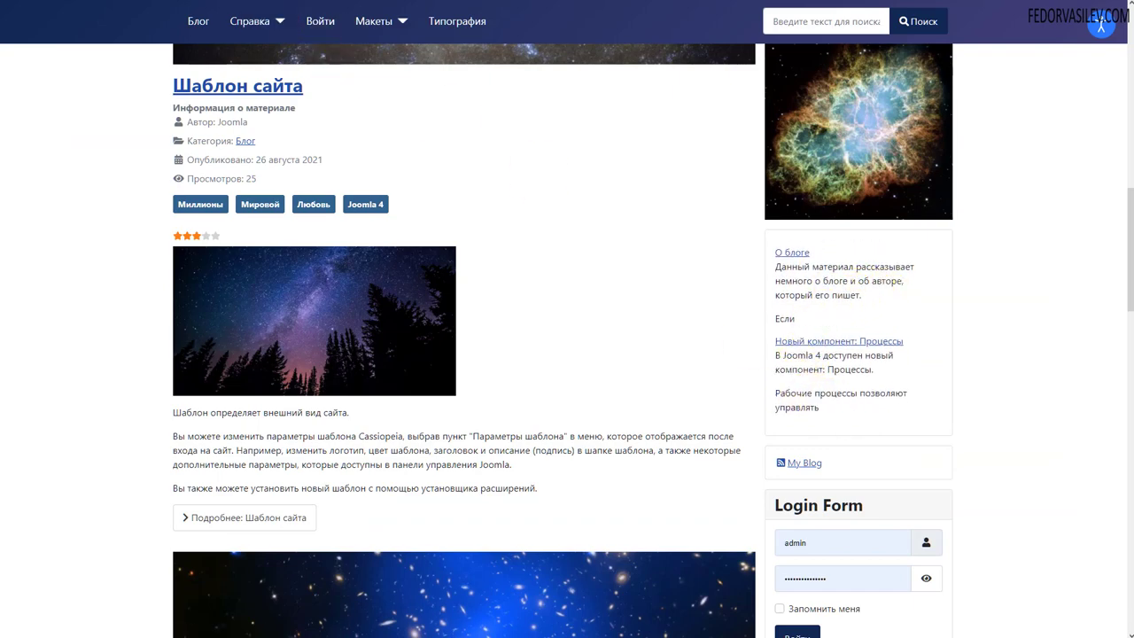
pyautogui.hotkey('ctrl', 'shift', 'Tab')
# Enter 5 as the module's Display Count
pyautogui.click(204, 251)
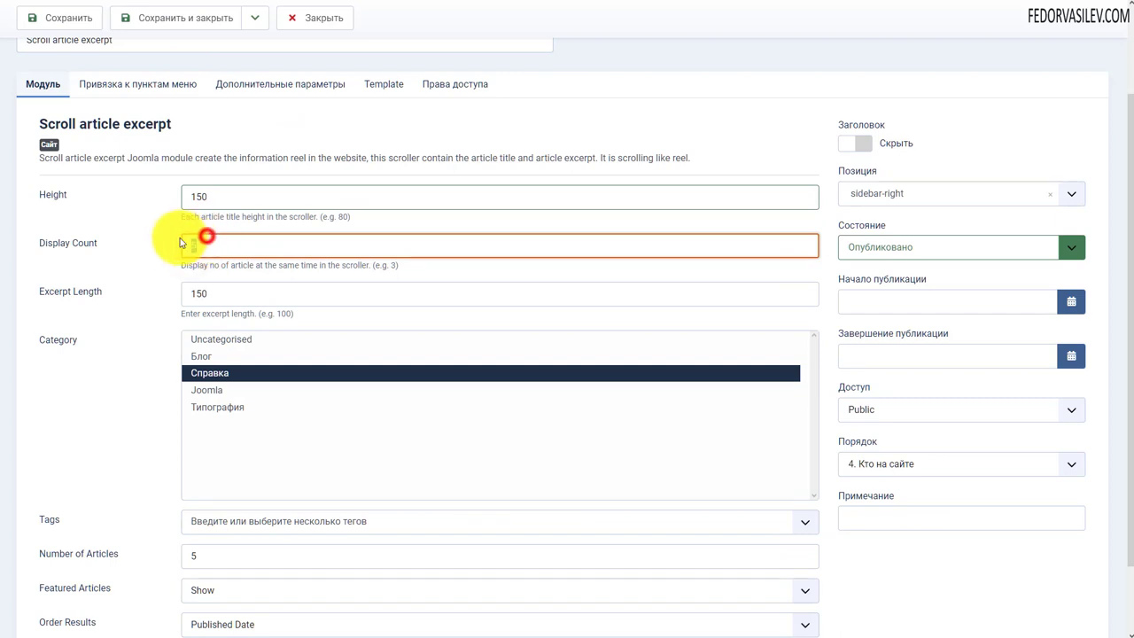
pyautogui.write('5')
pyautogui.click(975, 558)
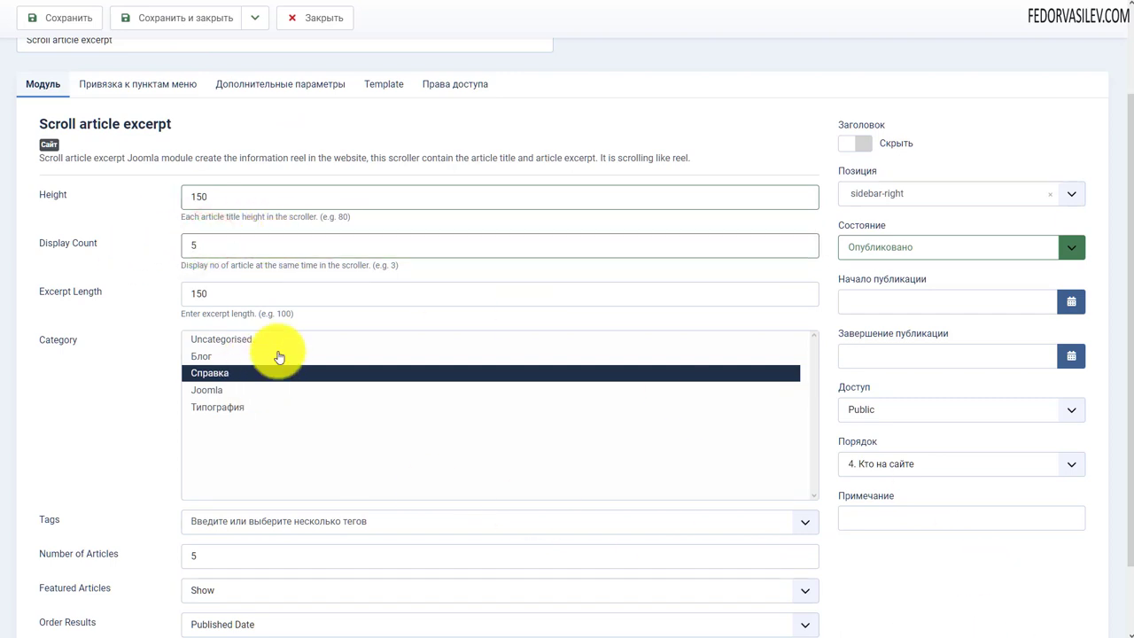
# Set the Excerpt Length to 100, save the module and check the excerpt texts in the scroller on the site
pyautogui.moveTo(296, 312); pyautogui.dragTo(200, 316)
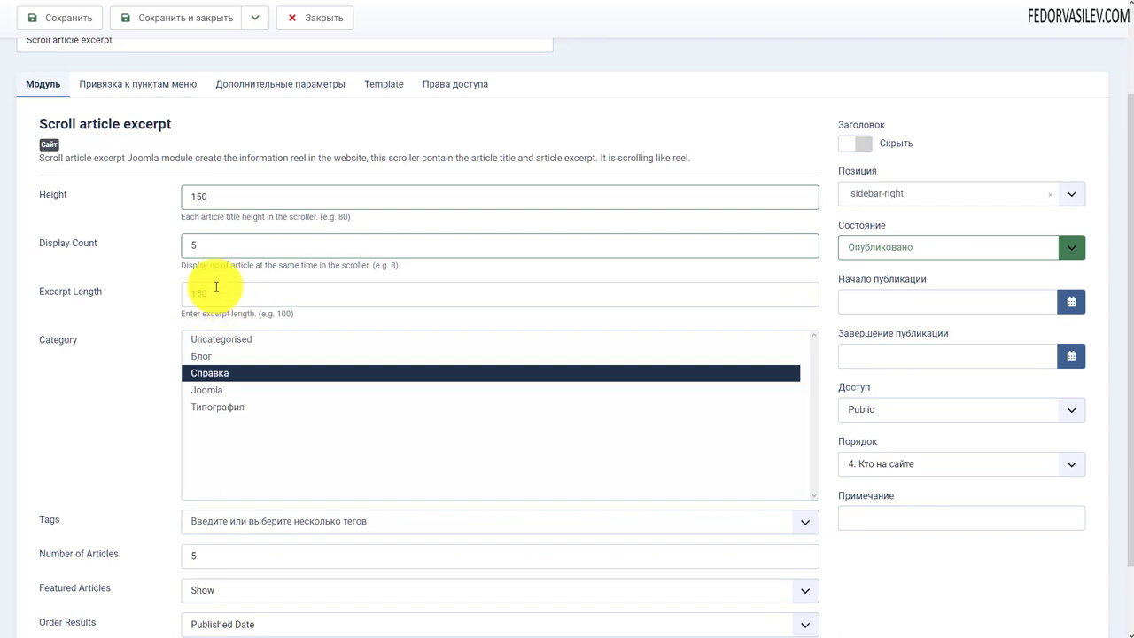
pyautogui.click(210, 294)
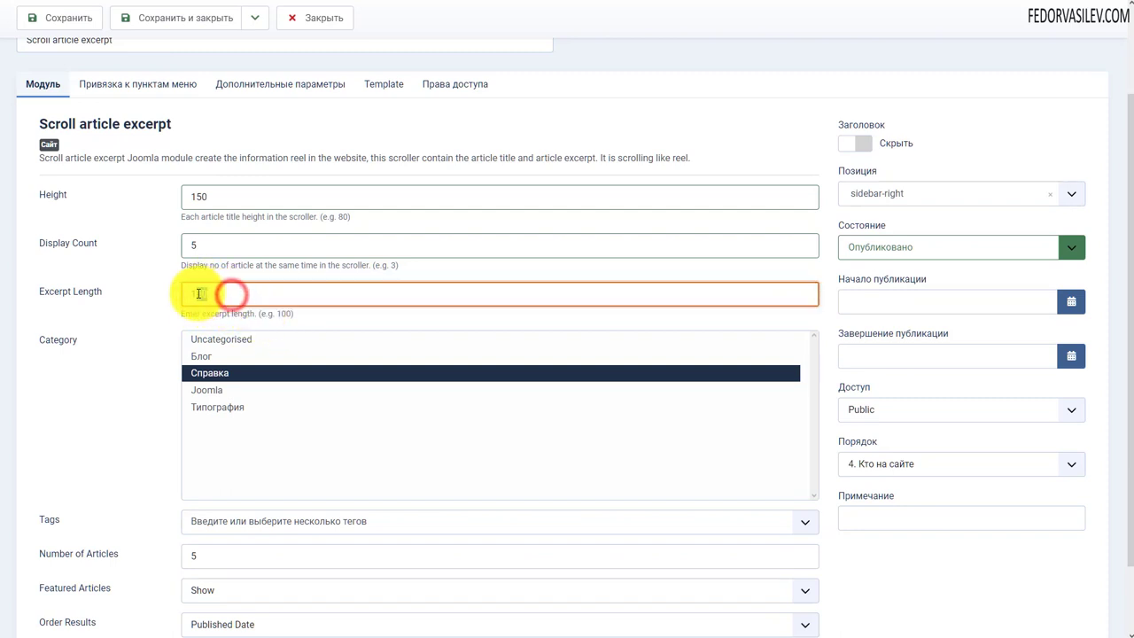
pyautogui.moveTo(196, 294); pyautogui.dragTo(228, 364)
pyautogui.write('100')
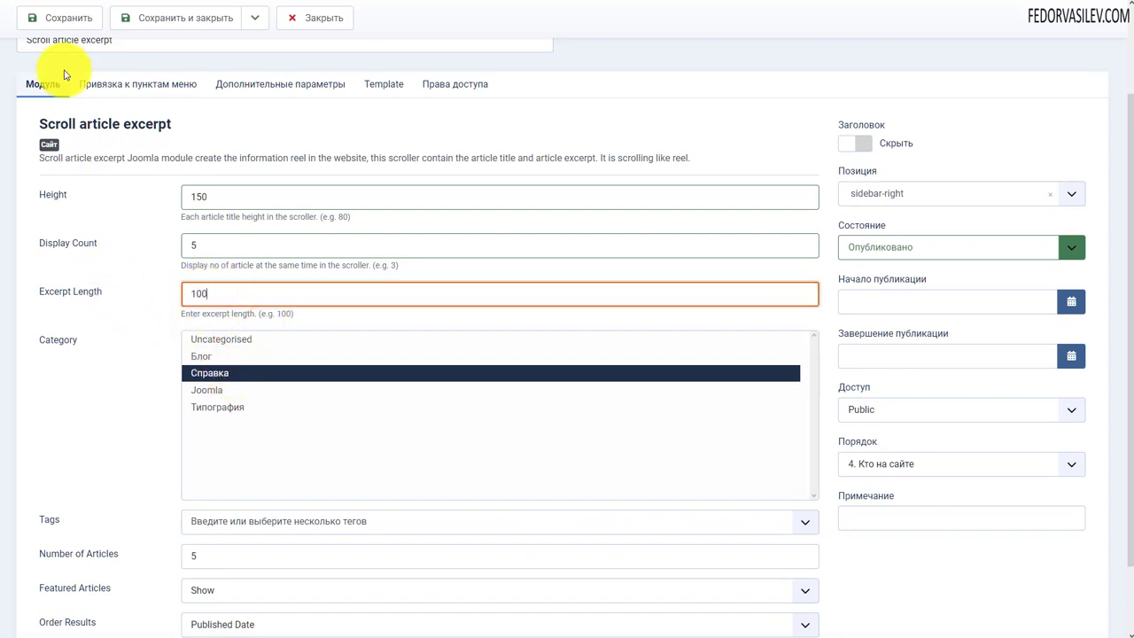
pyautogui.click(75, 15)
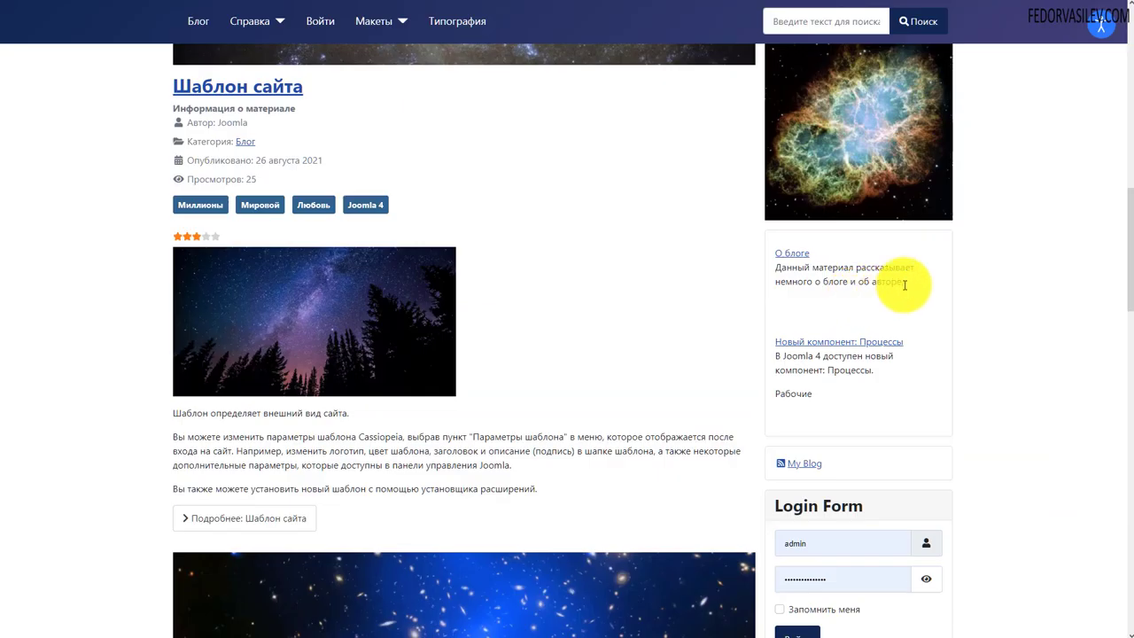
pyautogui.moveTo(905, 284); pyautogui.dragTo(774, 267)
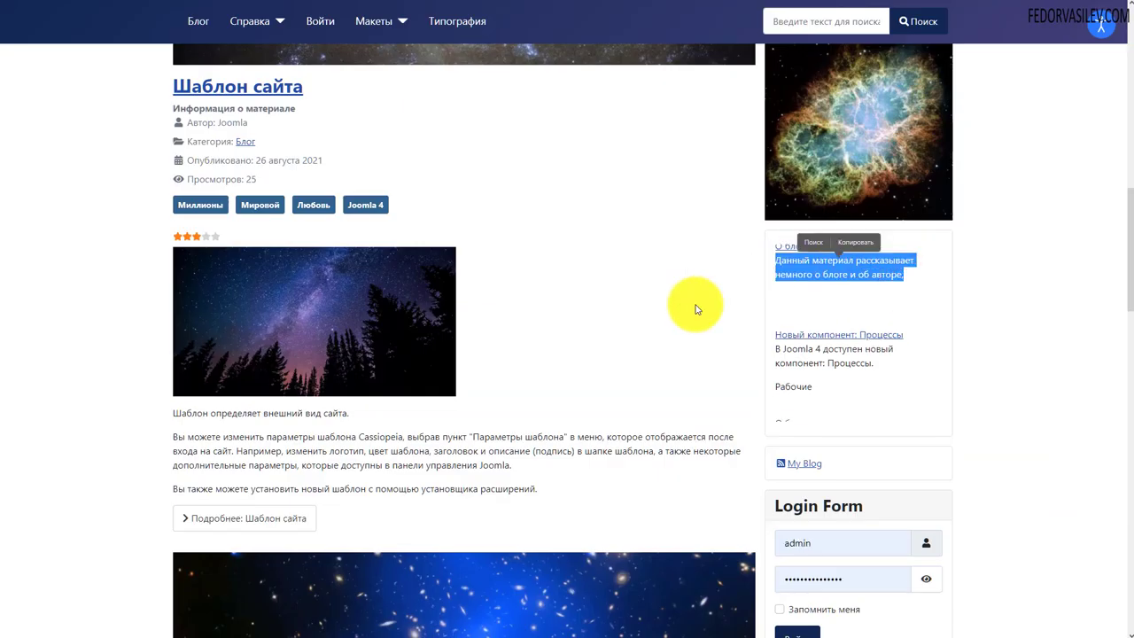
pyautogui.moveTo(877, 328); pyautogui.dragTo(788, 304)
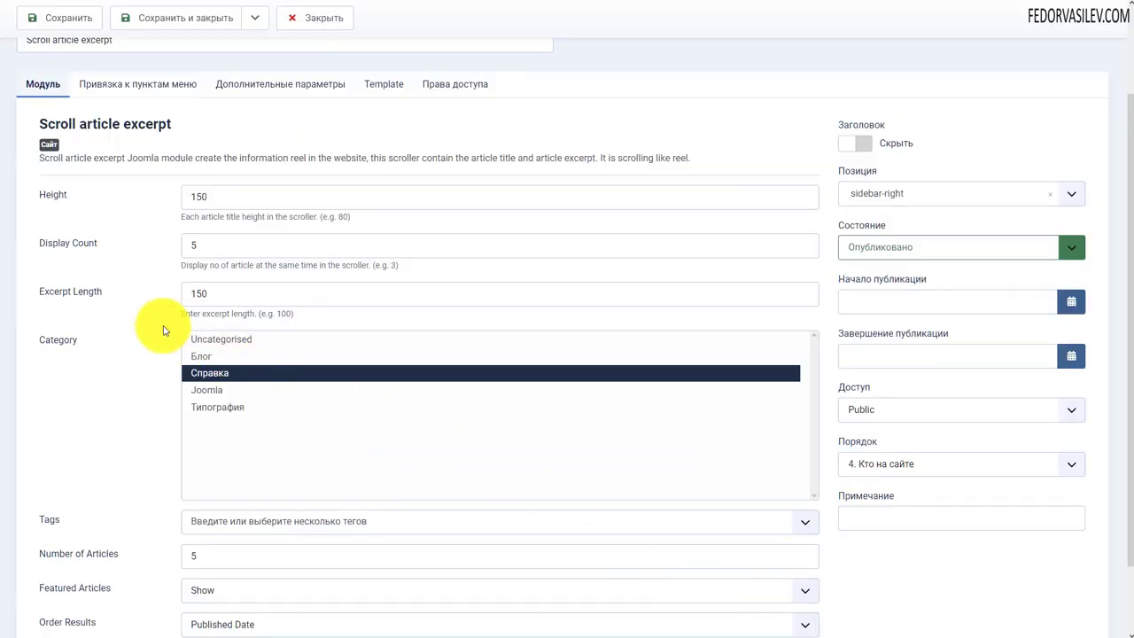
# Try selecting all five categories together: Uncategorised, Блог, Справка, Joomla and Типография
pyautogui.scroll(-1, 101, 304)
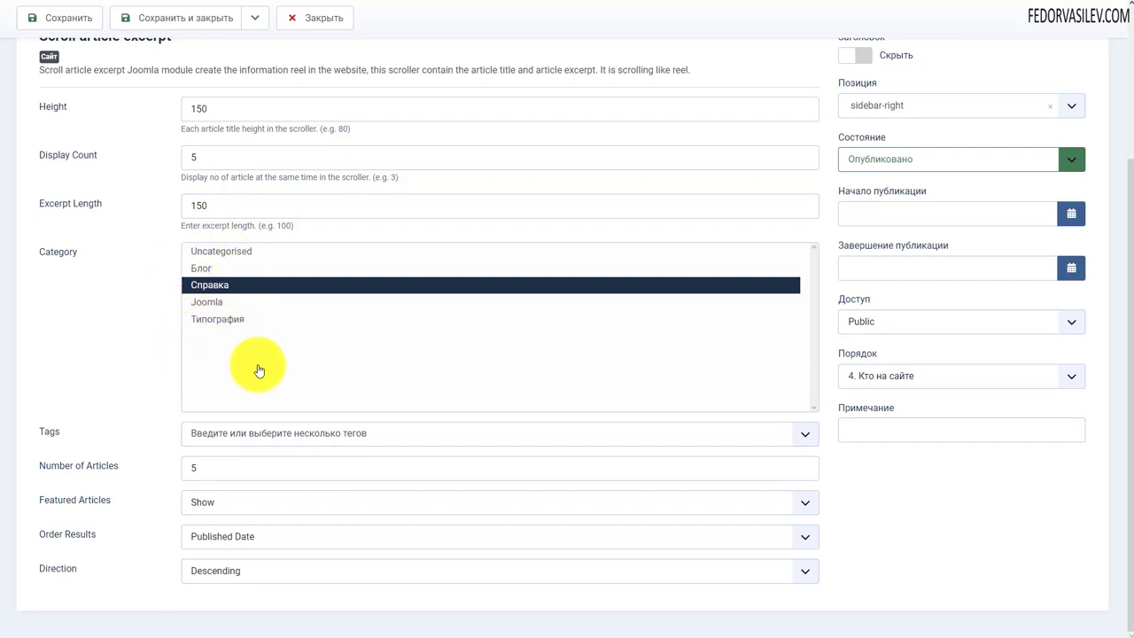
pyautogui.click(230, 321)
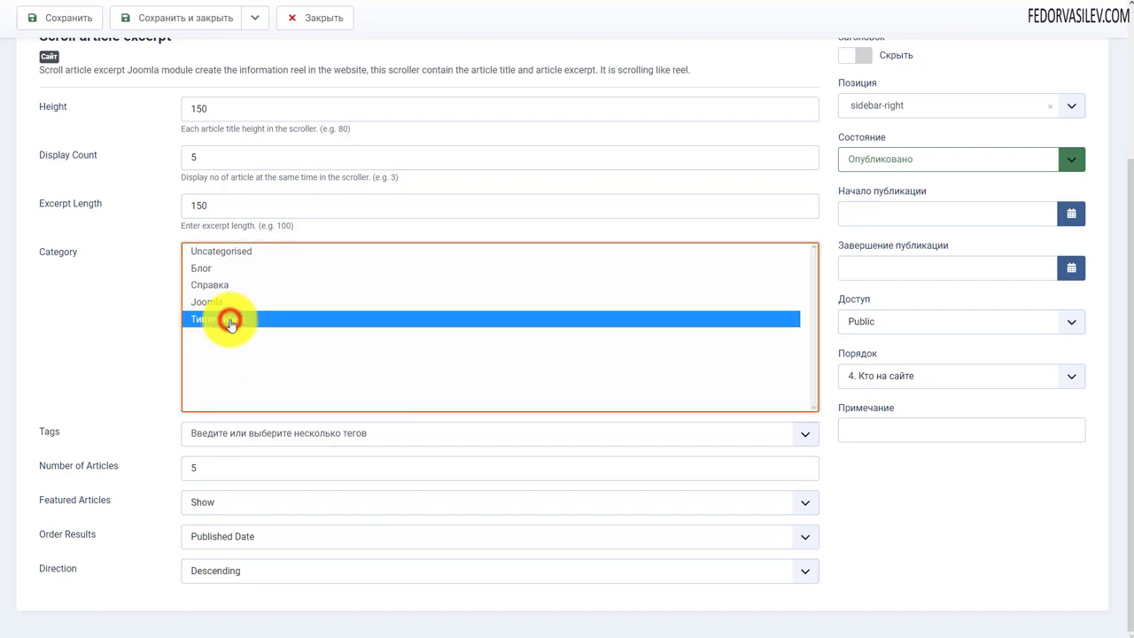
pyautogui.keyDown('ctrl'); pyautogui.click(209, 302); pyautogui.keyUp('ctrl')
pyautogui.keyDown('ctrl'); pyautogui.click(202, 267); pyautogui.keyUp('ctrl')
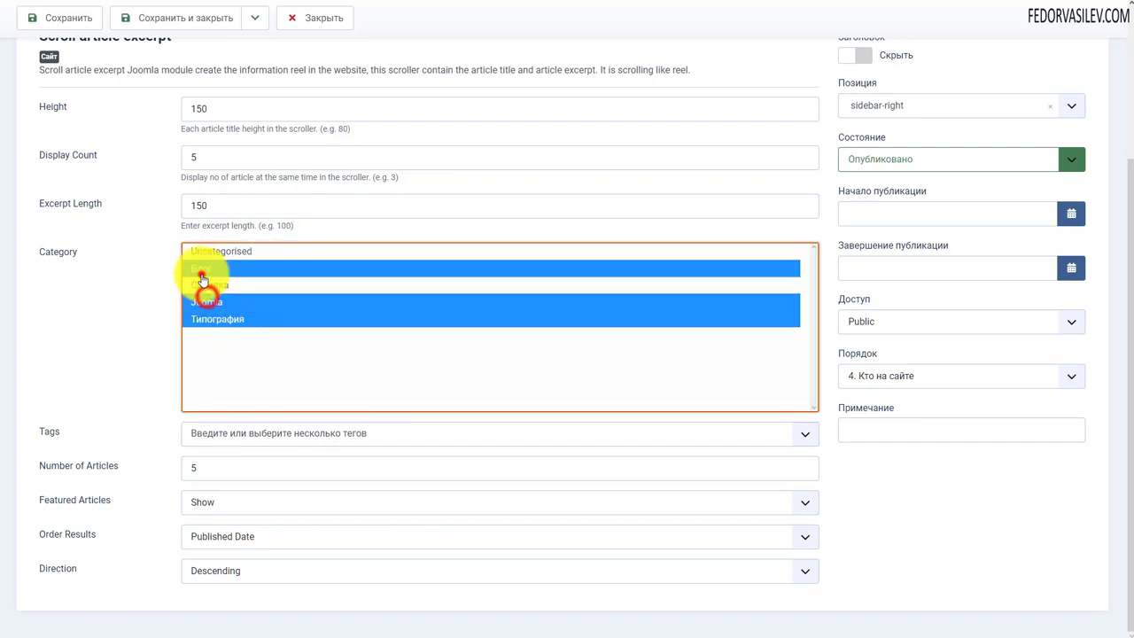
pyautogui.keyDown('ctrl'); pyautogui.click(206, 251); pyautogui.keyUp('ctrl')
pyautogui.keyDown('ctrl'); pyautogui.click(202, 267); pyautogui.keyUp('ctrl')
pyautogui.keyDown('ctrl'); pyautogui.click(209, 284); pyautogui.keyUp('ctrl')
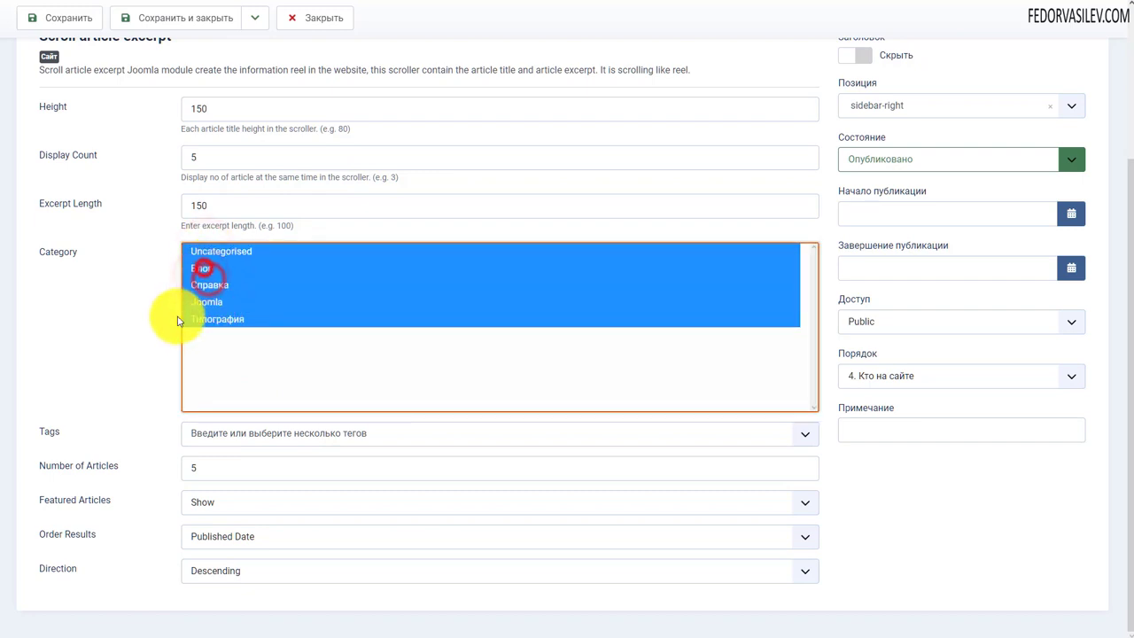
# Limit the module's Category selection to Блог only
pyautogui.click(209, 284)
pyautogui.click(202, 268)
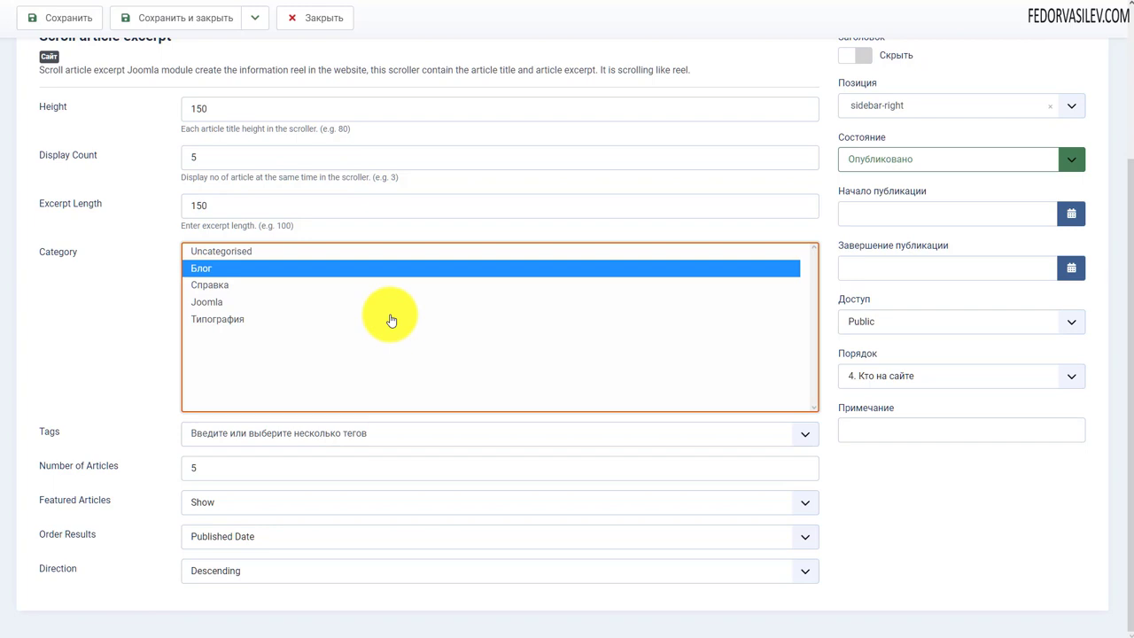
# Add the tags Joomla 4 and Мировой to the module's Tags filter and remove both again
pyautogui.click(232, 437)
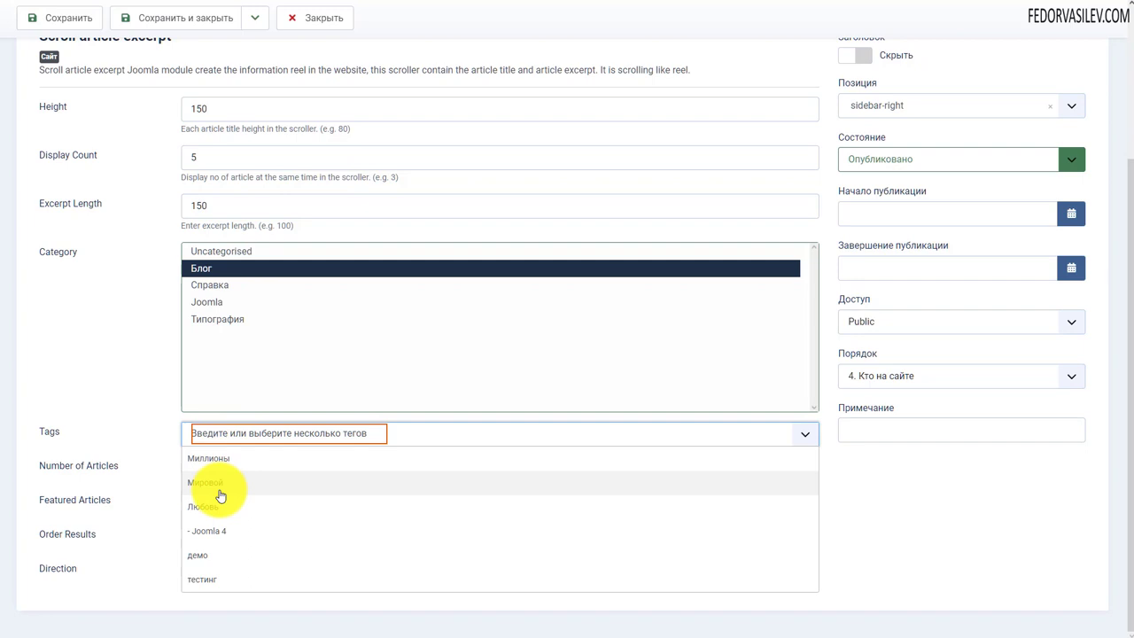
pyautogui.click(213, 536)
pyautogui.click(211, 483)
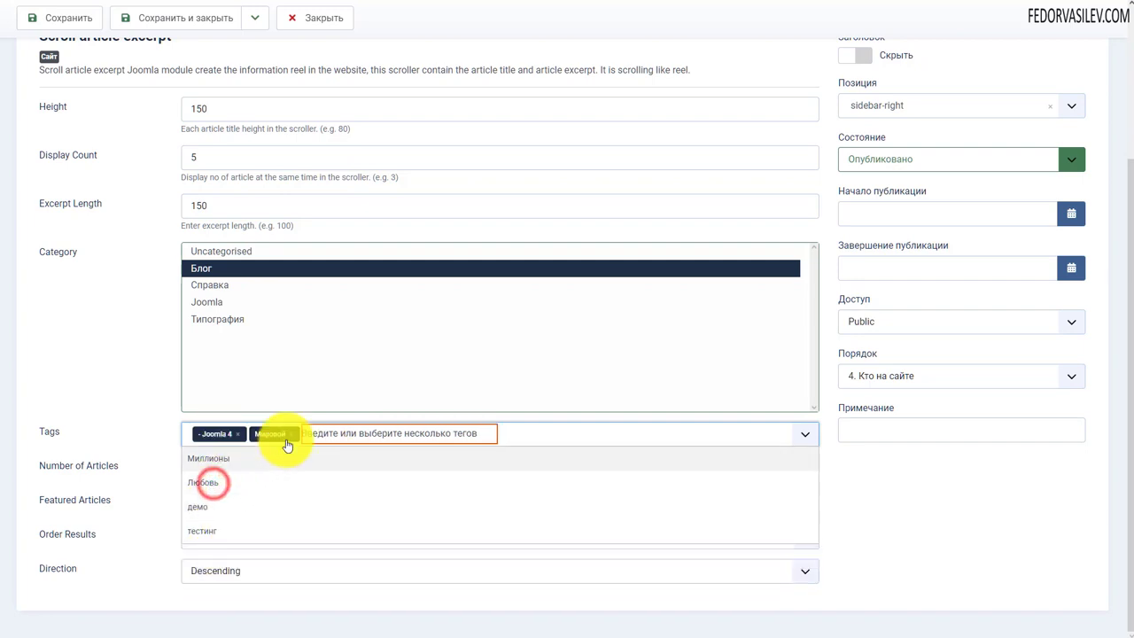
pyautogui.click(291, 435)
pyautogui.click(237, 434)
pyautogui.click(146, 408)
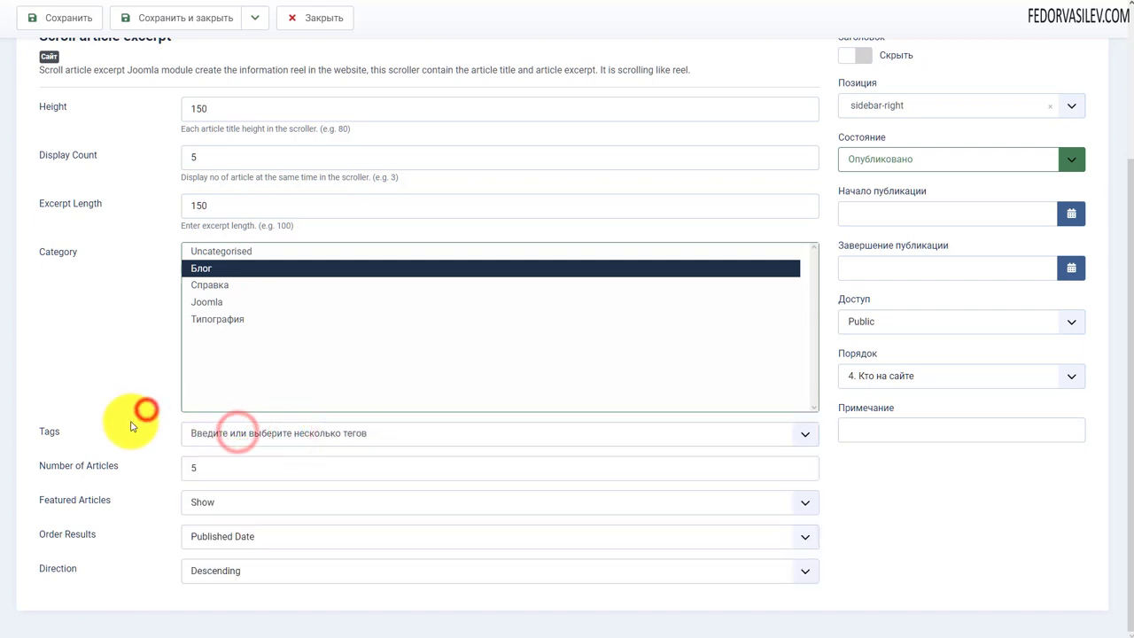
# Enter 5 as the Number of Articles for the scroller
pyautogui.moveTo(467, 514); pyautogui.dragTo(92, 500)
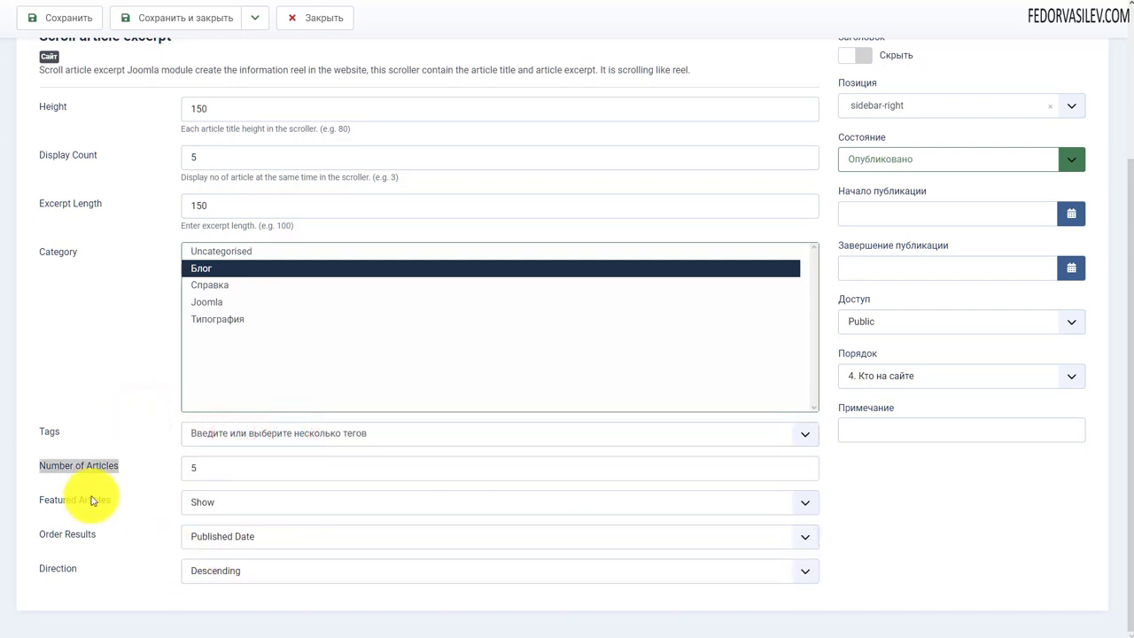
pyautogui.click(152, 465)
pyautogui.doubleClick(235, 467)
pyautogui.click(146, 474)
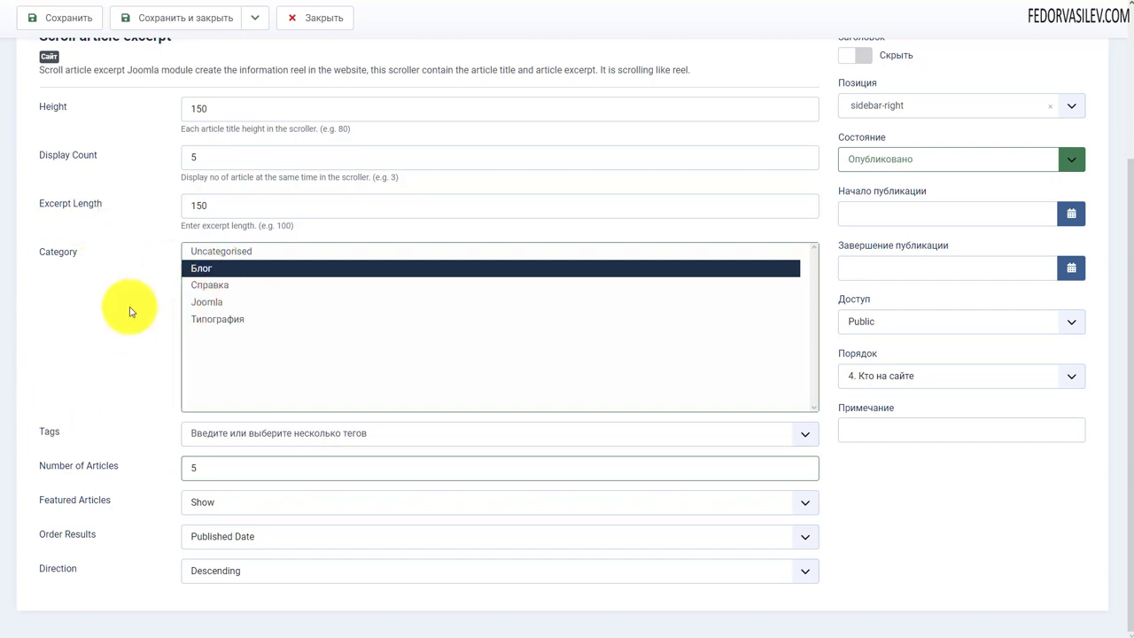
pyautogui.click(209, 470)
pyautogui.press('BackSpace')
pyautogui.write('5')
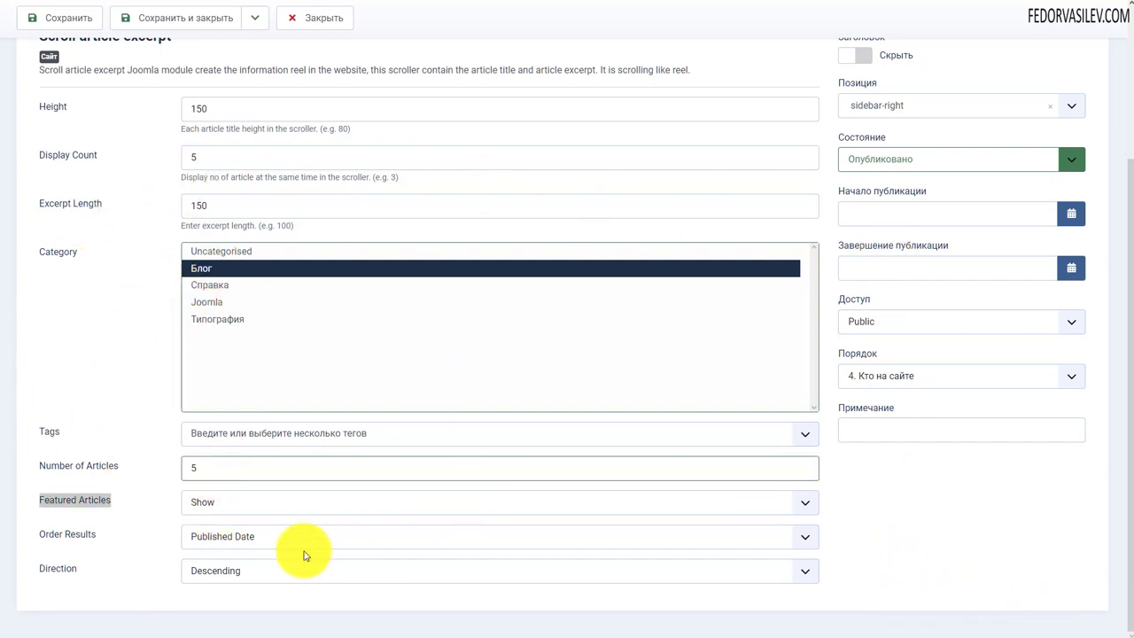
# Try the Hide option for Featured Articles and set it to "Only show Featured Articles"
pyautogui.click(148, 514)
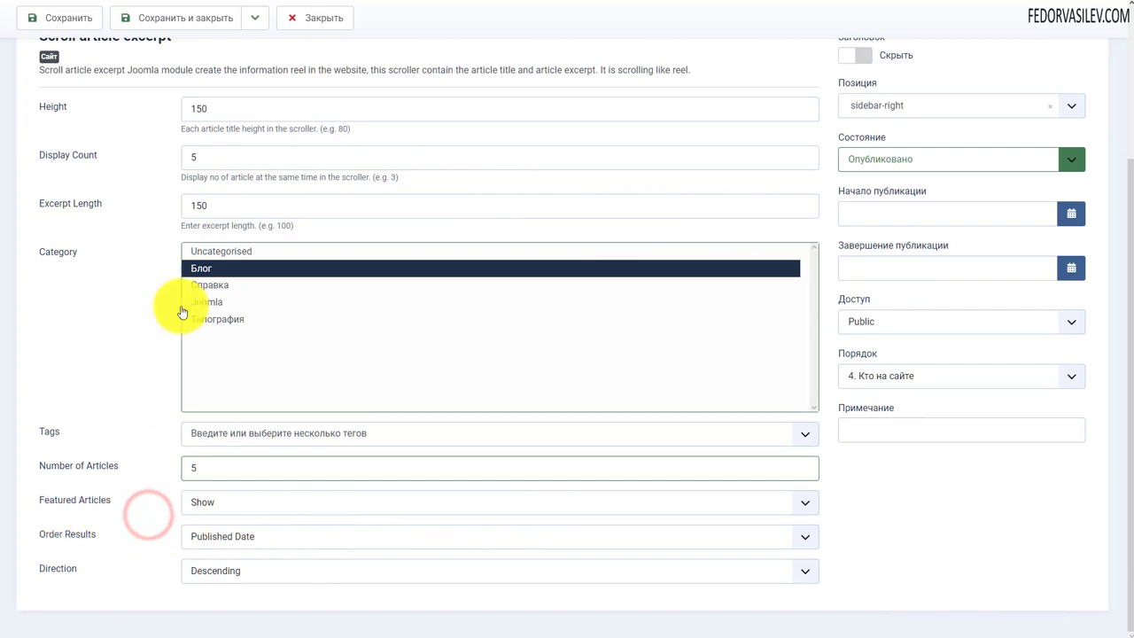
pyautogui.moveTo(113, 500); pyautogui.dragTo(37, 504)
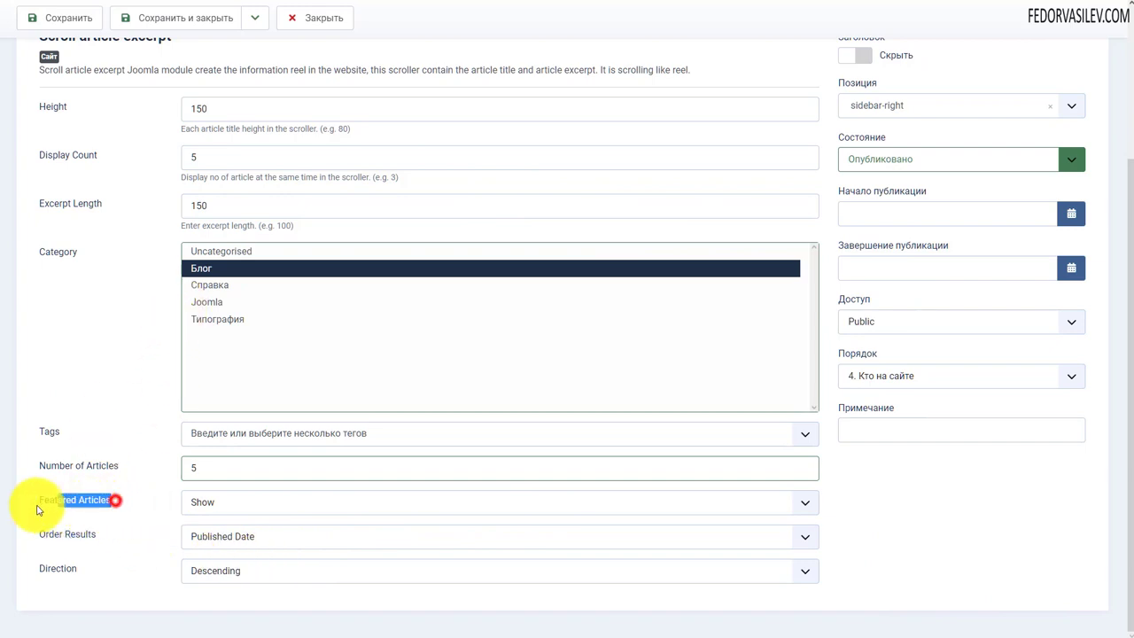
pyautogui.click(212, 503)
pyautogui.click(218, 503)
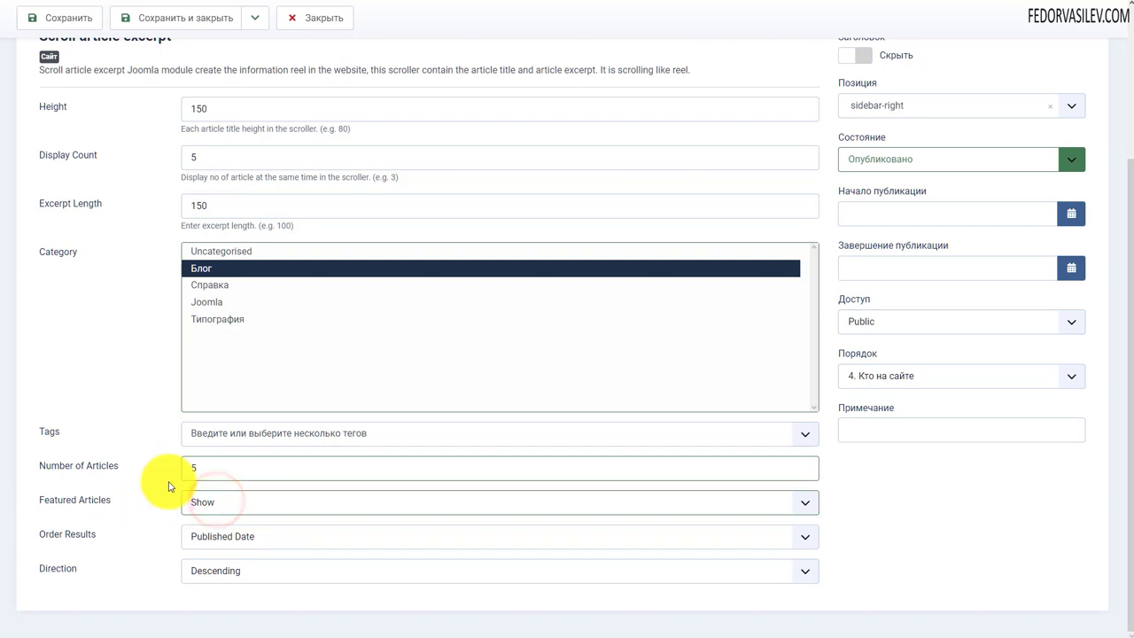
pyautogui.click(196, 270)
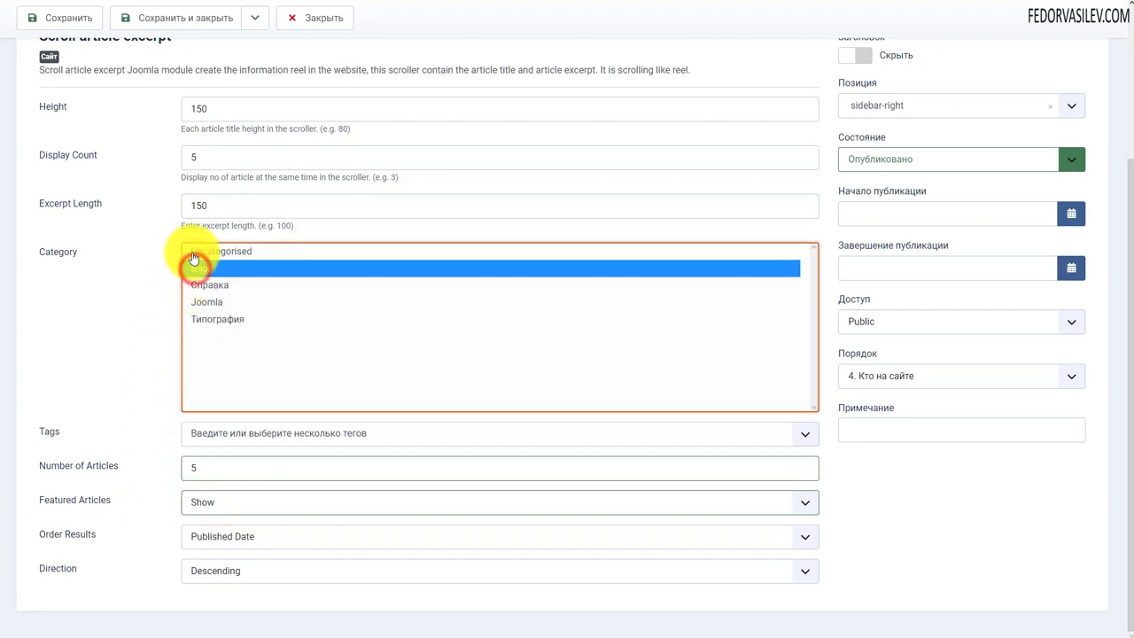
pyautogui.click(200, 503)
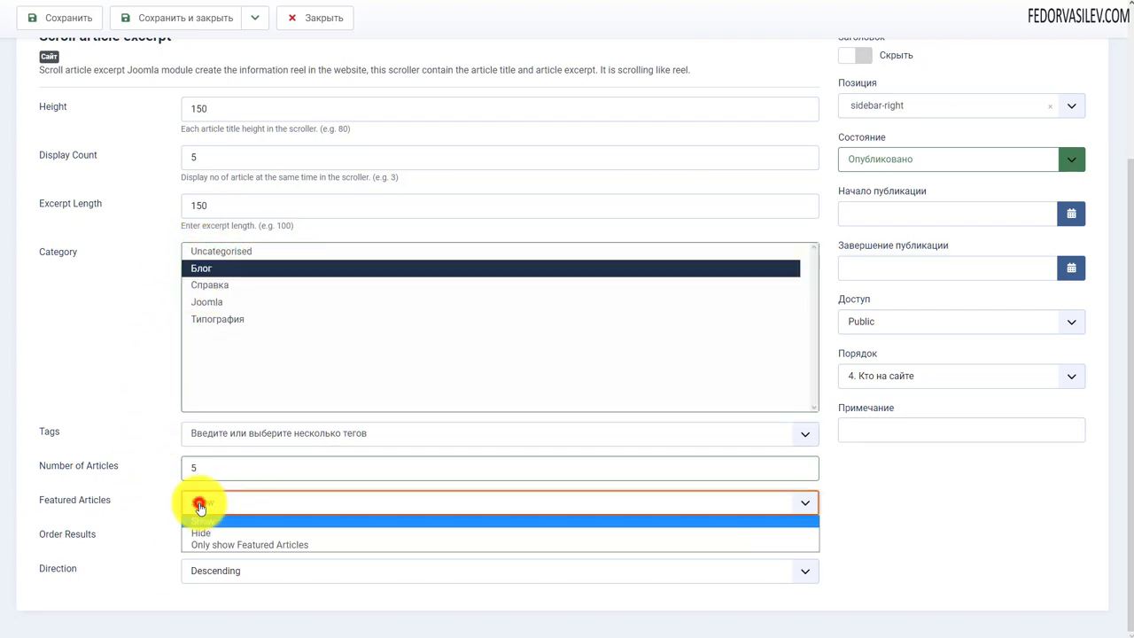
pyautogui.click(207, 533)
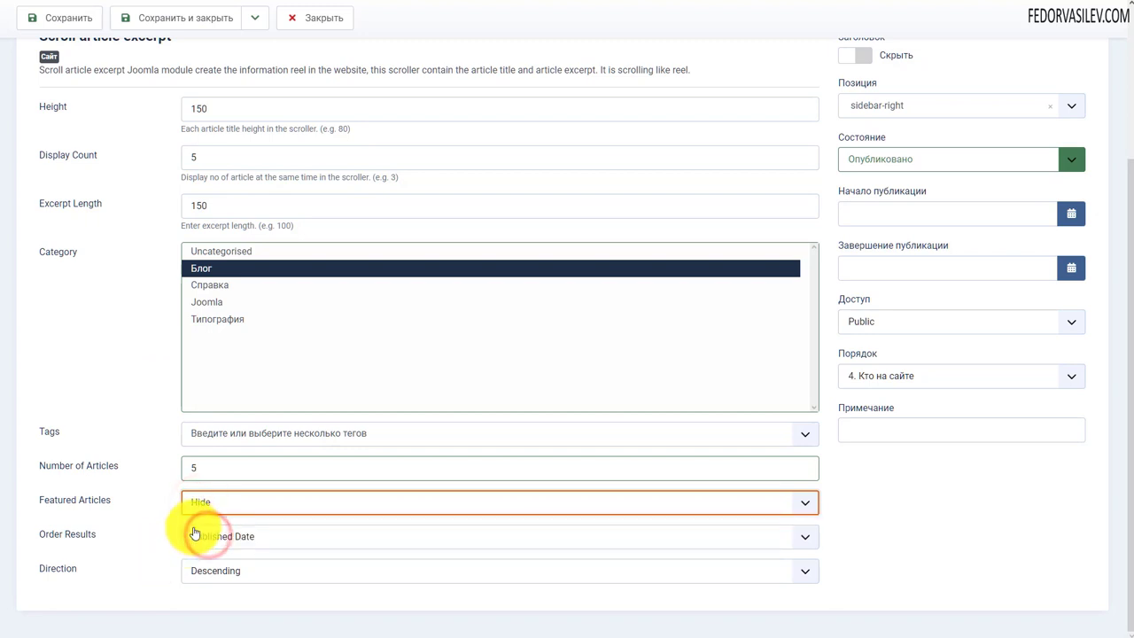
pyautogui.click(221, 503)
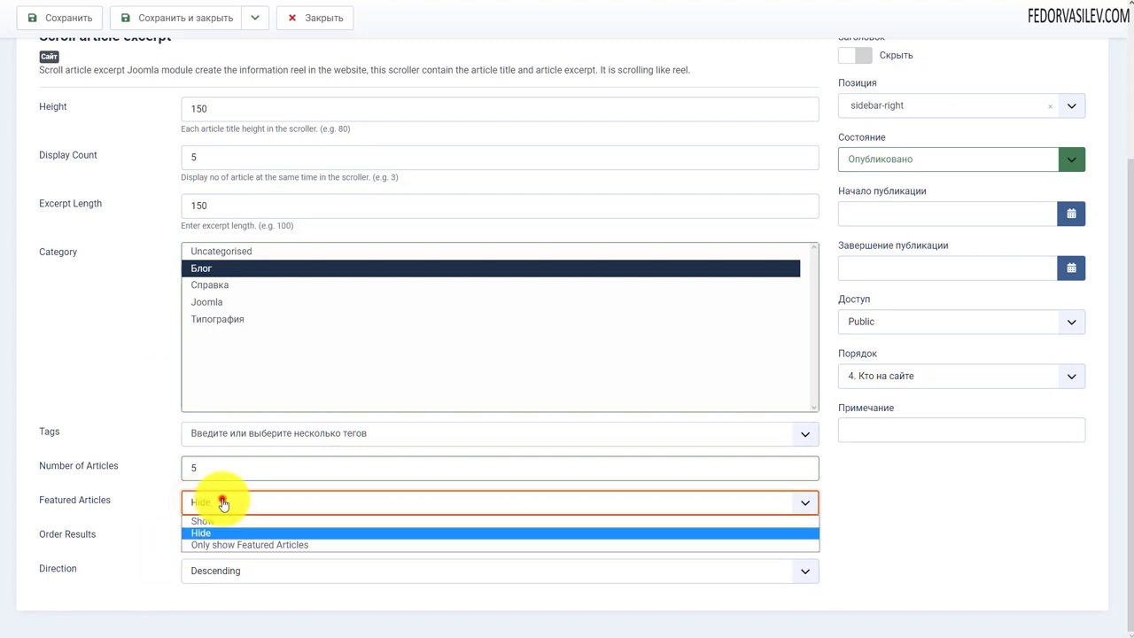
pyautogui.click(281, 546)
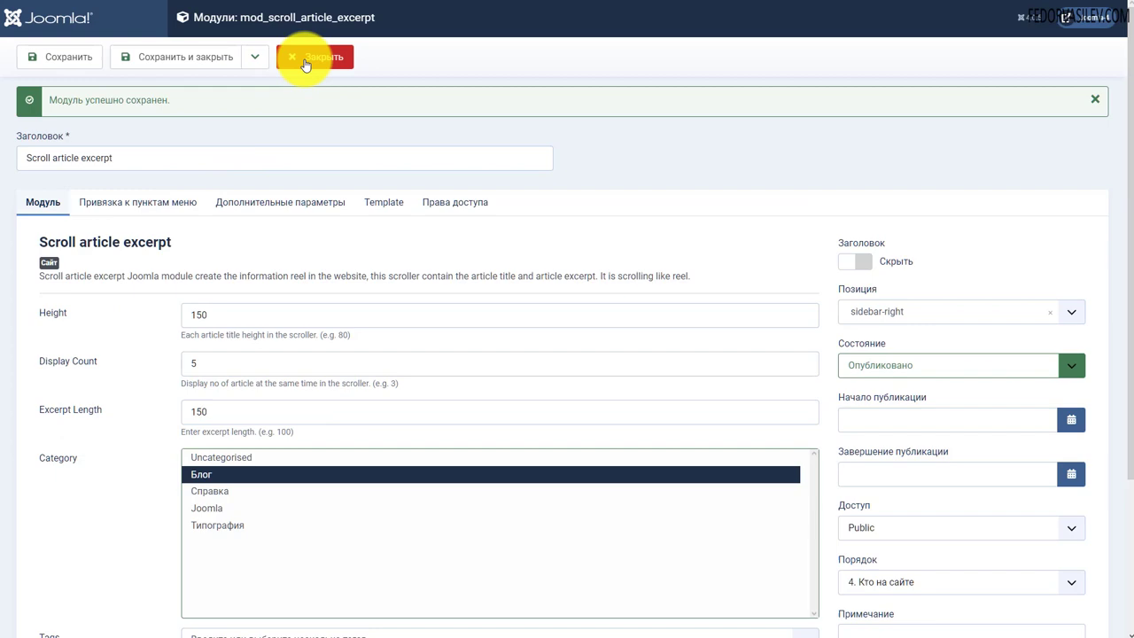
# Close the module and open the site's article list to check which articles are marked as featured
pyautogui.click(306, 62)
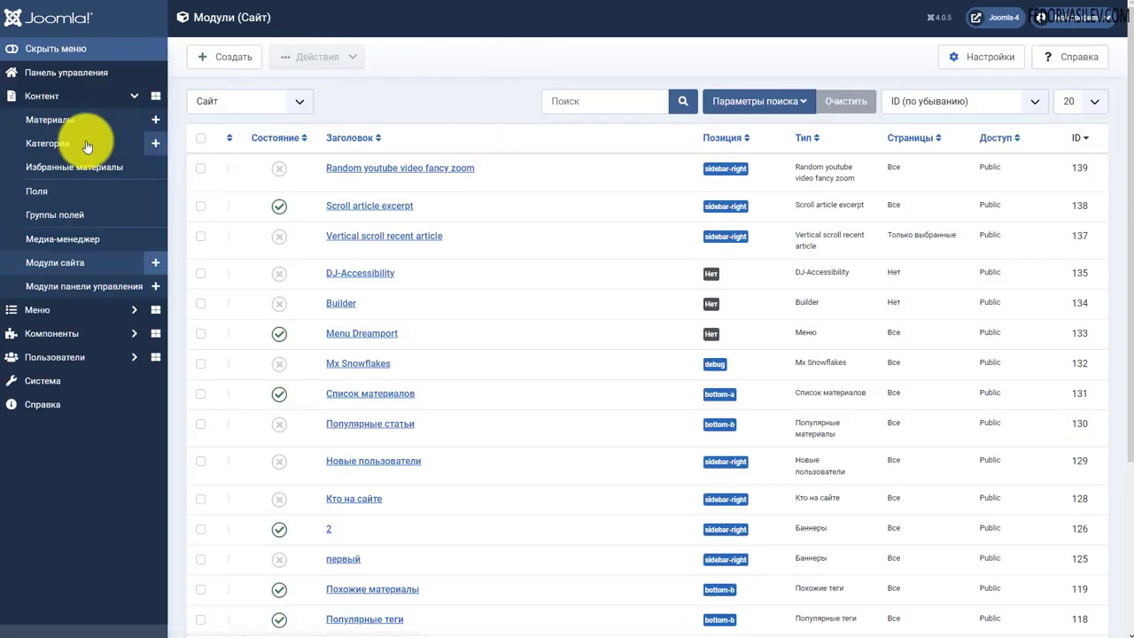
pyautogui.click(53, 119)
pyautogui.scroll(-4, 172, 271)
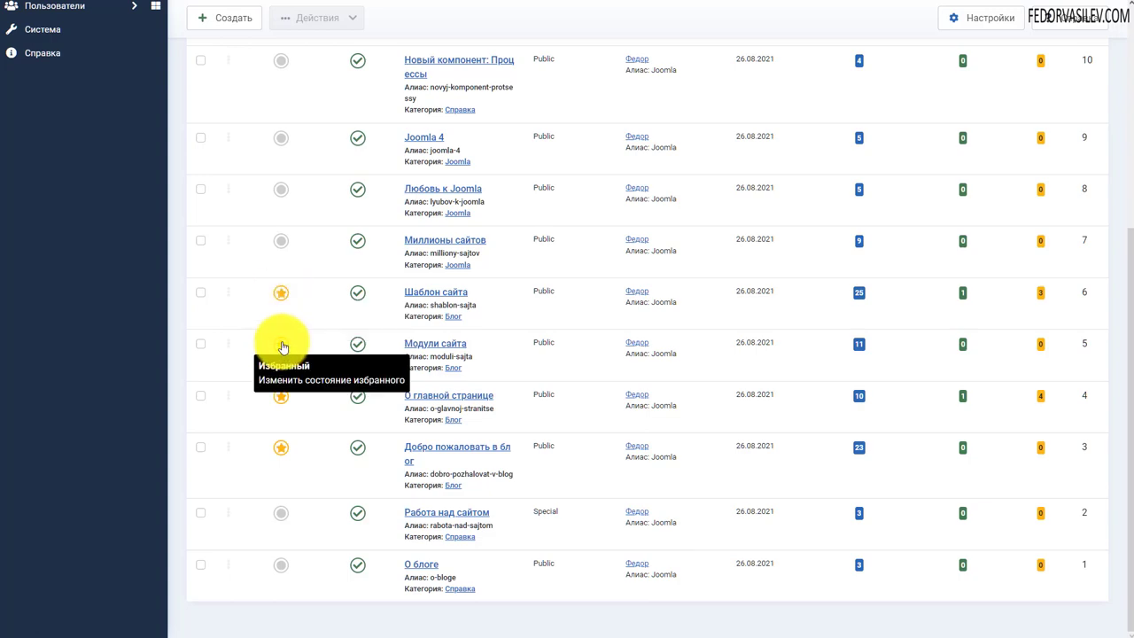
# Mark the article "Миллионы сайтов" as featured in the article list and check the featured stars
pyautogui.click(280, 242)
pyautogui.scroll(-3, 188, 314)
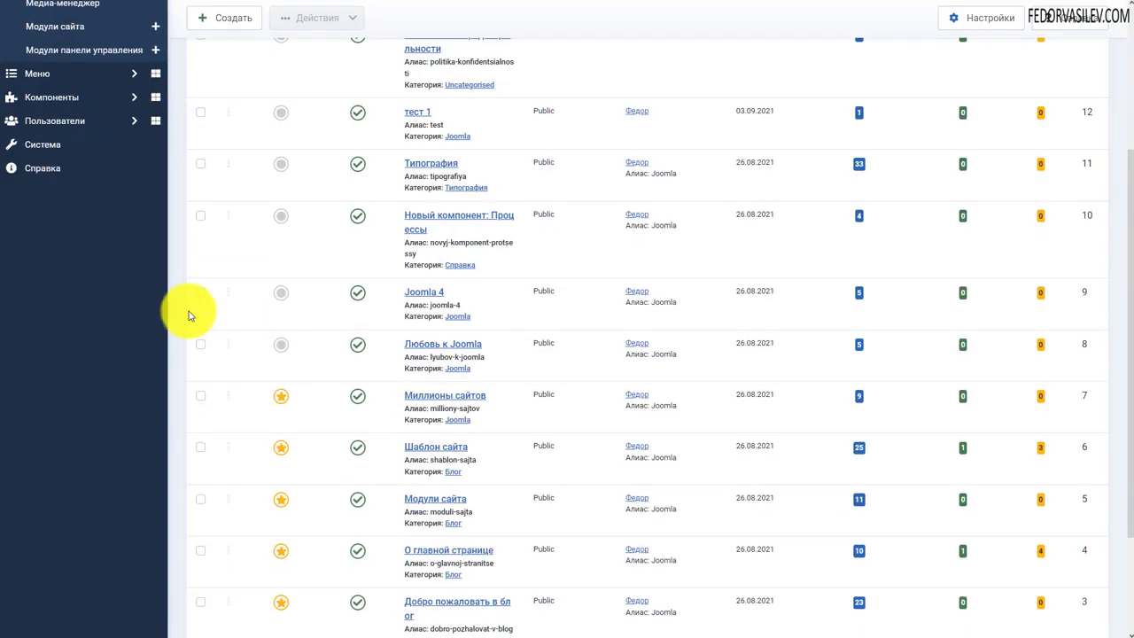
pyautogui.scroll(-2, 189, 315)
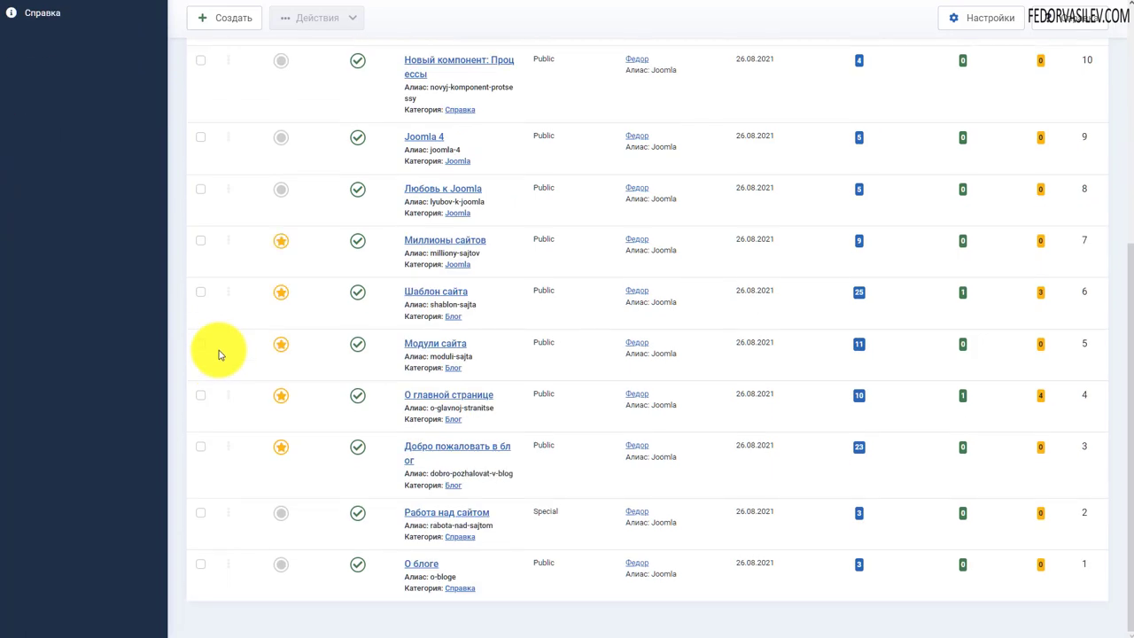
pyautogui.click(278, 458)
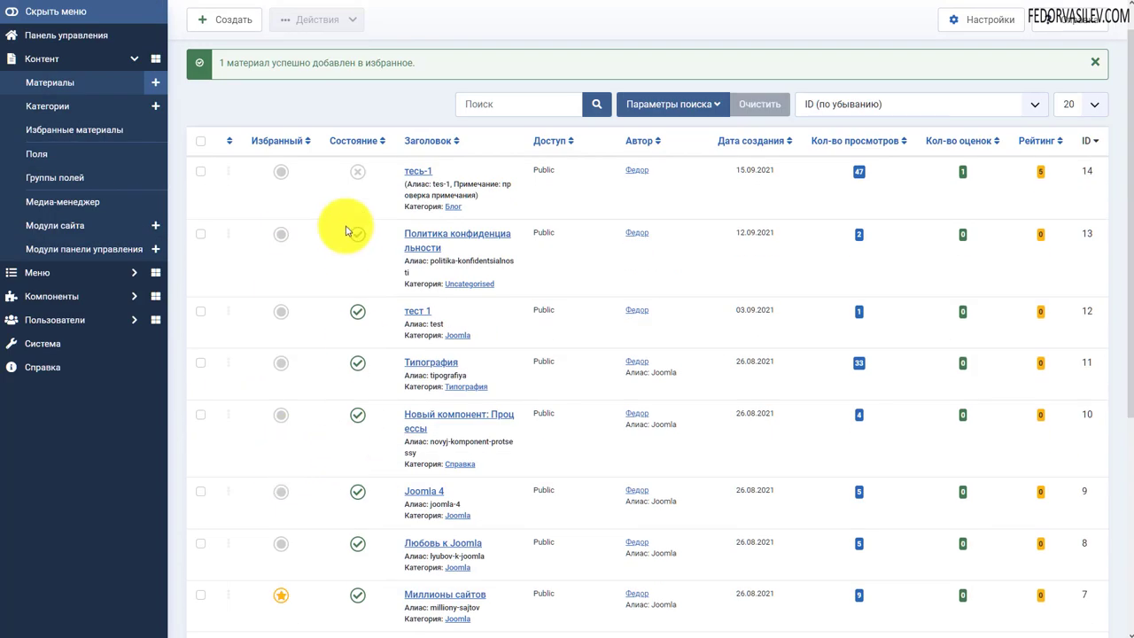
pyautogui.scroll(1, 265, 178)
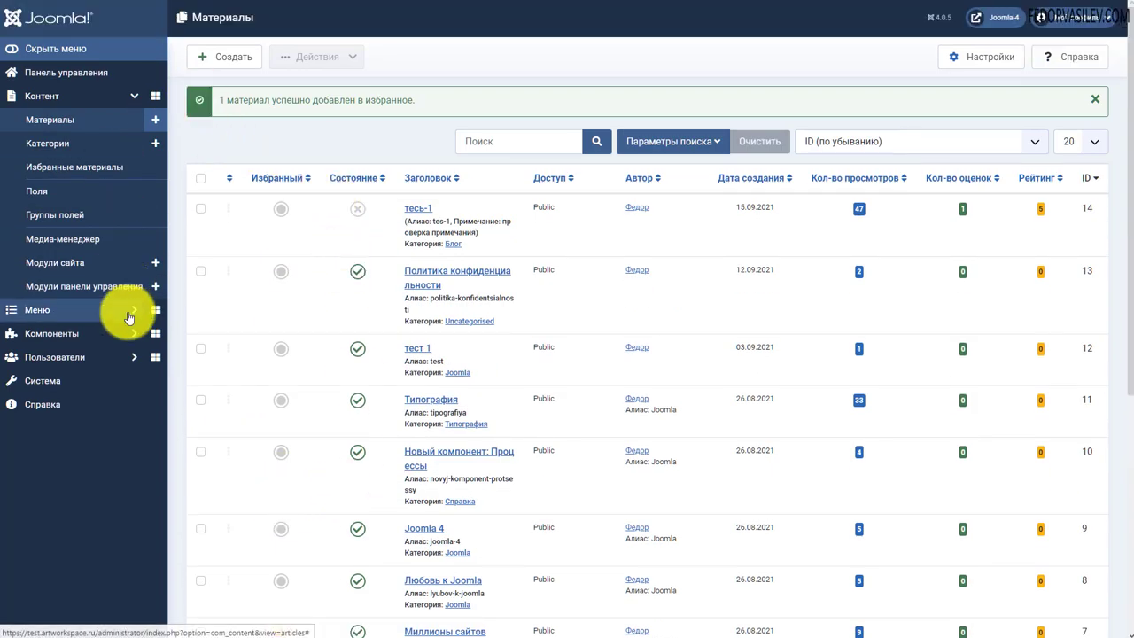
# Return to the site modules list and reopen the Scroll article excerpt module
pyautogui.click(44, 78)
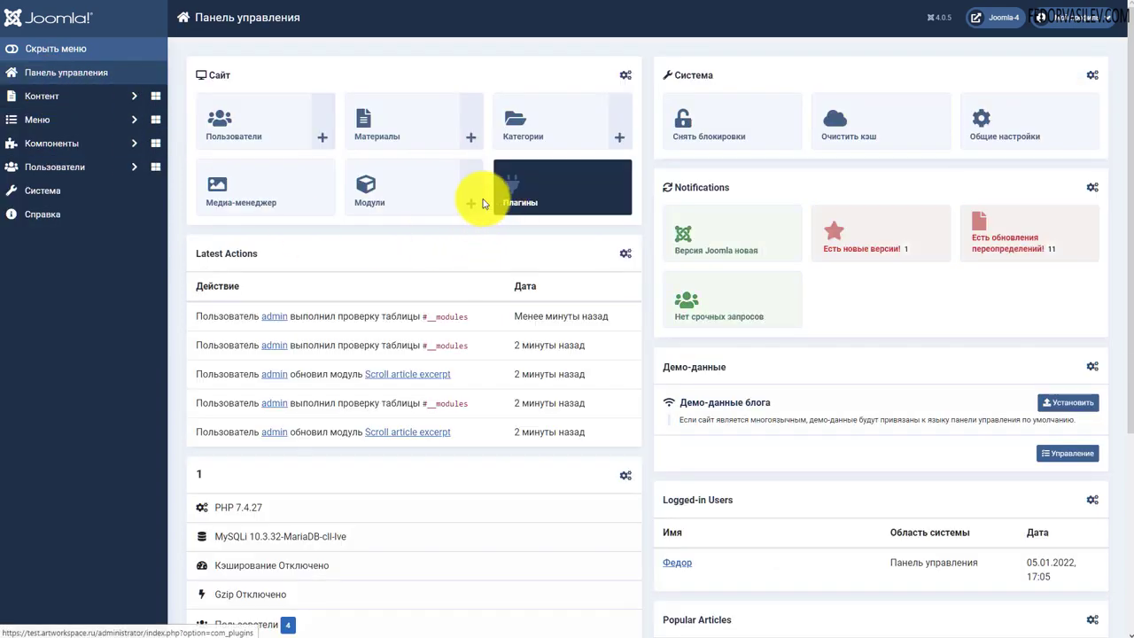
pyautogui.click(395, 199)
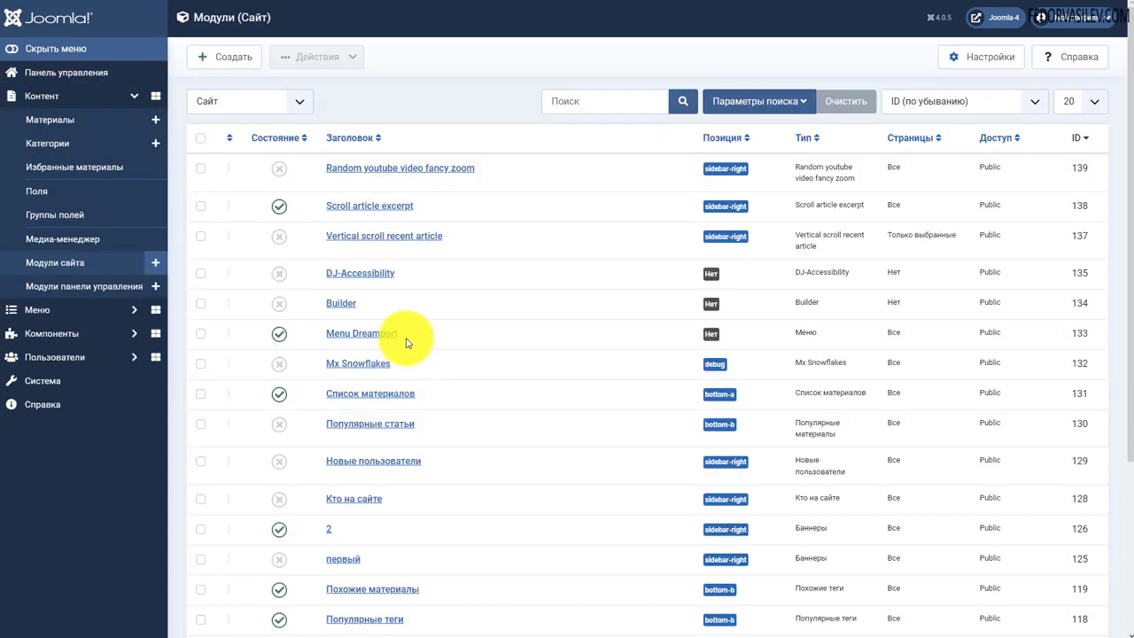
pyautogui.click(376, 209)
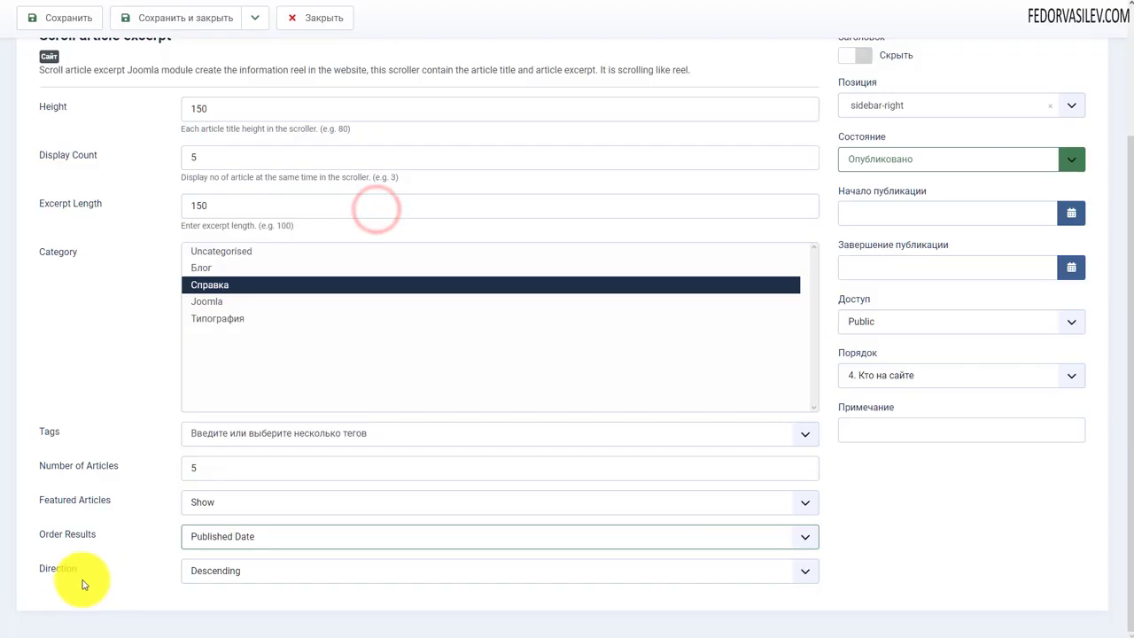
# Try Hits and Random for the module's Order Results setting and set it back to Published Date
pyautogui.moveTo(106, 534); pyautogui.dragTo(78, 536)
pyautogui.click(85, 572)
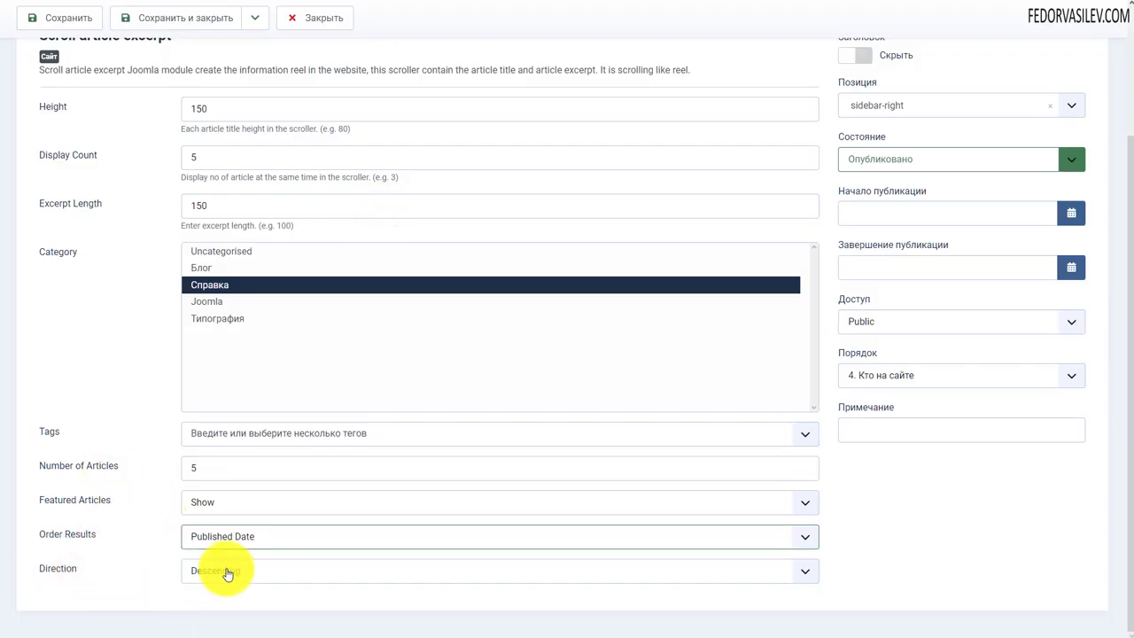
pyautogui.click(250, 538)
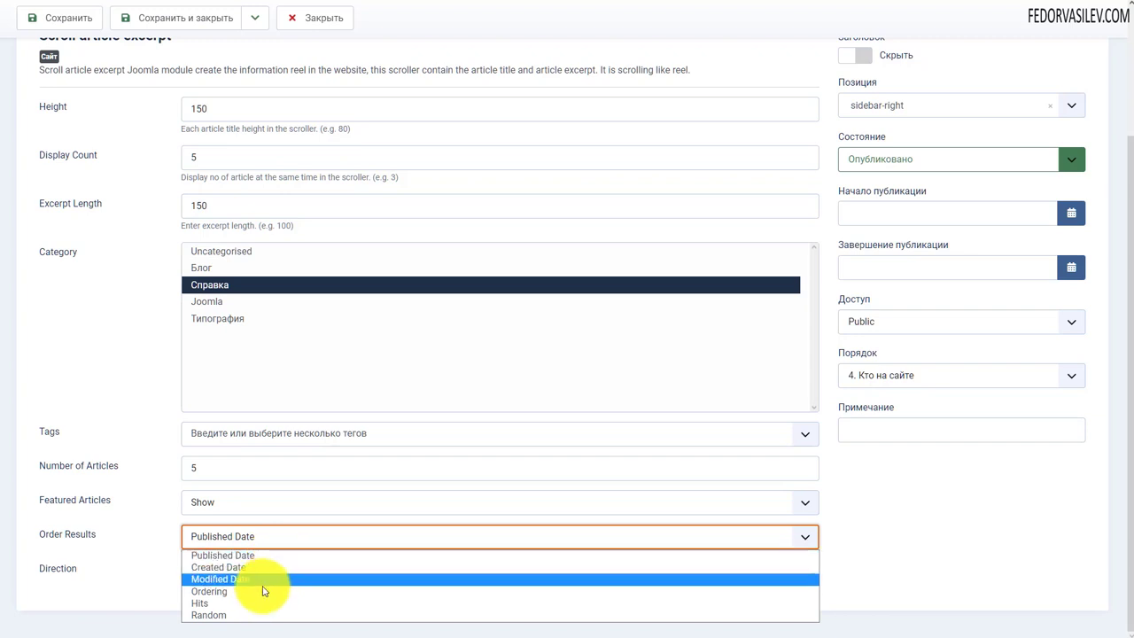
pyautogui.click(203, 608)
pyautogui.click(245, 536)
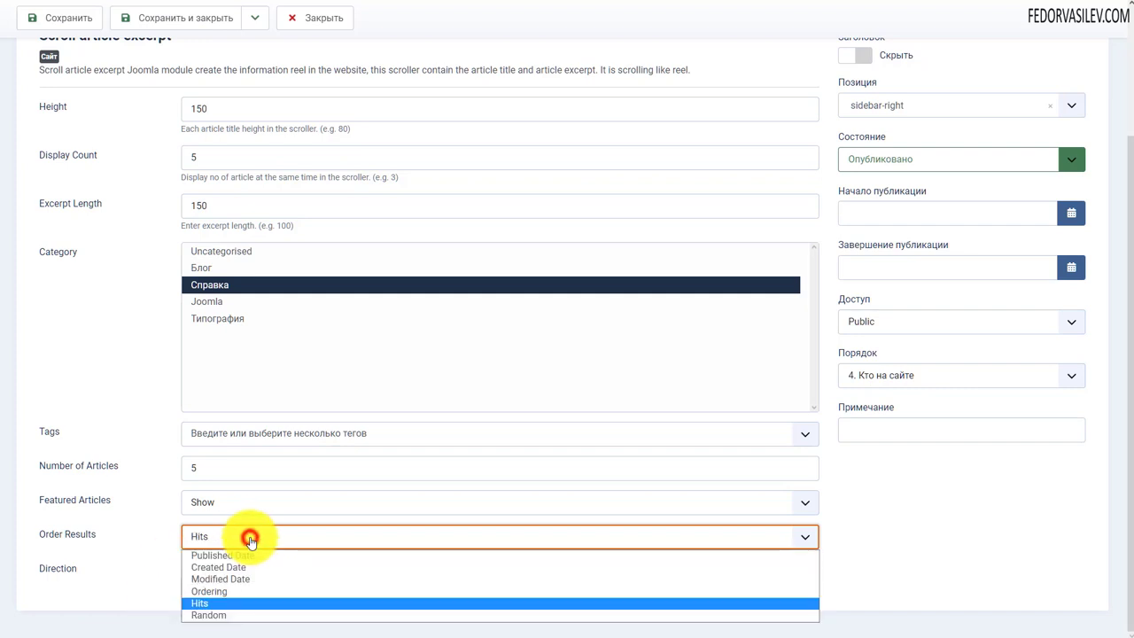
pyautogui.click(227, 620)
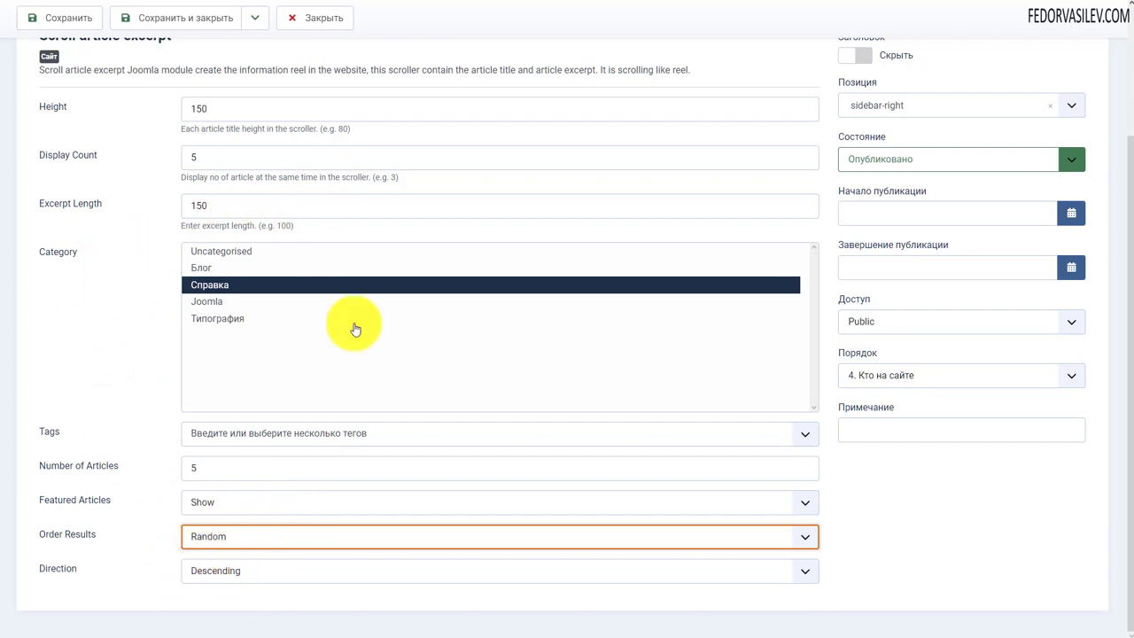
pyautogui.click(221, 540)
pyautogui.click(222, 556)
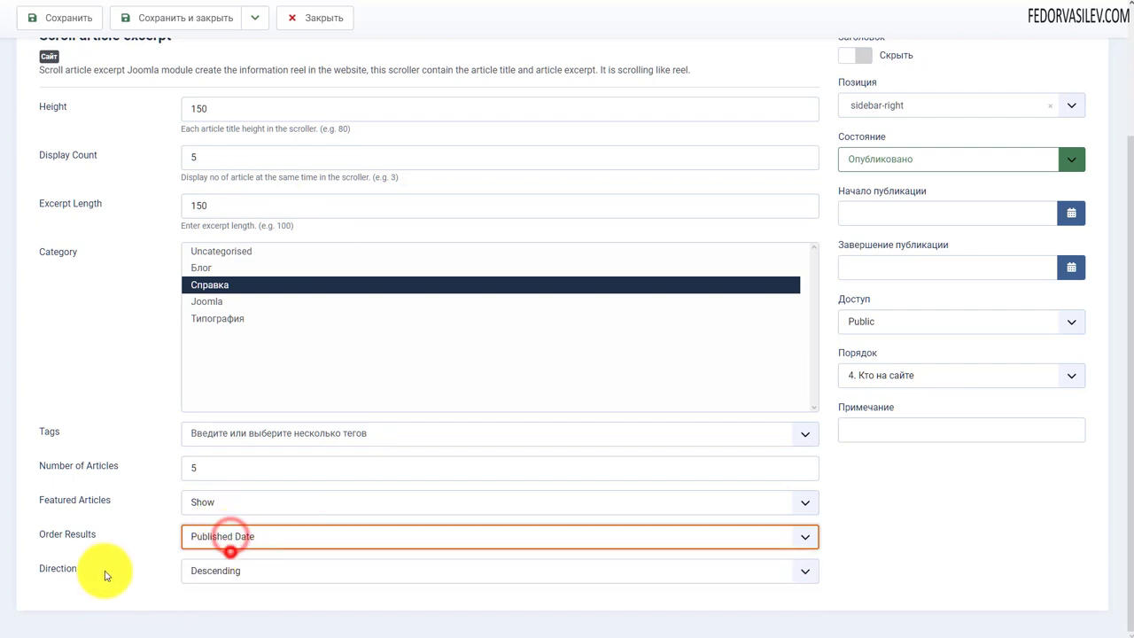
# View the Ascending and Descending options of the Direction setting, leaving Descending selected
pyautogui.click(241, 571)
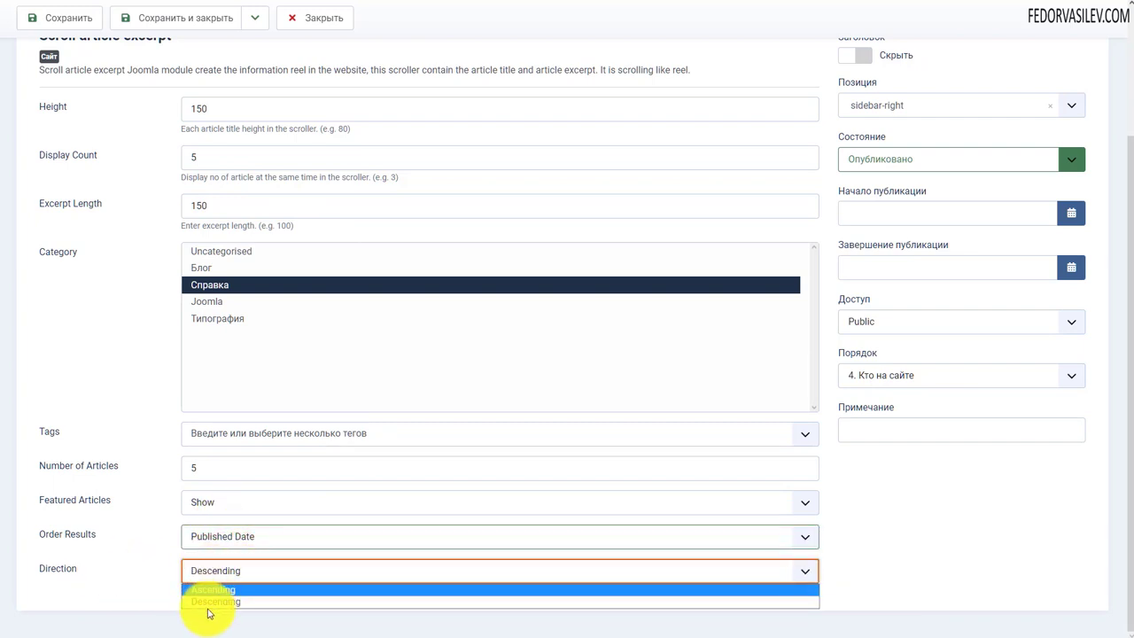
pyautogui.click(157, 572)
pyautogui.click(202, 570)
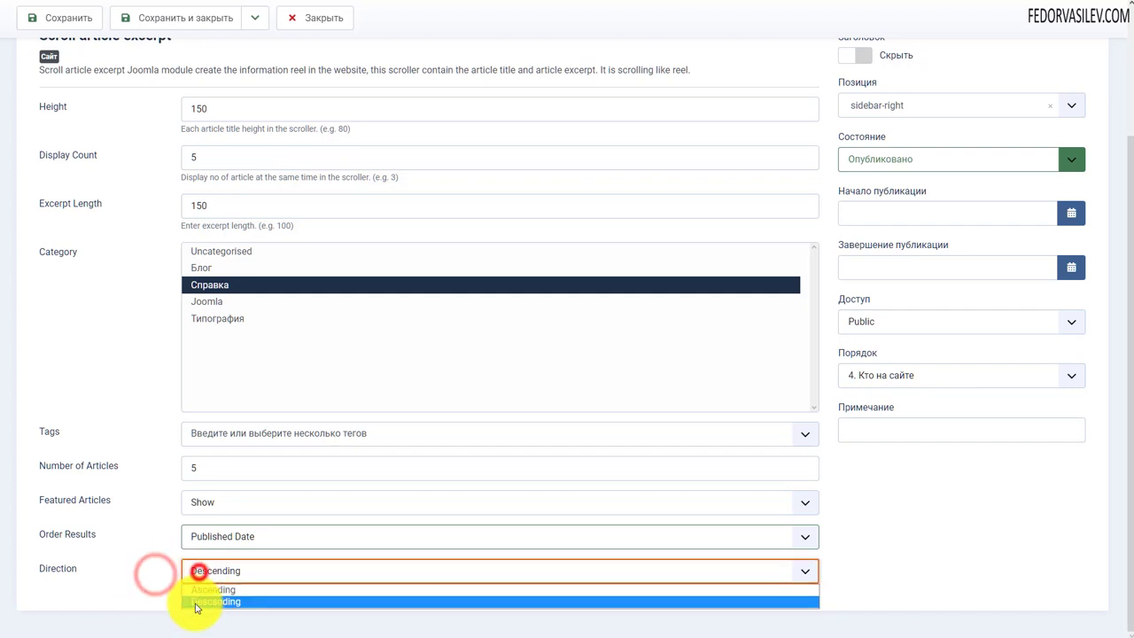
pyautogui.click(147, 567)
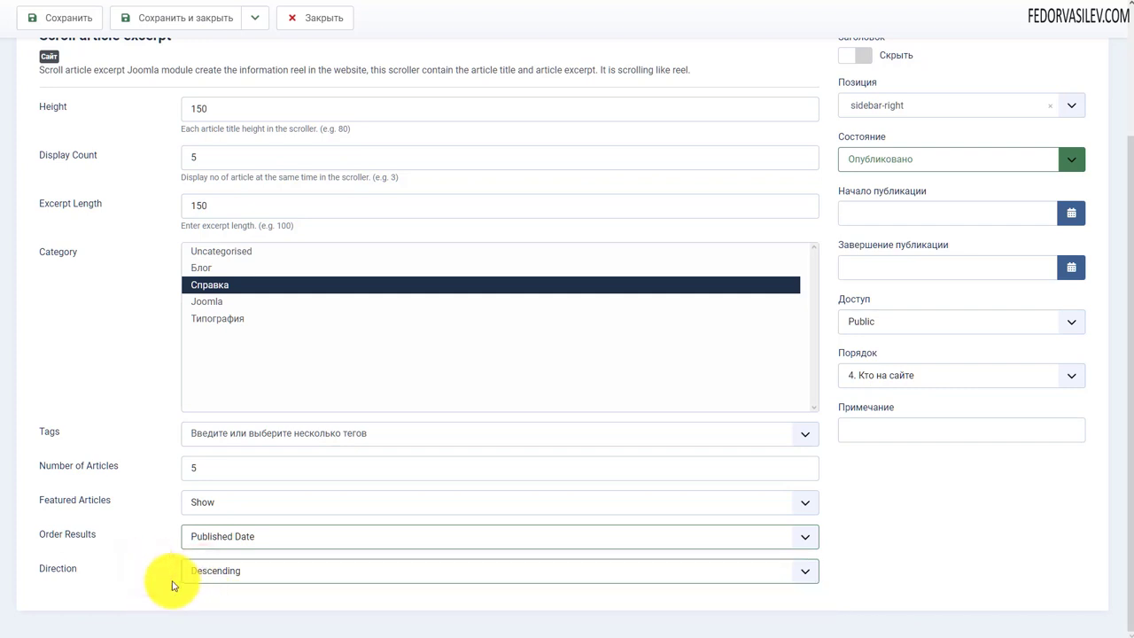
pyautogui.click(235, 571)
pyautogui.click(139, 581)
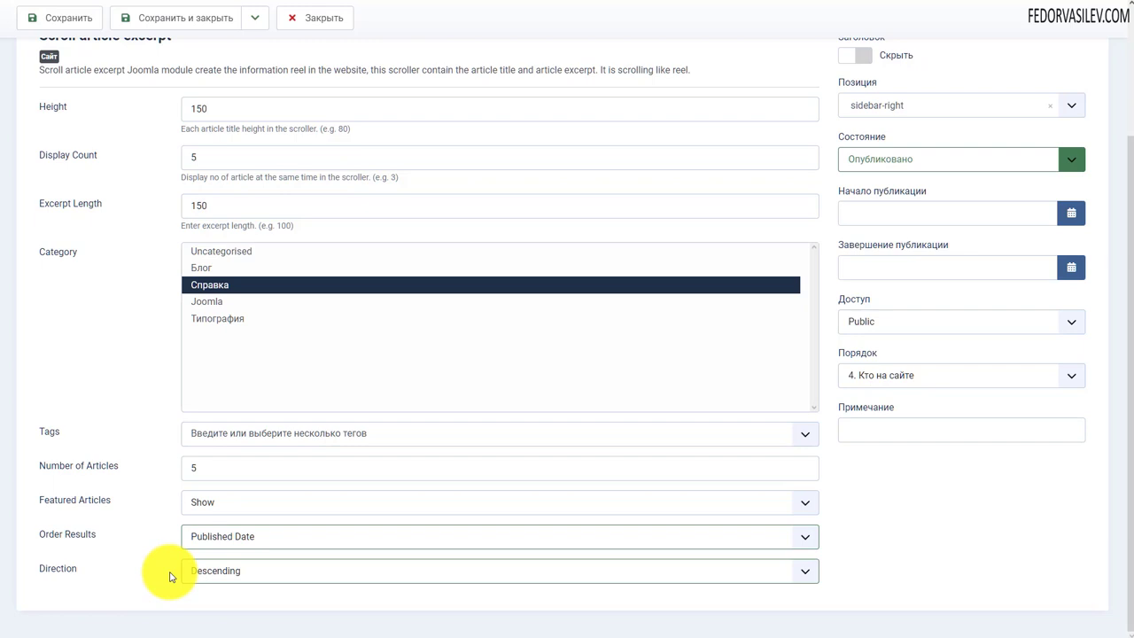
# Reload the public site page and examine the scrolling article excerpts in the sidebar
pyautogui.scroll(2, 499, 532)
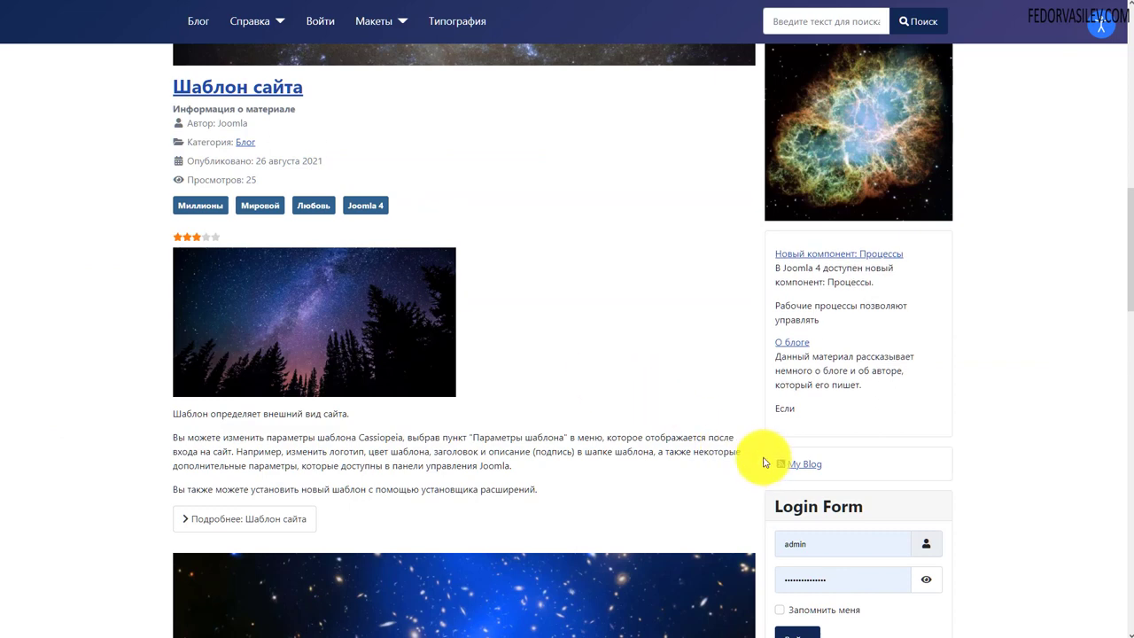
pyautogui.scroll(1, 746, 455)
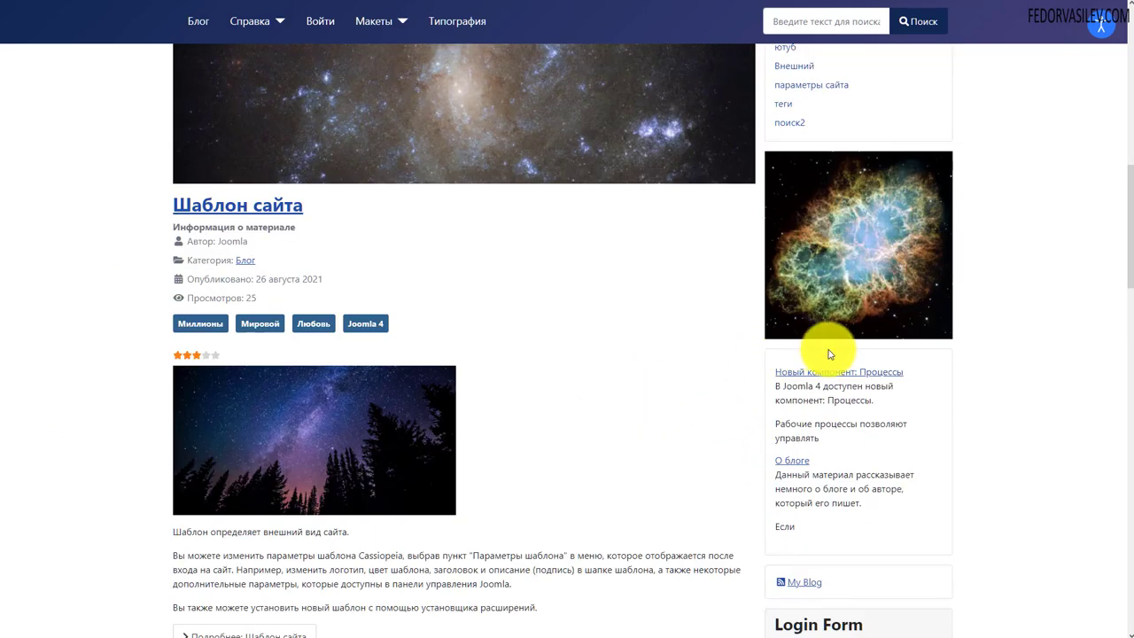
pyautogui.press('F5')
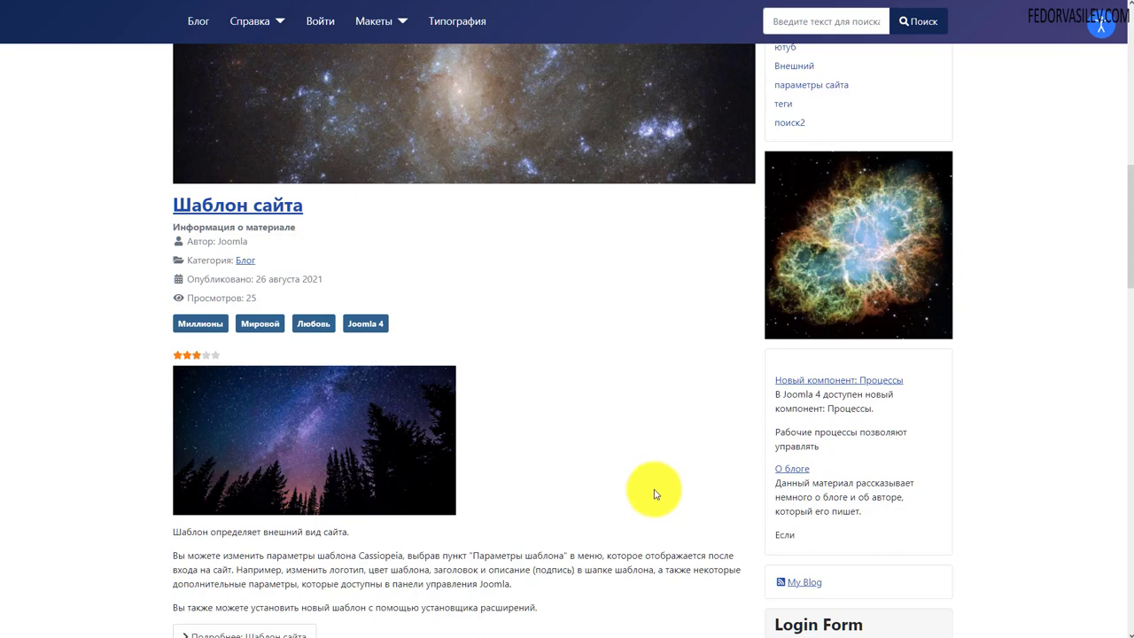
pyautogui.scroll(3, 656, 493)
pyautogui.scroll(4, 655, 494)
pyautogui.scroll(-7, 655, 493)
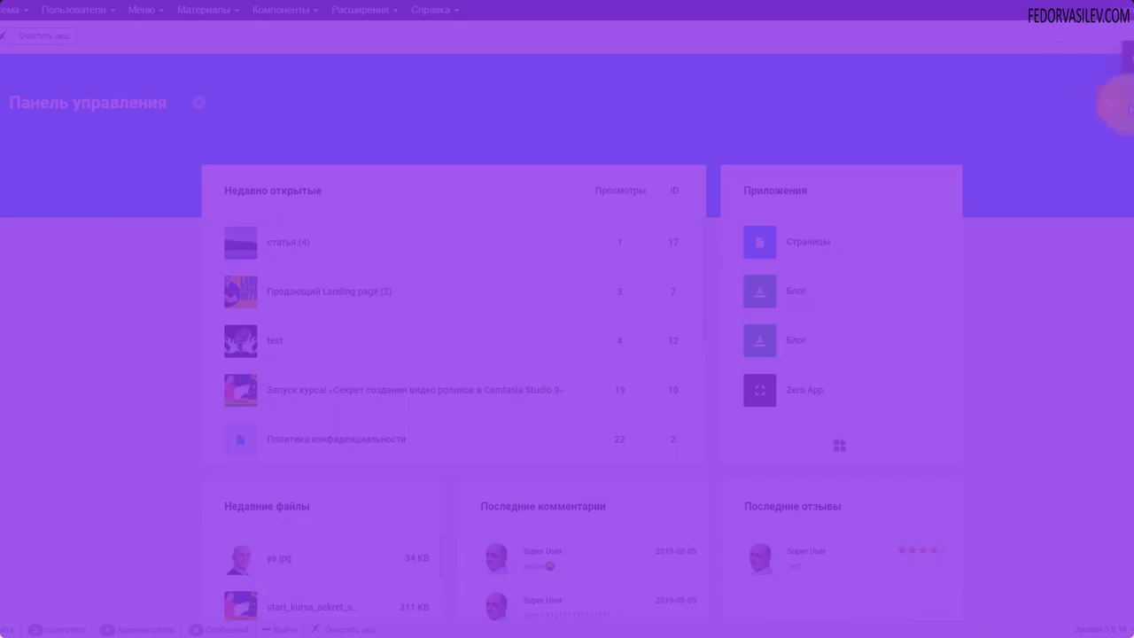
pyautogui.click(1112, 103)
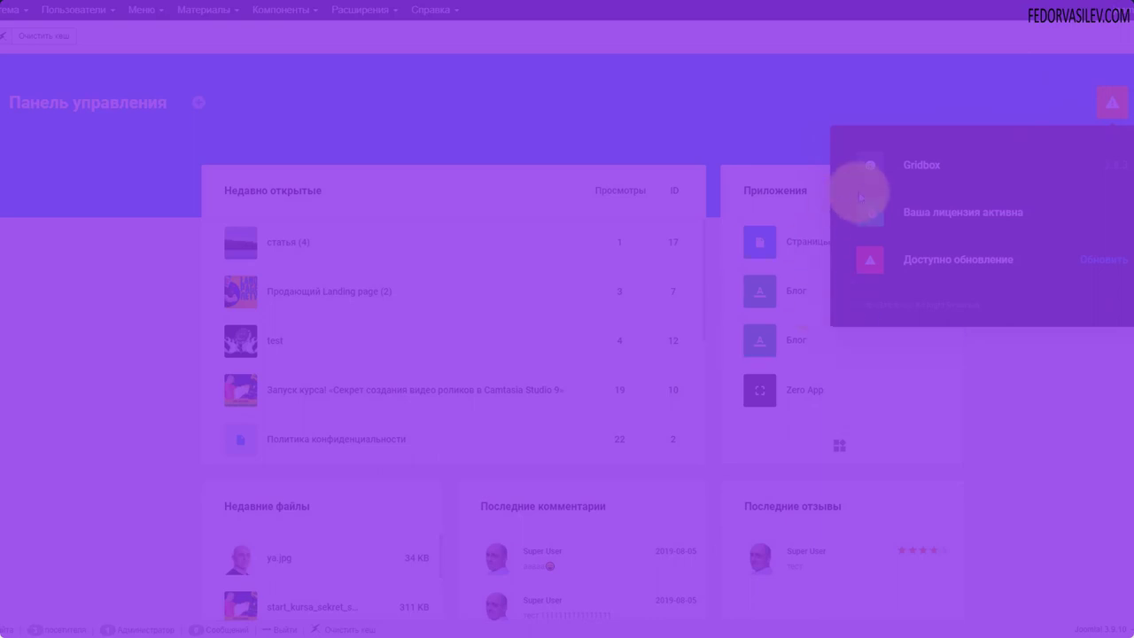
pyautogui.click(930, 222)
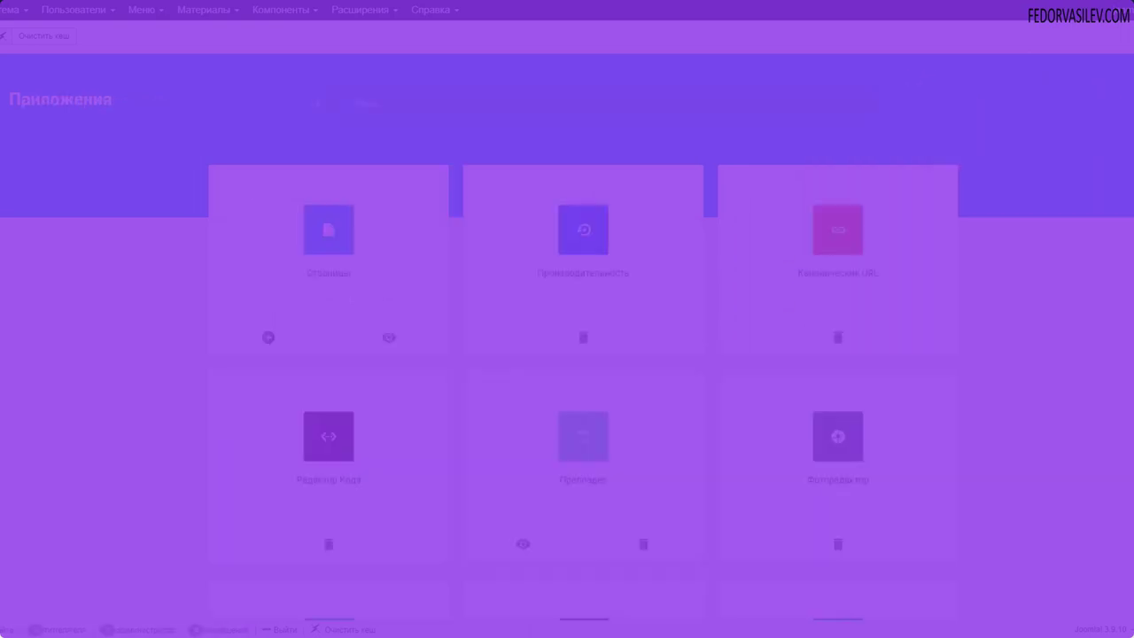
pyautogui.click(38, 221)
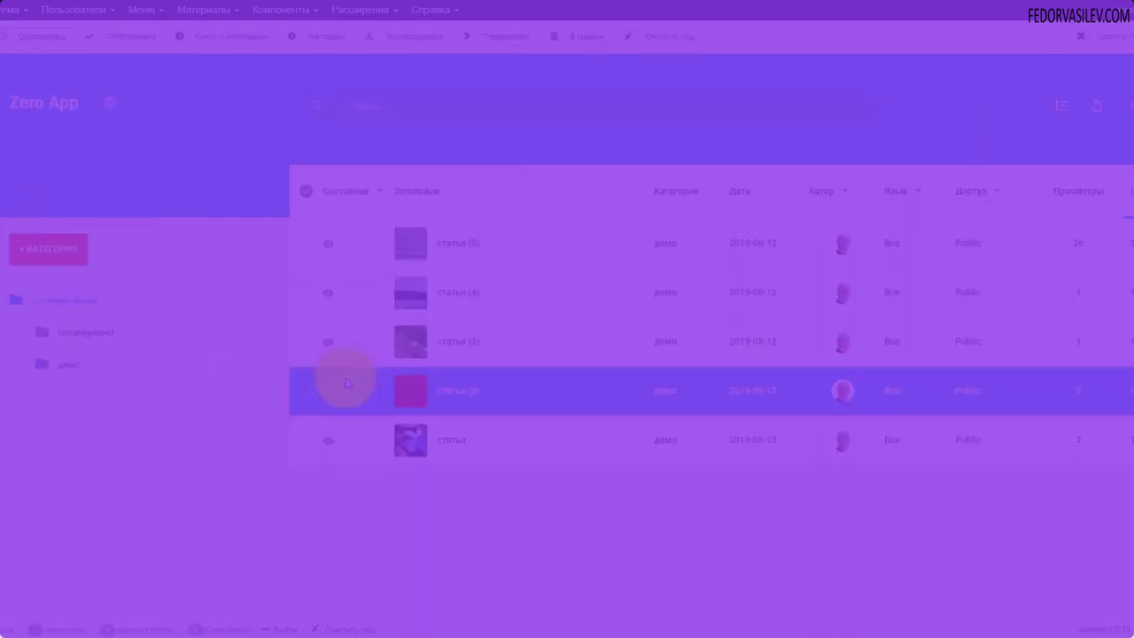
pyautogui.click(109, 104)
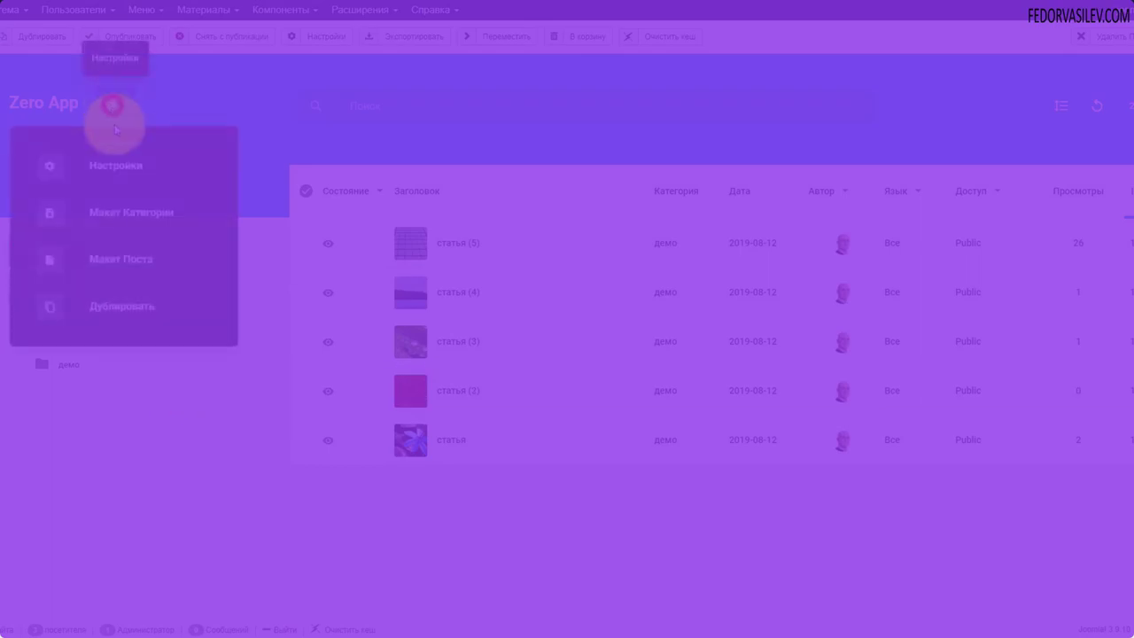
pyautogui.click(119, 266)
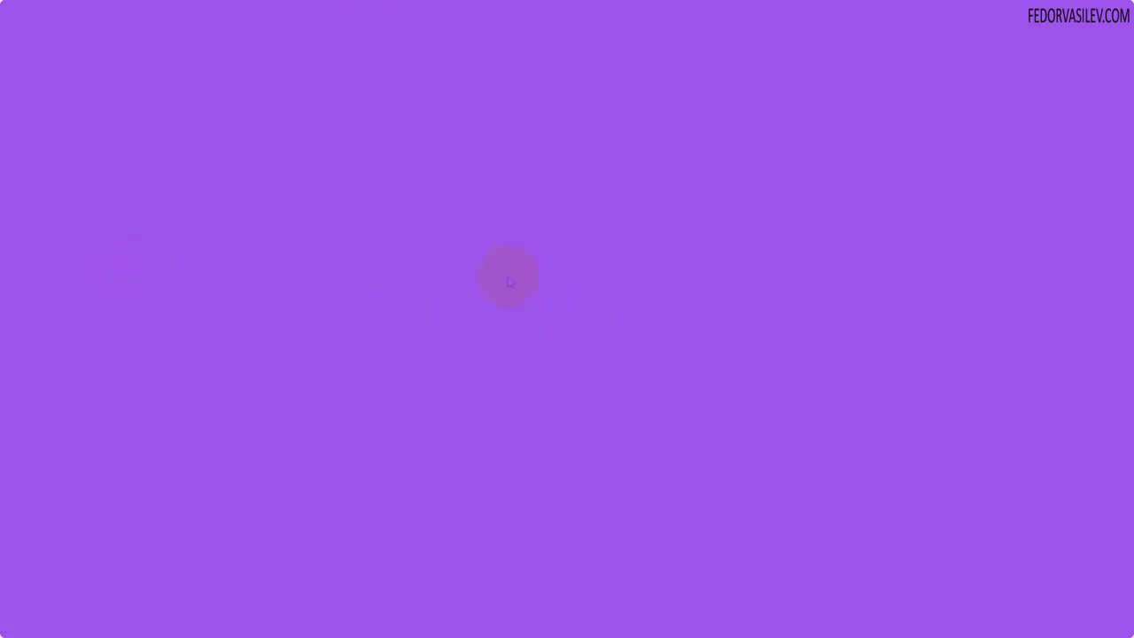